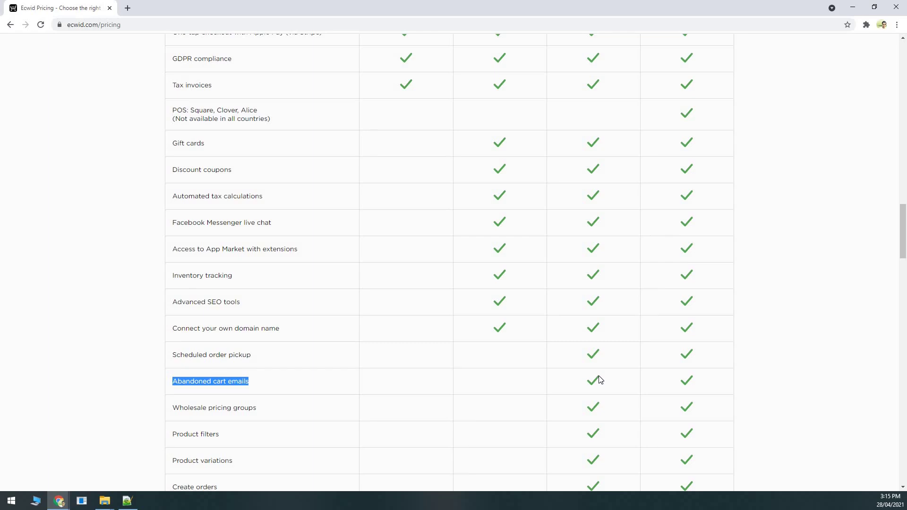
- Examine the remaining features, support options and supported platforms in the pricing plan comparison table
{"action": "scroll", "coordinate": [215, 350], "scroll_direction": "down", "scroll_amount": 3}
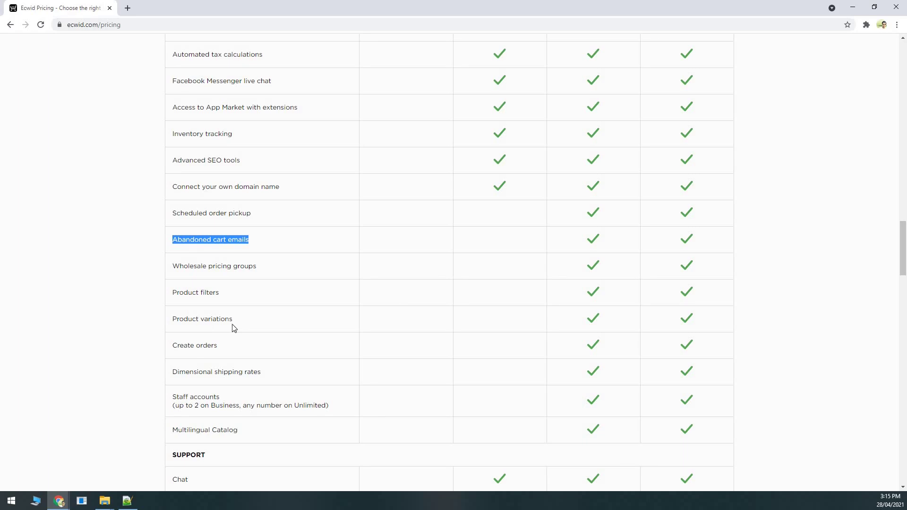
{"action": "scroll", "coordinate": [386, 321], "scroll_direction": "down", "scroll_amount": 1}
{"action": "scroll", "coordinate": [388, 323], "scroll_direction": "down", "scroll_amount": 2}
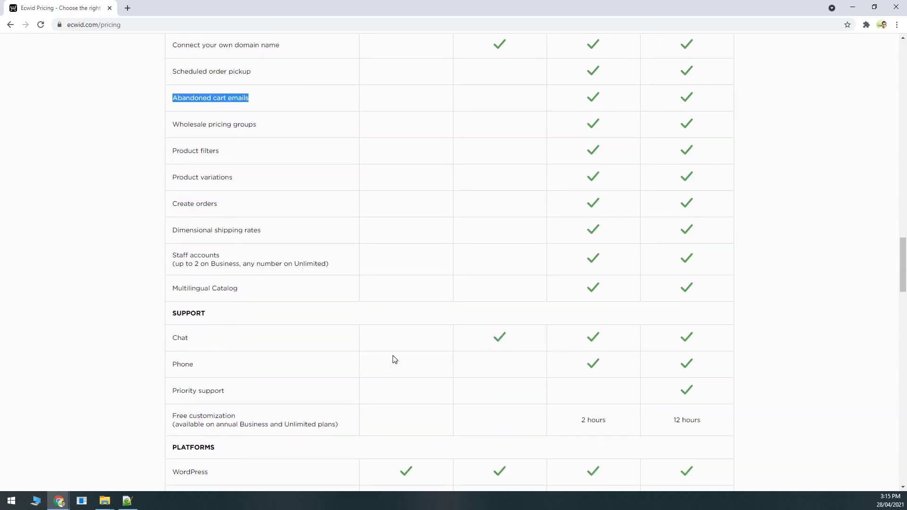
{"action": "scroll", "coordinate": [389, 356], "scroll_direction": "down", "scroll_amount": 2}
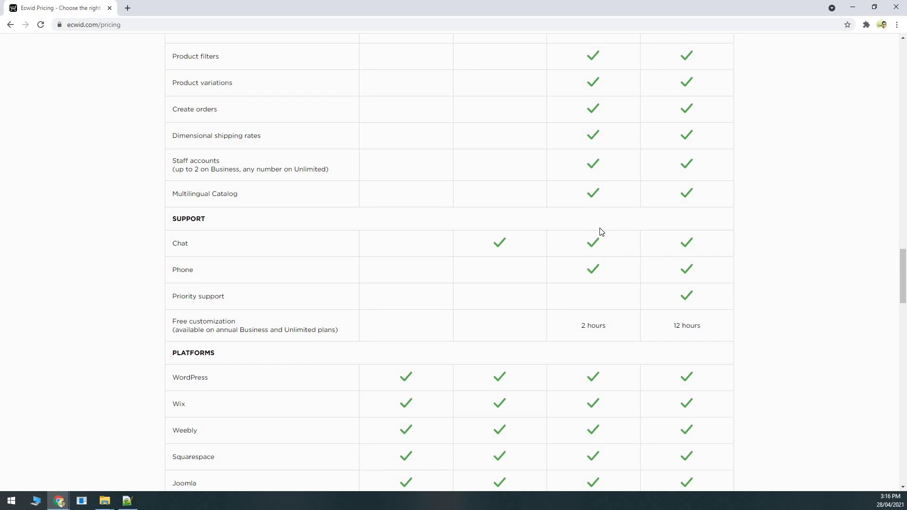
{"action": "scroll", "coordinate": [600, 229], "scroll_direction": "up", "scroll_amount": 4}
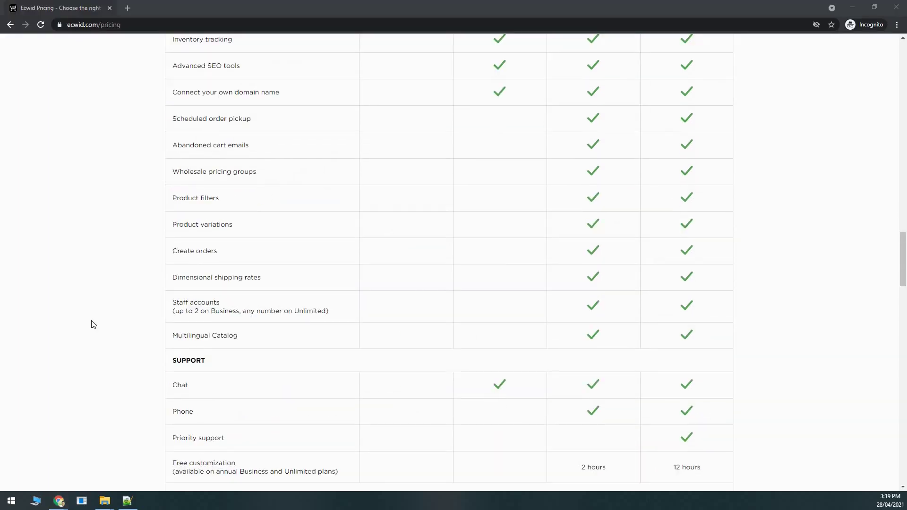
{"action": "scroll", "coordinate": [93, 324], "scroll_direction": "down", "scroll_amount": 4}
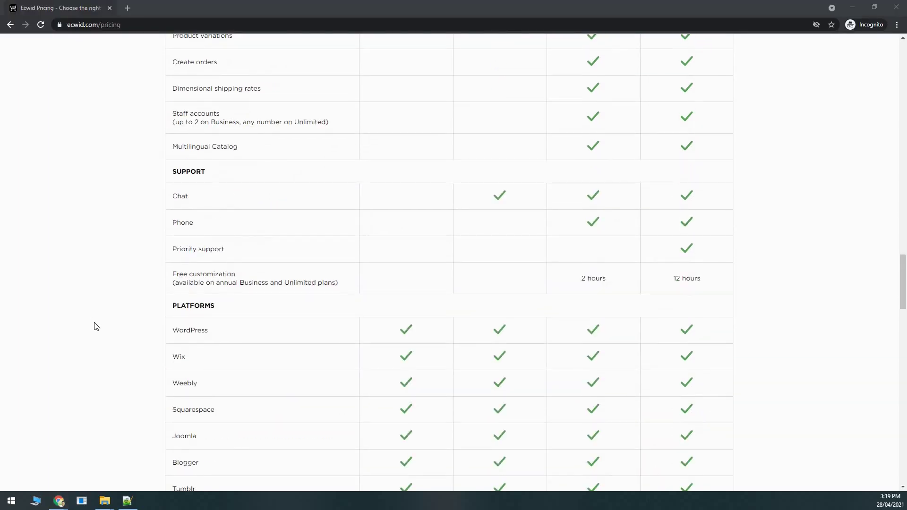
{"action": "scroll", "coordinate": [93, 324], "scroll_direction": "down", "scroll_amount": 5}
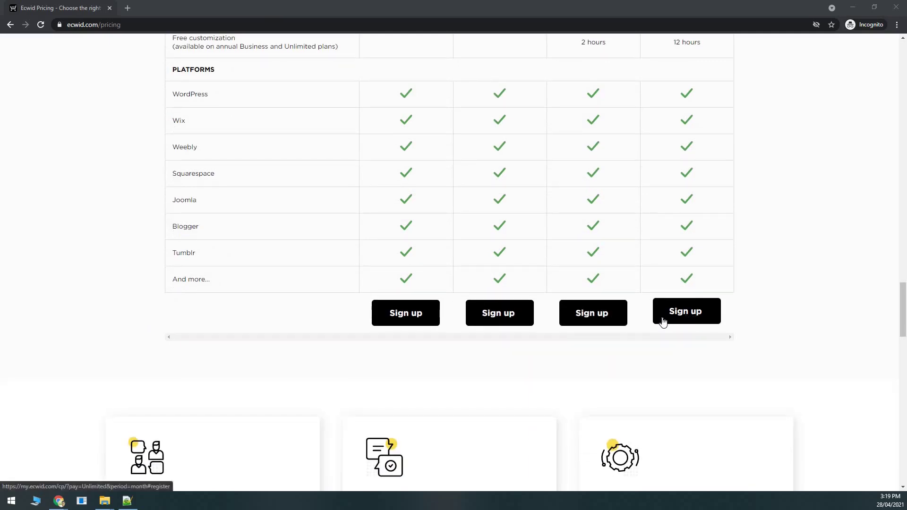
- Sign up for the free plan, registering with the full name, email and account password, and proceed to store setup
{"action": "left_click", "coordinate": [399, 312]}
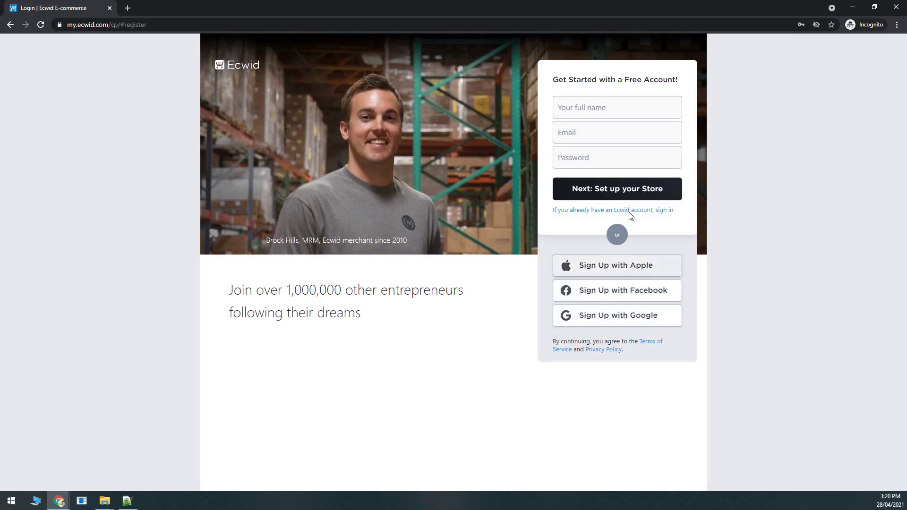
{"action": "left_click", "coordinate": [617, 107]}
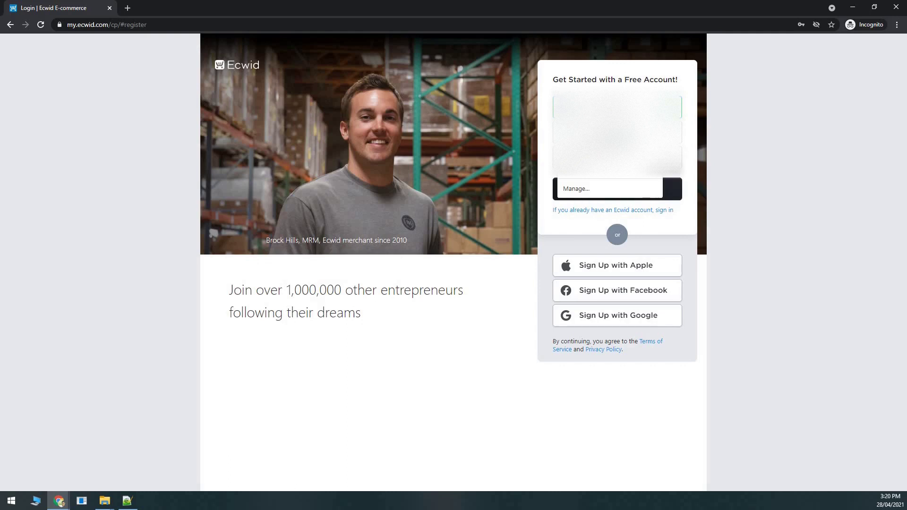
{"action": "left_click", "coordinate": [617, 132]}
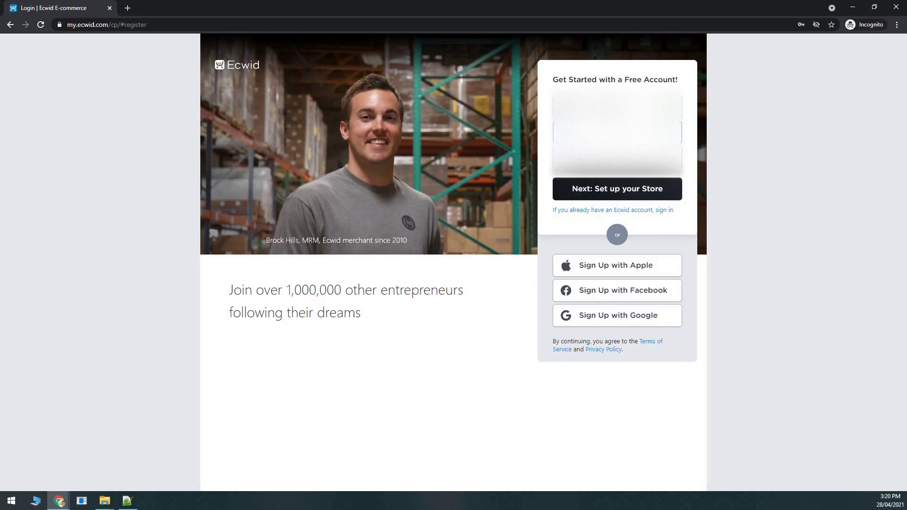
{"action": "left_click", "coordinate": [616, 157]}
{"action": "left_click", "coordinate": [615, 193]}
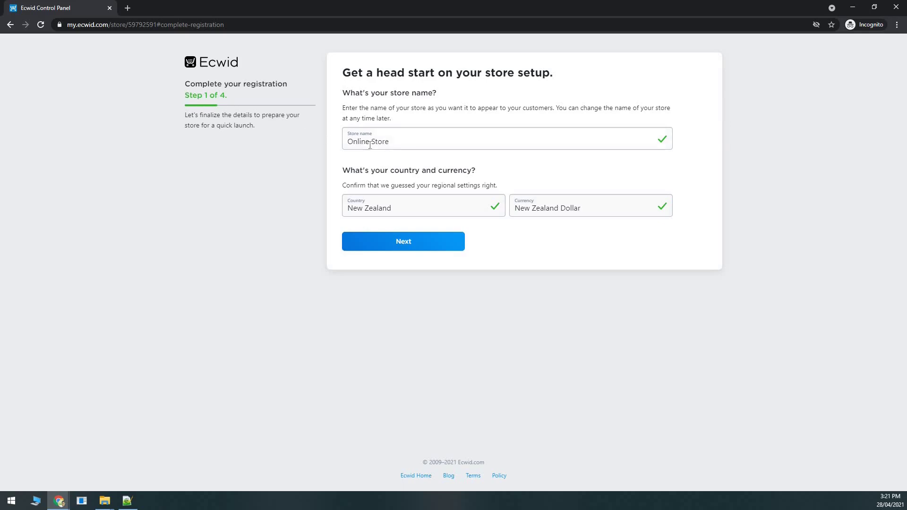
- Name the store Ecwid Demo Store, keep New Zealand and New Zealand Dollar as its regional settings, and complete the company address page
{"action": "triple_click", "coordinate": [355, 142]}
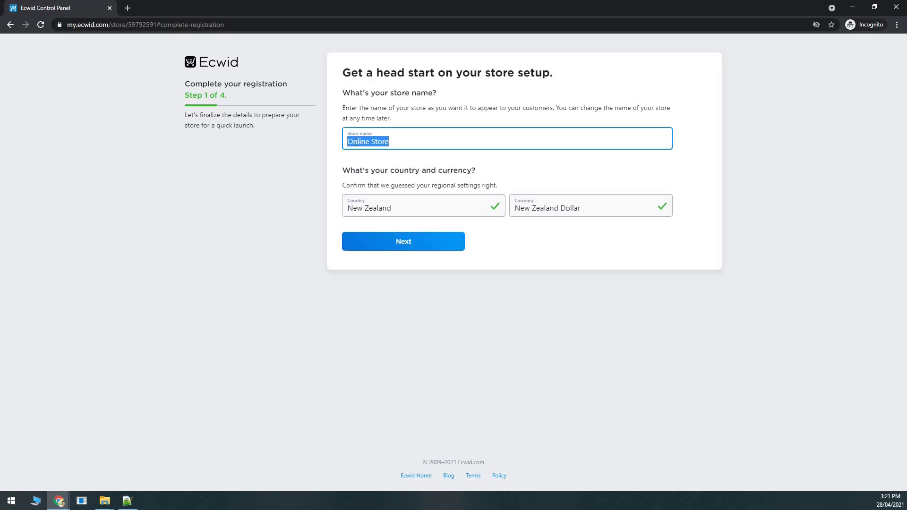
{"action": "key", "text": "BackSpace"}
{"action": "type", "text": "Ecwid Demo Store"}
{"action": "key", "text": "Tab"}
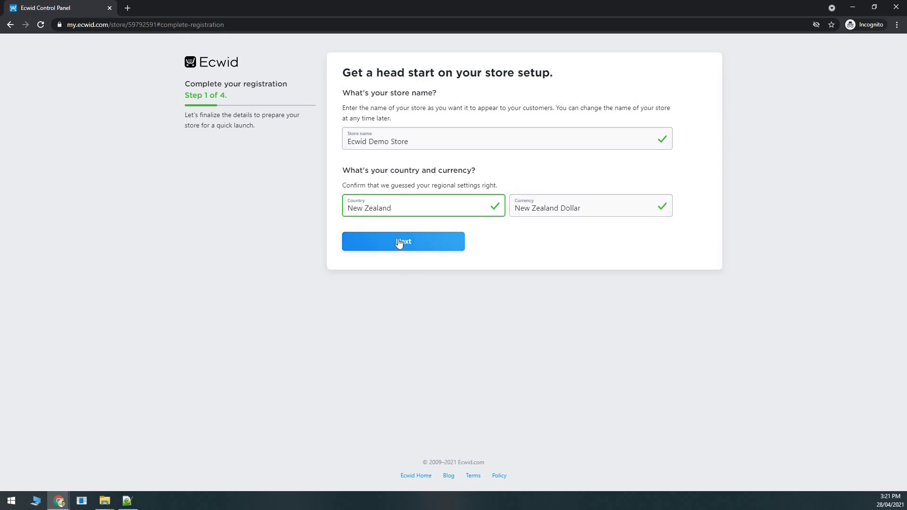
{"action": "left_click", "coordinate": [555, 208]}
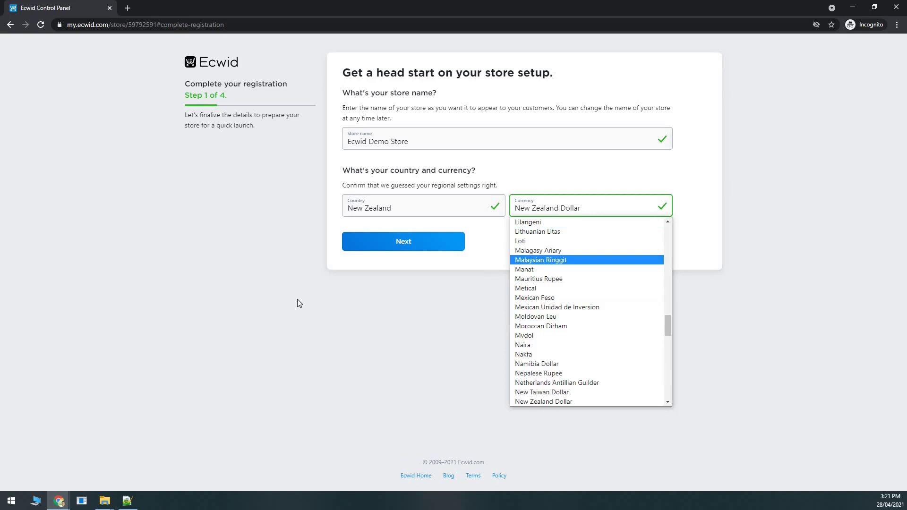
{"action": "left_click", "coordinate": [429, 243]}
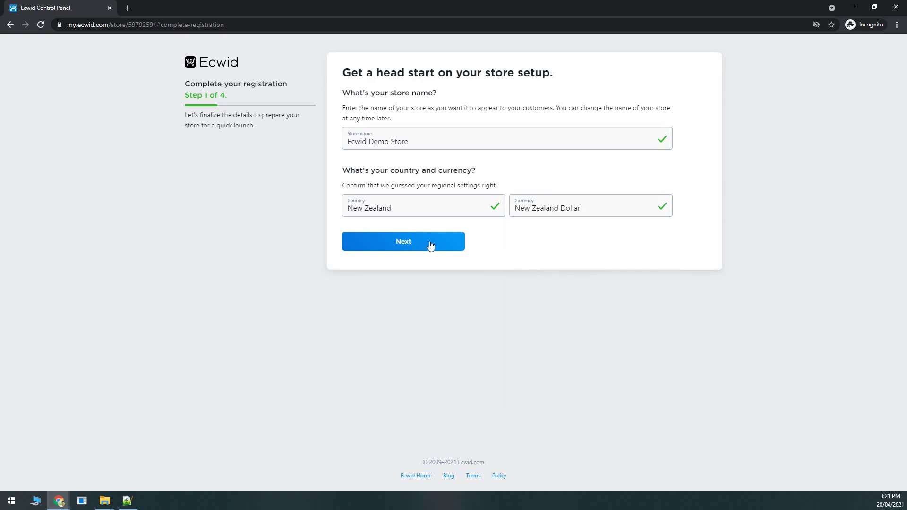
{"action": "left_click", "coordinate": [401, 248]}
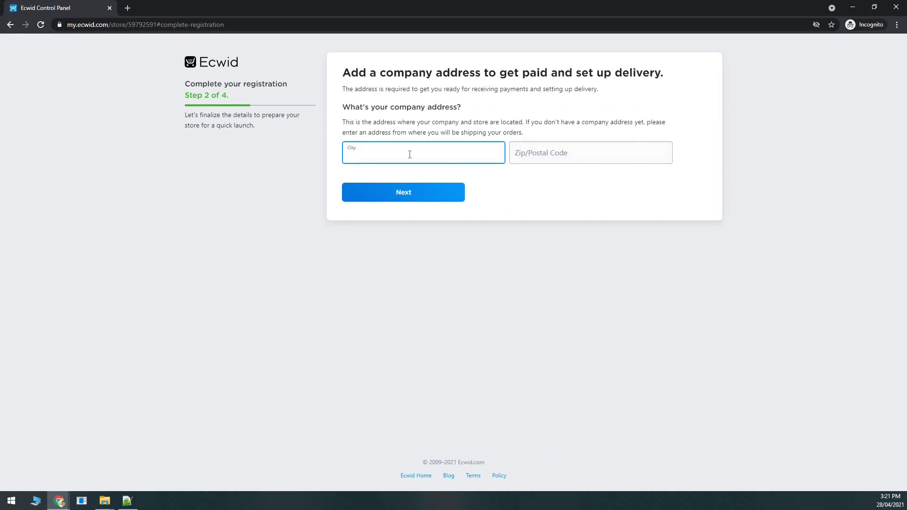
{"action": "left_click", "coordinate": [387, 199]}
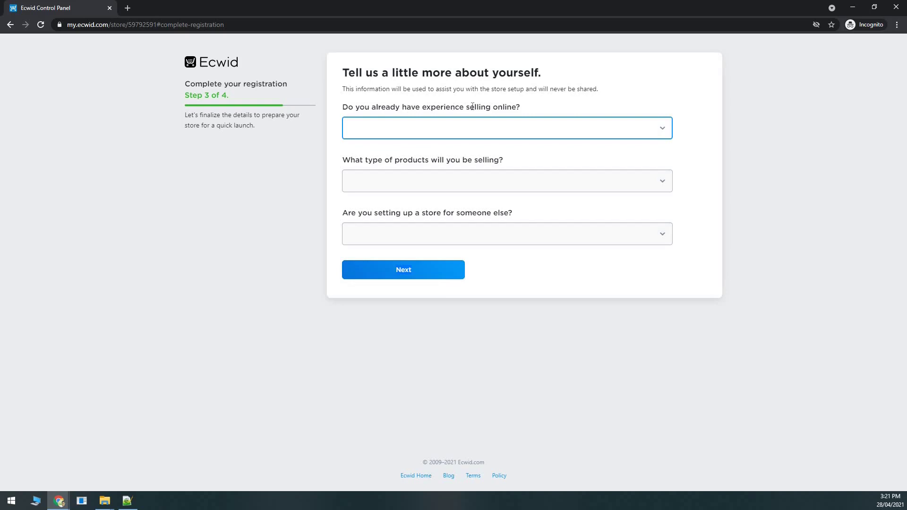
- Answer "I'm just getting started" for online selling experience and choose Apparel/Shoes/Accessories as the product type
{"action": "left_click", "coordinate": [477, 133]}
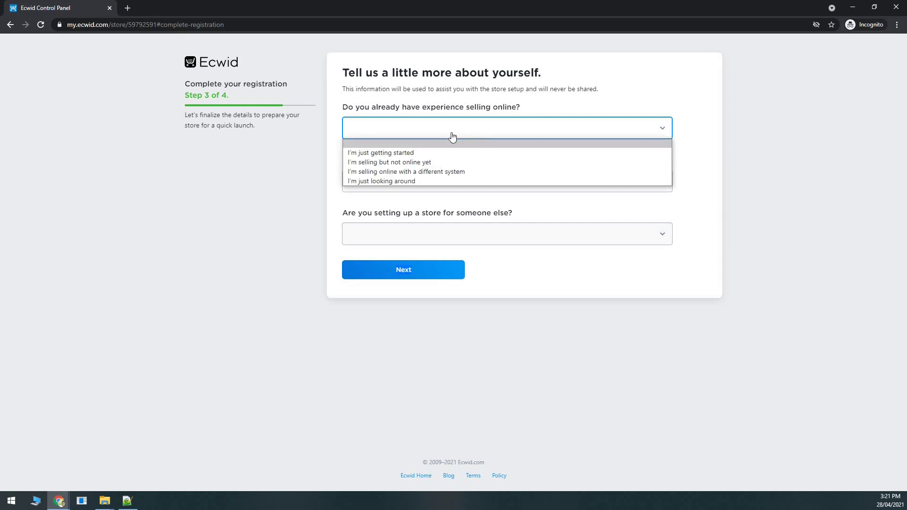
{"action": "left_click", "coordinate": [368, 154]}
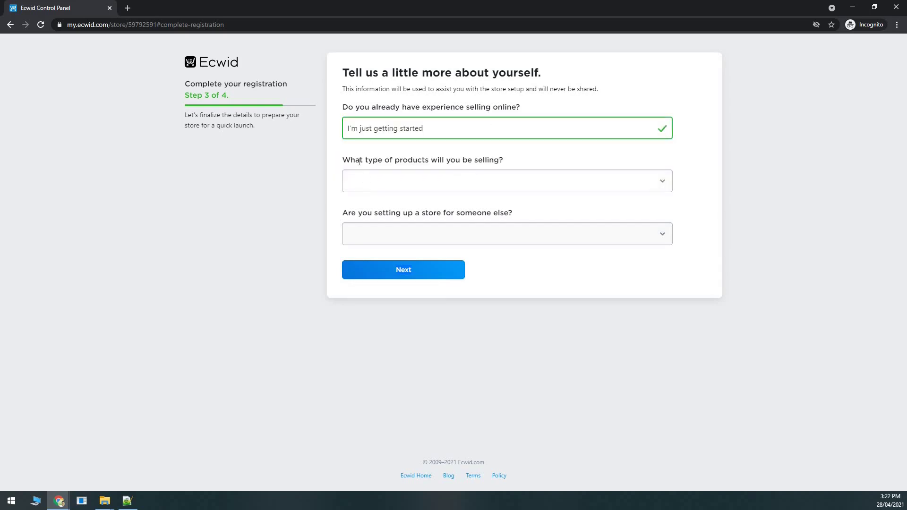
{"action": "left_click", "coordinate": [441, 185]}
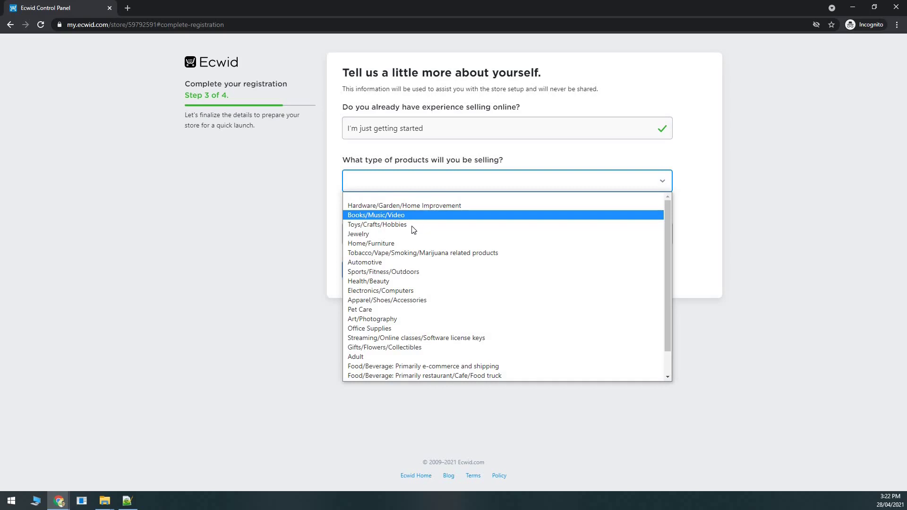
{"action": "left_click", "coordinate": [371, 244]}
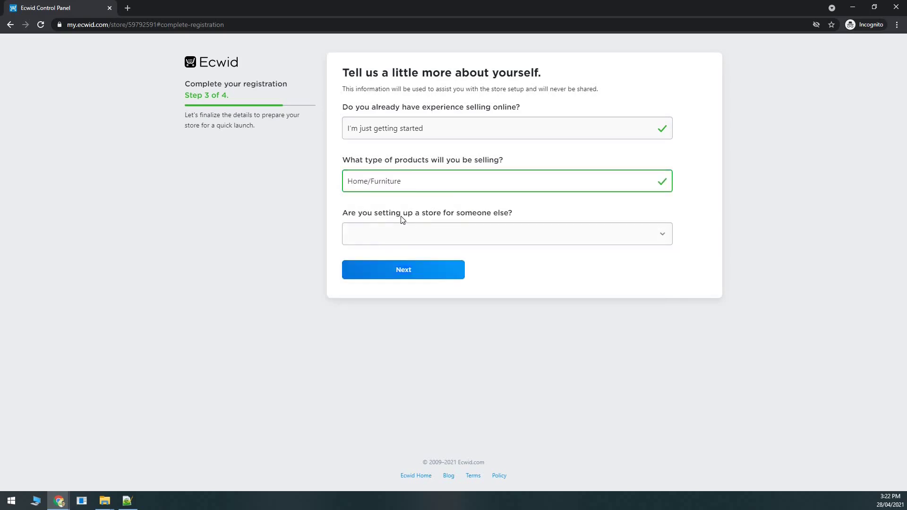
{"action": "left_click", "coordinate": [410, 188]}
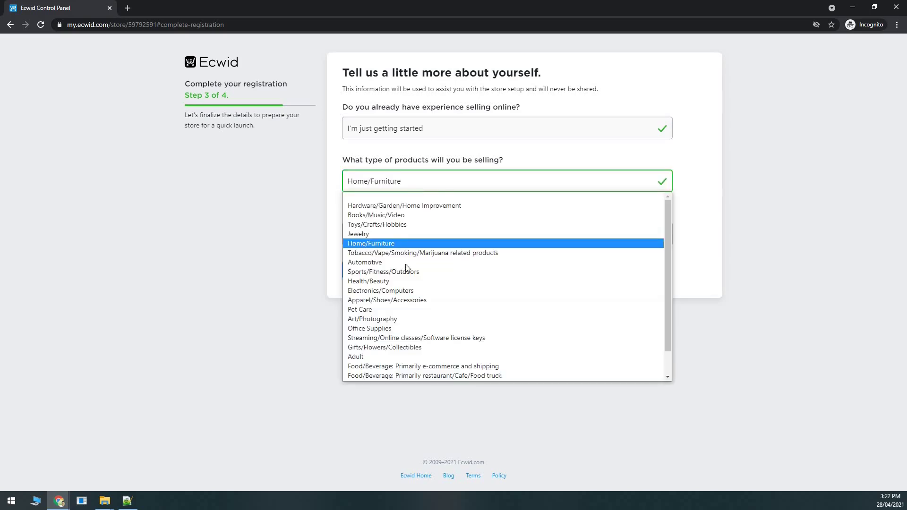
{"action": "left_click", "coordinate": [418, 301]}
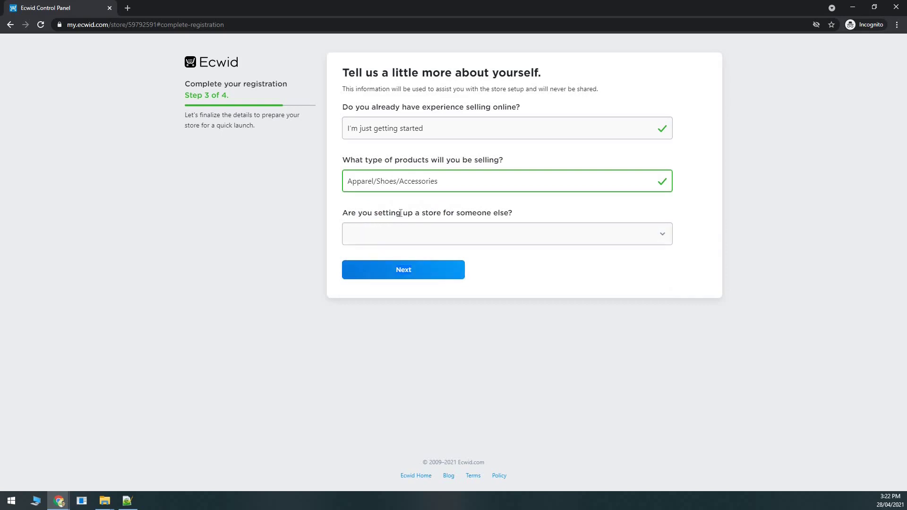
- Answer No to setting up the store for someone else and continue to the final registration step
{"action": "left_click", "coordinate": [457, 237]}
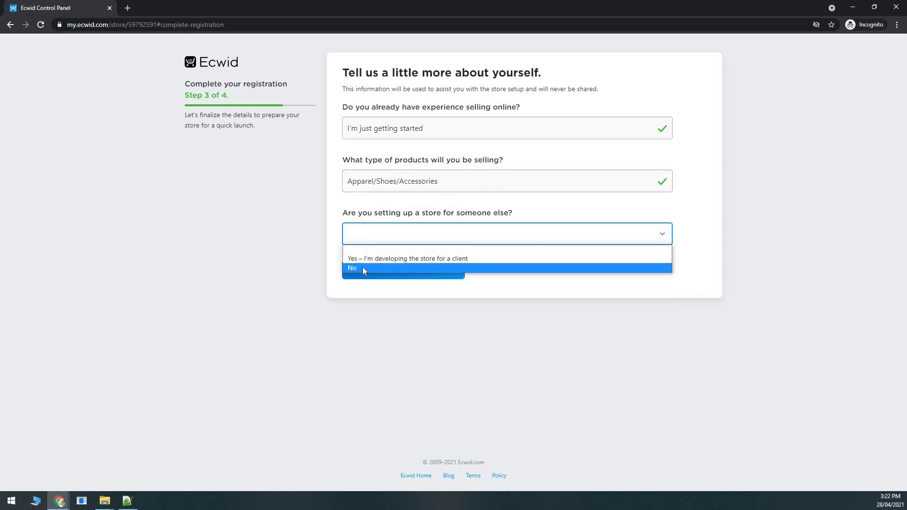
{"action": "left_click", "coordinate": [362, 267]}
{"action": "left_click", "coordinate": [407, 233]}
{"action": "left_click", "coordinate": [533, 285]}
{"action": "left_click", "coordinate": [408, 271]}
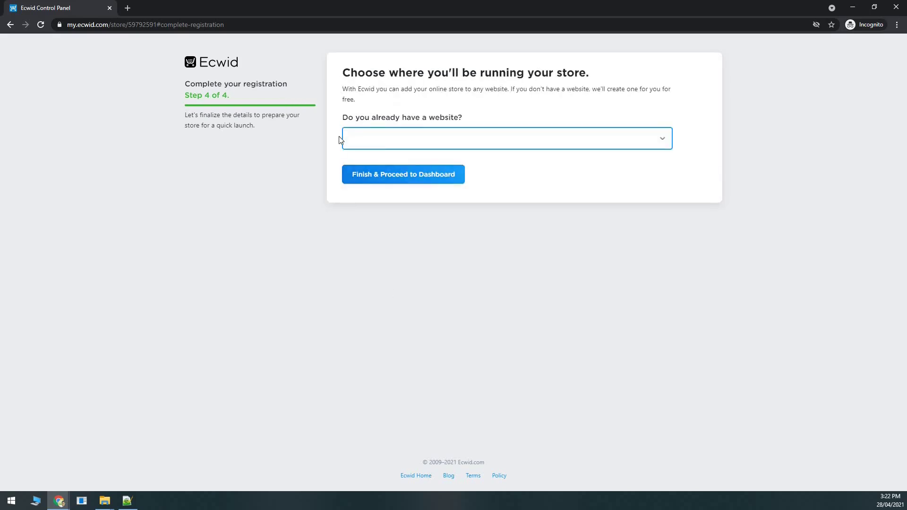
- Answer No to already having a website, keep the address ecwid-demo-store.company.site, and finish registration to reach the dashboard
{"action": "left_click", "coordinate": [478, 144]}
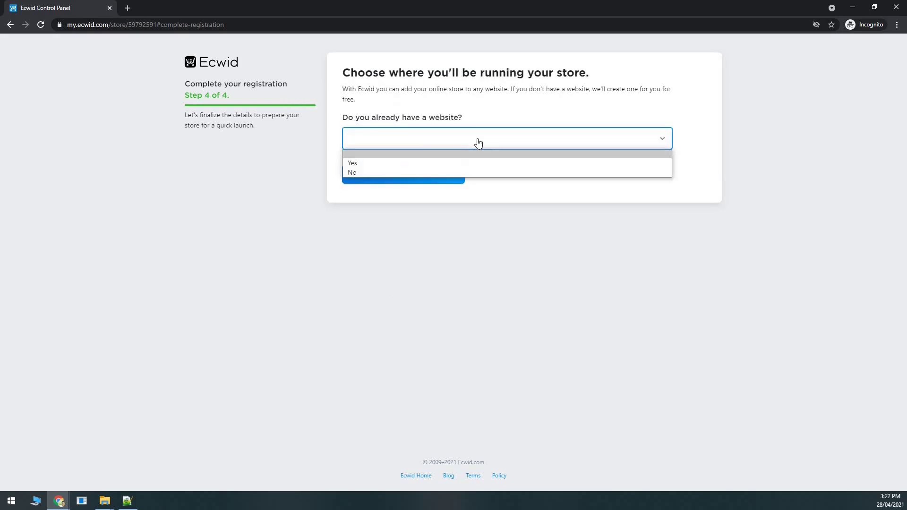
{"action": "left_click", "coordinate": [353, 172]}
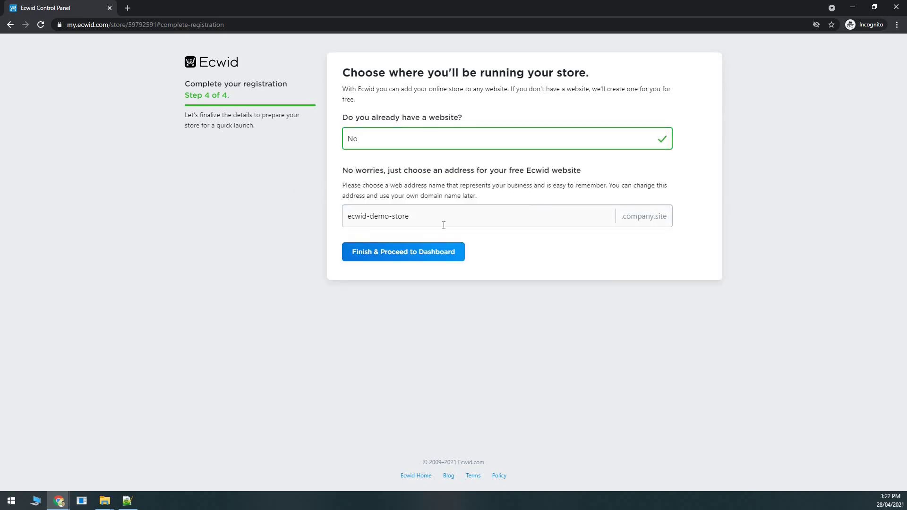
{"action": "left_click_drag", "start_coordinate": [367, 216], "coordinate": [587, 219]}
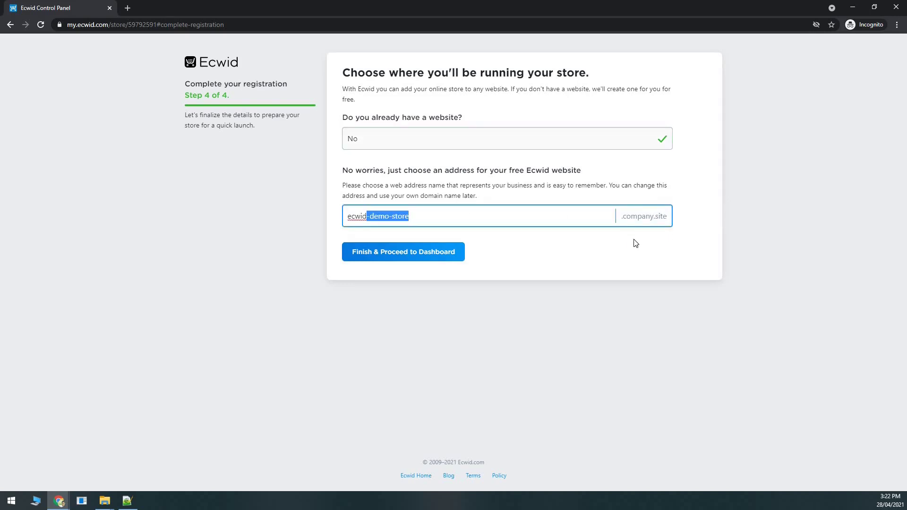
{"action": "left_click", "coordinate": [472, 244]}
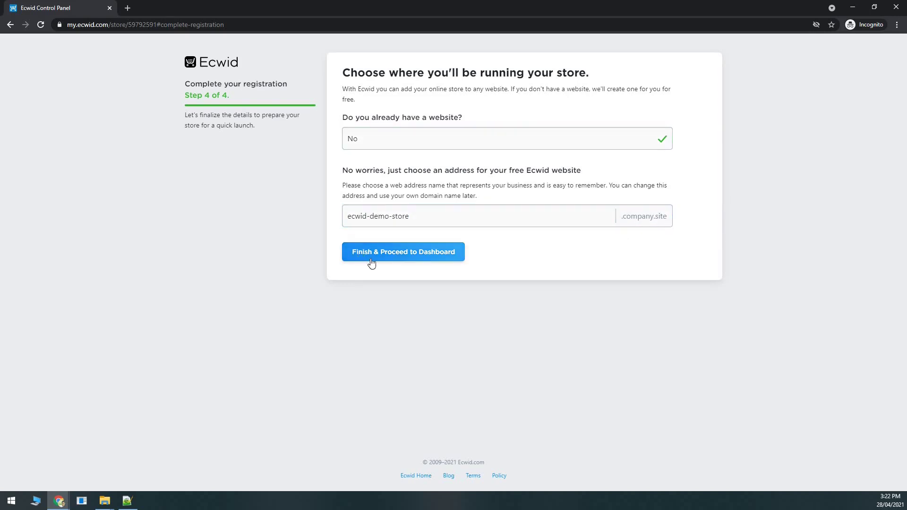
{"action": "left_click", "coordinate": [372, 254]}
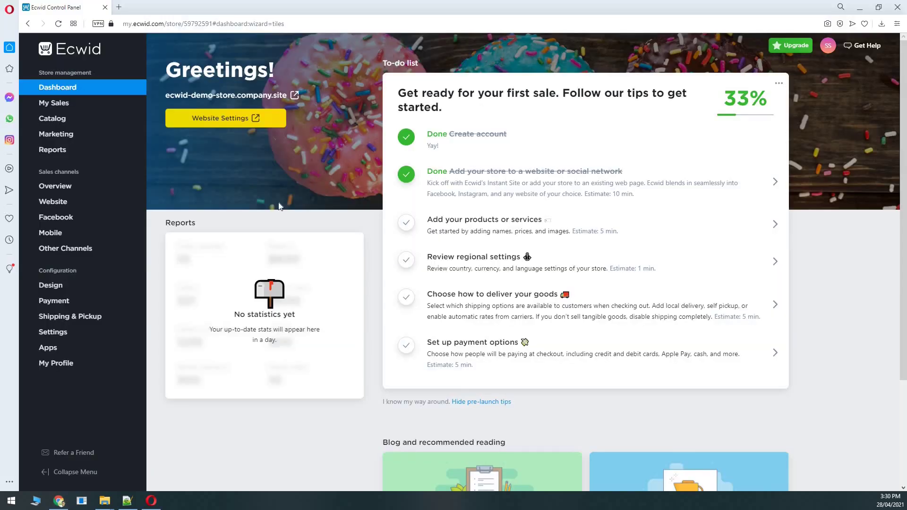
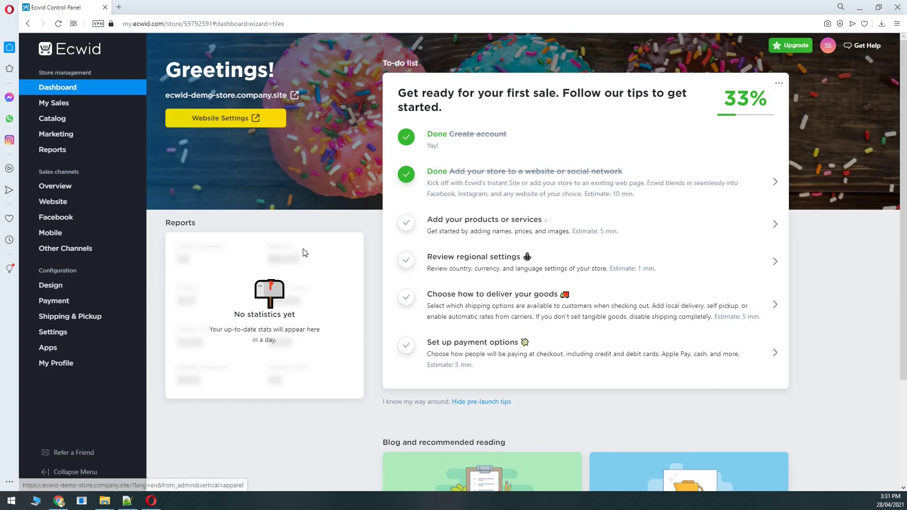
- Look over the store management sections, view the Facebook sales channel page, and list the other available sales channels
{"action": "mouse_move", "coordinate": [74, 105]}
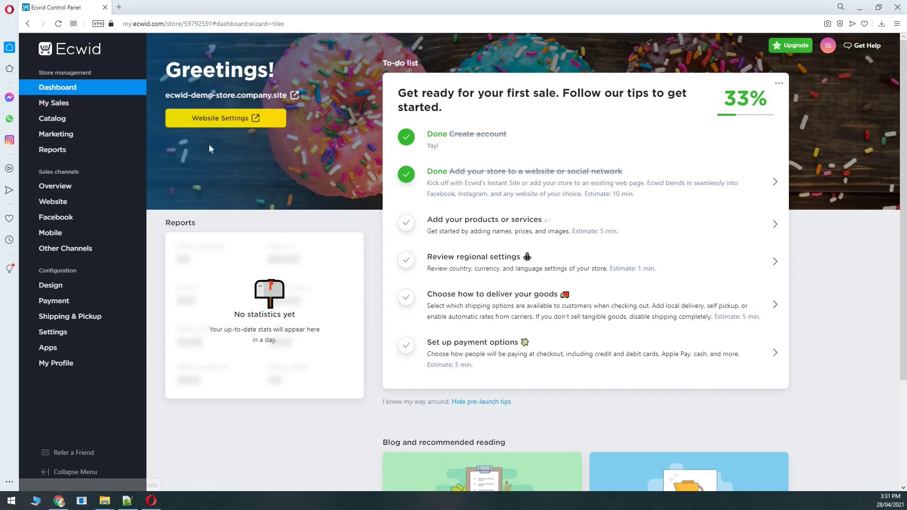
{"action": "mouse_move", "coordinate": [75, 124]}
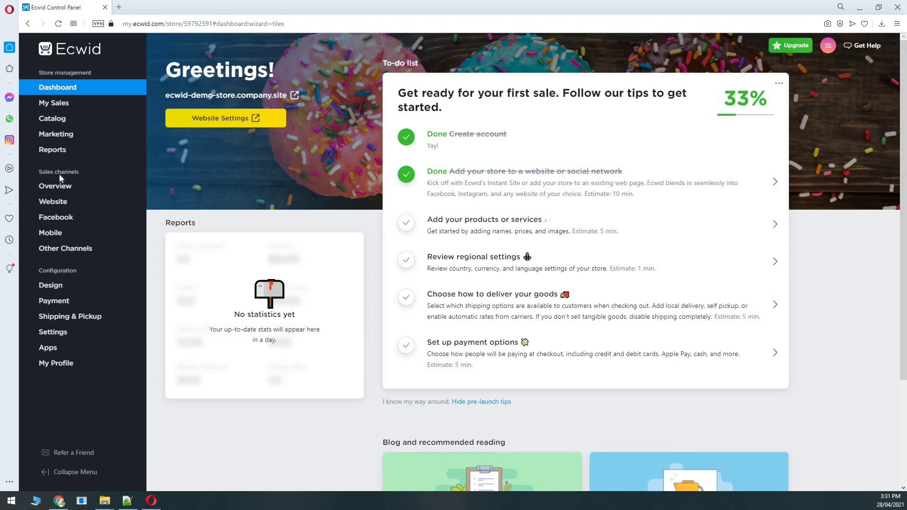
{"action": "mouse_move", "coordinate": [53, 207]}
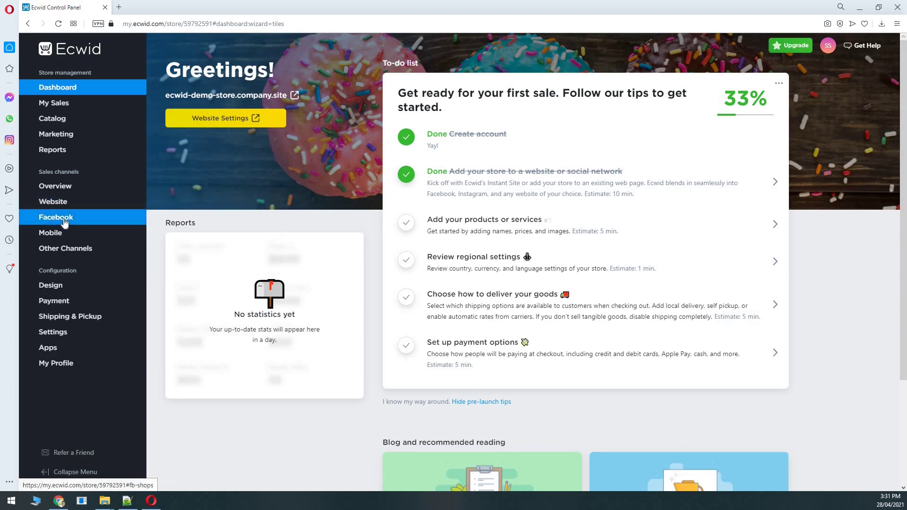
{"action": "left_click", "coordinate": [64, 221]}
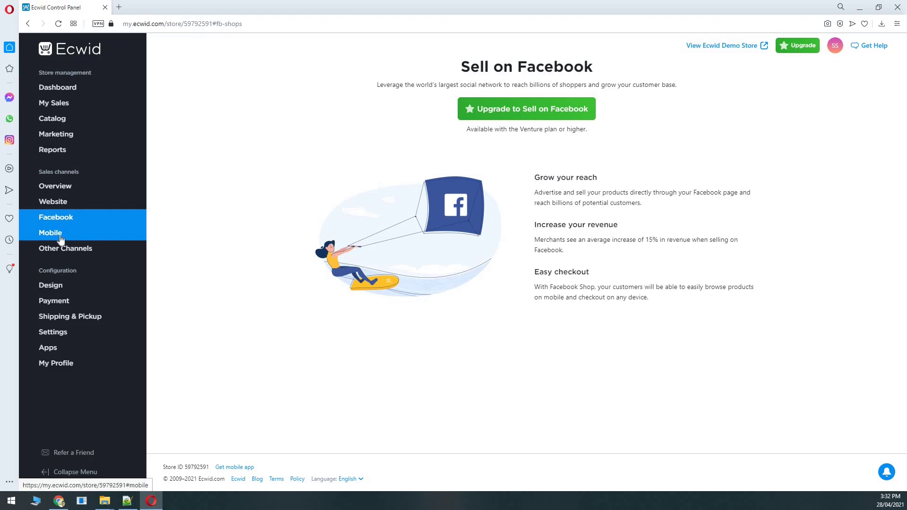
{"action": "mouse_move", "coordinate": [108, 250]}
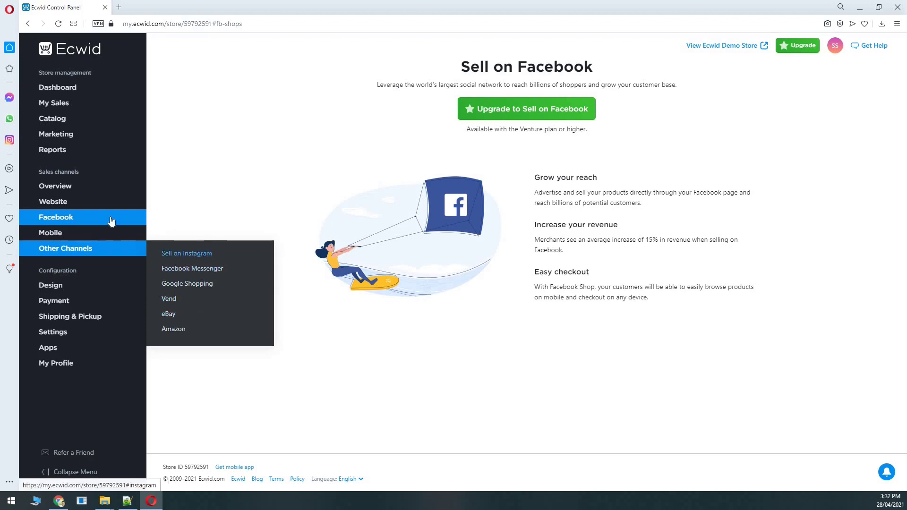
- On the store design page, preview the Large image size, switch back to Medium, and review the aspect ratio and product card layout options
{"action": "left_click", "coordinate": [68, 287]}
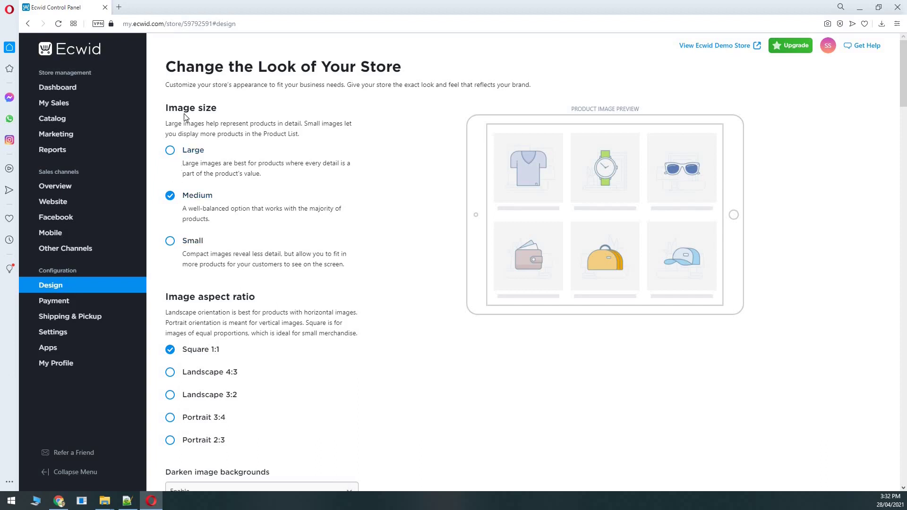
{"action": "left_click", "coordinate": [170, 150]}
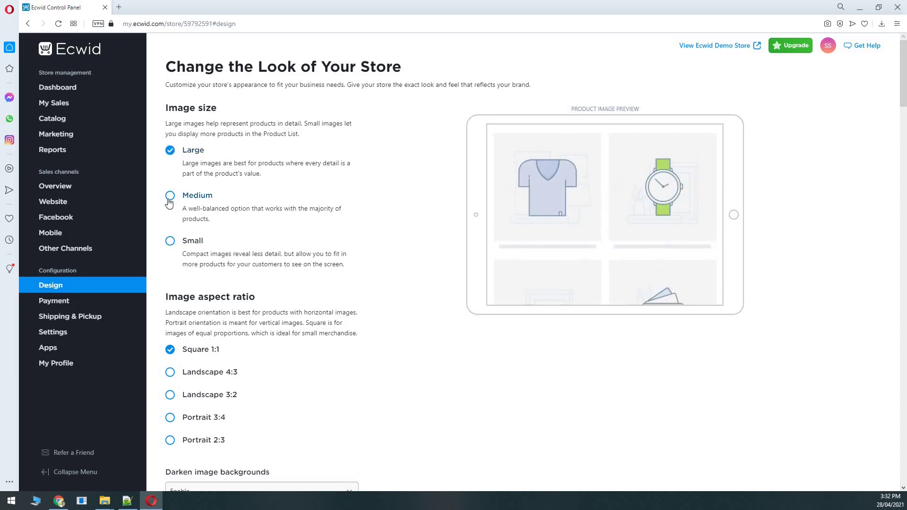
{"action": "left_click", "coordinate": [170, 195]}
{"action": "scroll", "coordinate": [293, 390], "scroll_direction": "down", "scroll_amount": 4}
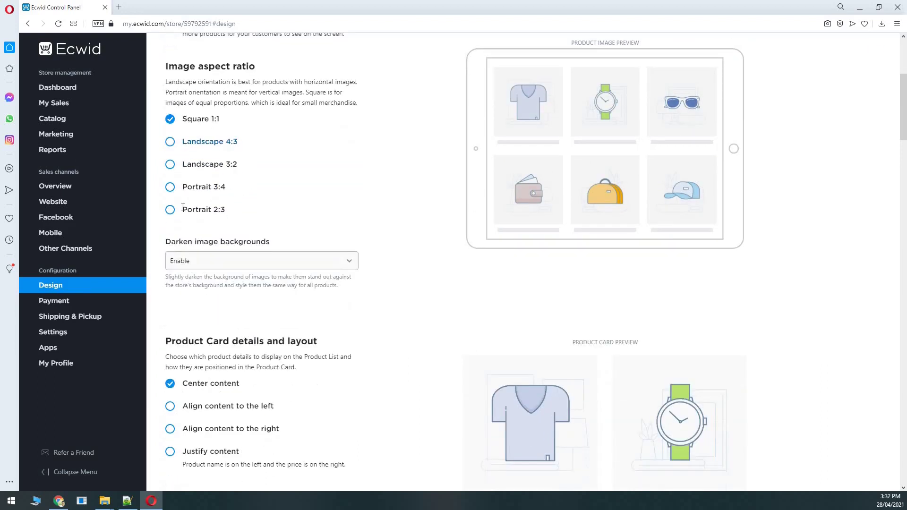
{"action": "scroll", "coordinate": [188, 198], "scroll_direction": "down", "scroll_amount": 3}
- Look over the store's payment methods and its shipping, delivery and pickup options
{"action": "left_click", "coordinate": [54, 301]}
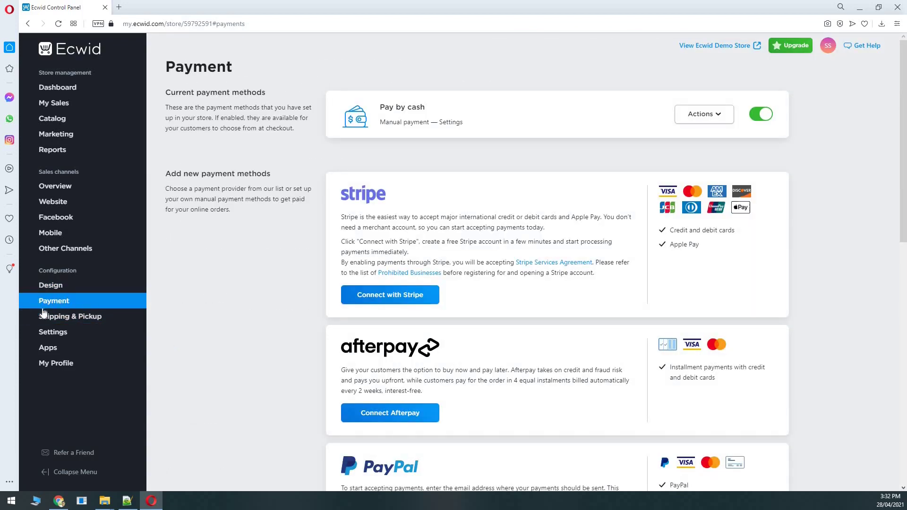
{"action": "left_click", "coordinate": [73, 319]}
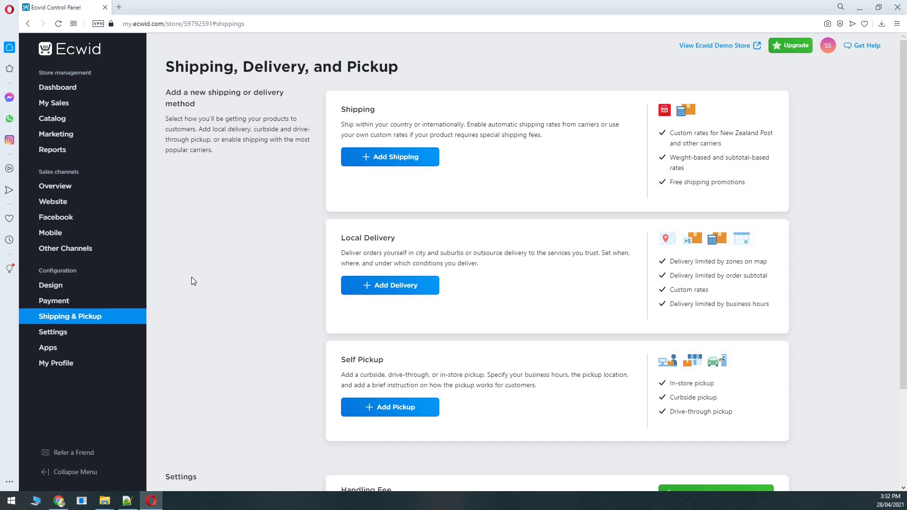
{"action": "mouse_move", "coordinate": [108, 332]}
{"action": "scroll", "coordinate": [211, 309], "scroll_direction": "down", "scroll_amount": 1}
{"action": "scroll", "coordinate": [154, 257], "scroll_direction": "up", "scroll_amount": 1}
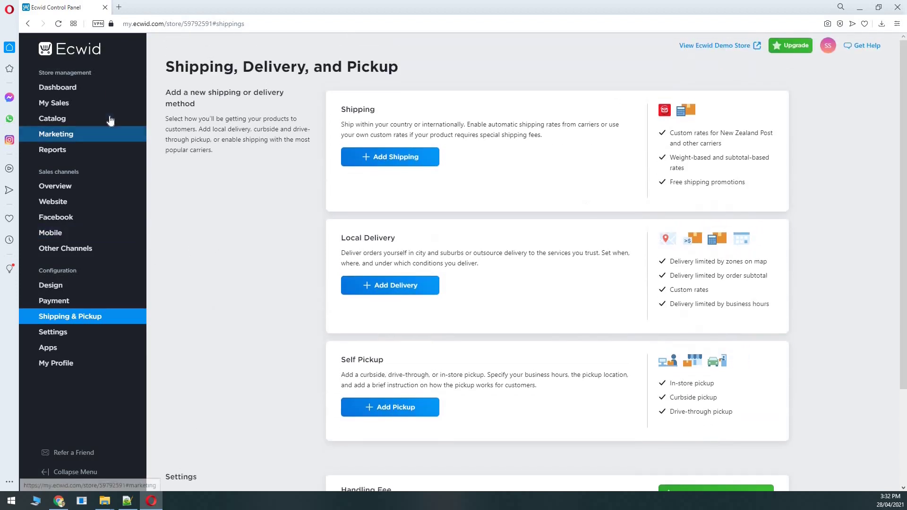
- Open the live storefront at ecwid-demo-store.company.site from the dashboard and look through its homepage and sample products
{"action": "left_click", "coordinate": [106, 88]}
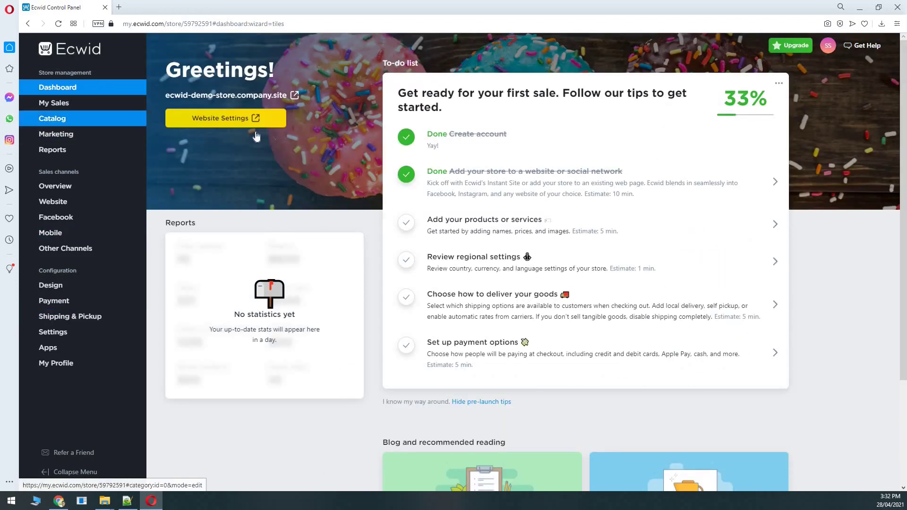
{"action": "left_click", "coordinate": [241, 96]}
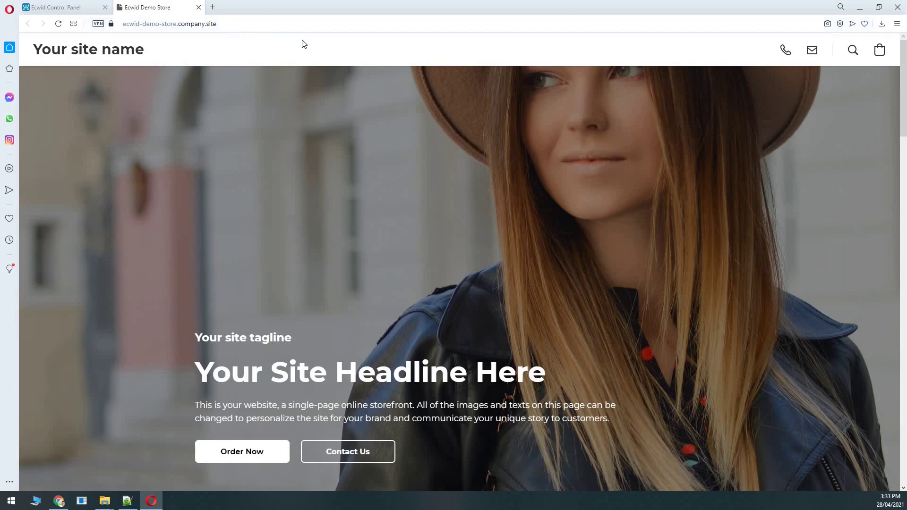
{"action": "scroll", "coordinate": [650, 228], "scroll_direction": "down", "scroll_amount": 3}
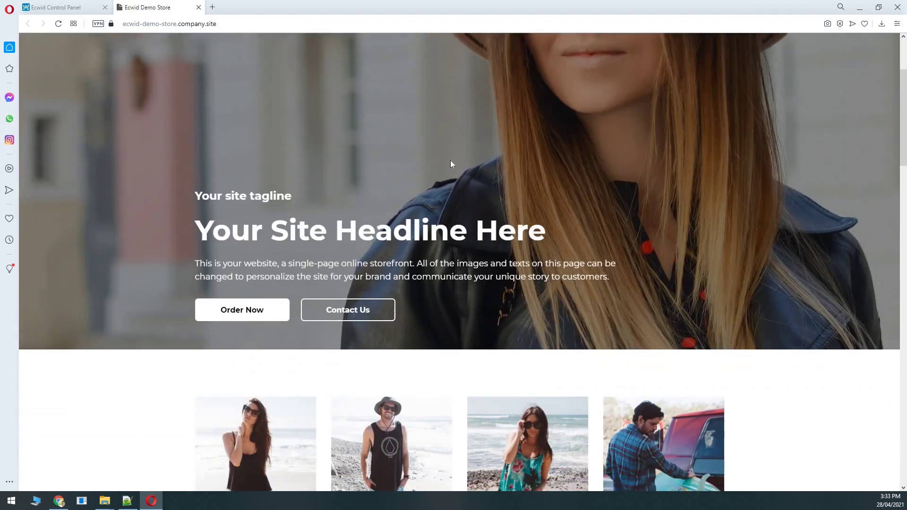
{"action": "scroll", "coordinate": [452, 164], "scroll_direction": "up", "scroll_amount": 3}
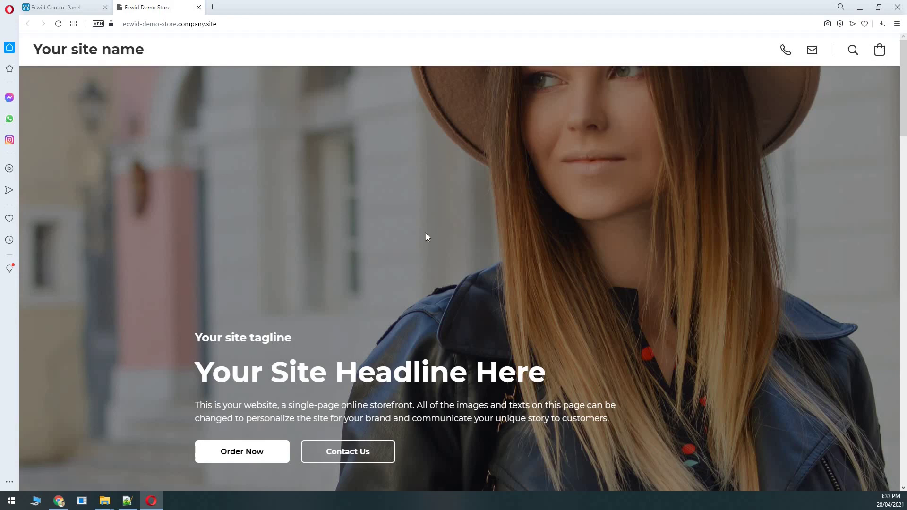
{"action": "scroll", "coordinate": [268, 253], "scroll_direction": "down", "scroll_amount": 4}
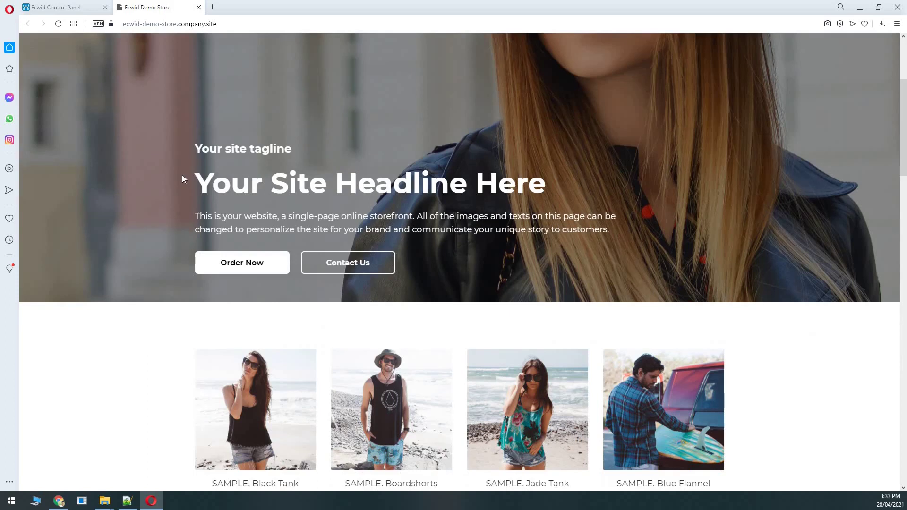
{"action": "scroll", "coordinate": [183, 179], "scroll_direction": "down", "scroll_amount": 1}
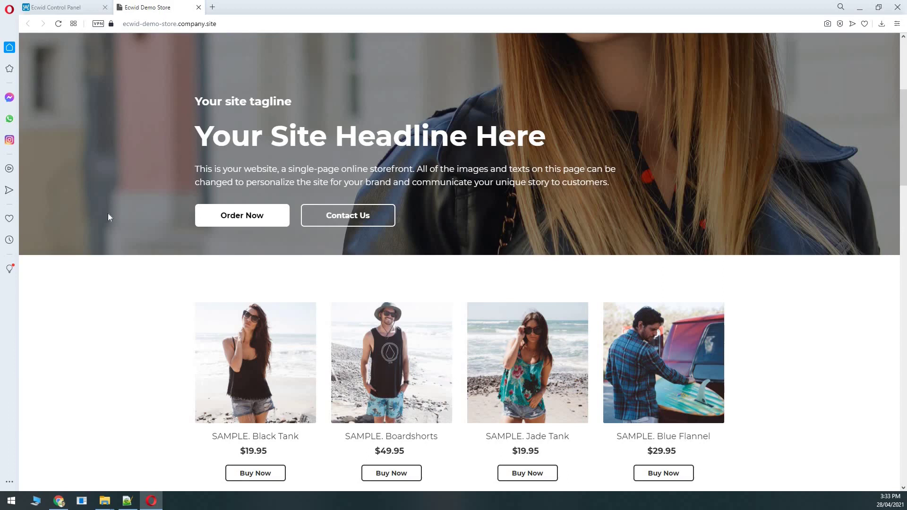
{"action": "scroll", "coordinate": [160, 187], "scroll_direction": "down", "scroll_amount": 6}
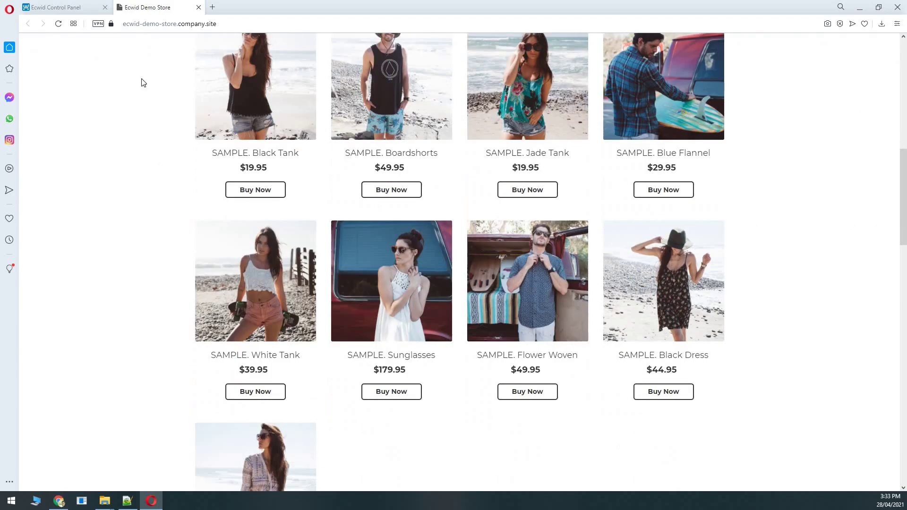
{"action": "scroll", "coordinate": [573, 255], "scroll_direction": "down", "scroll_amount": 4}
{"action": "scroll", "coordinate": [413, 315], "scroll_direction": "up", "scroll_amount": 4}
- Open the SAMPLE. Flower Woven product and view its photos, both enlarged and on the product page
{"action": "left_click", "coordinate": [514, 270]}
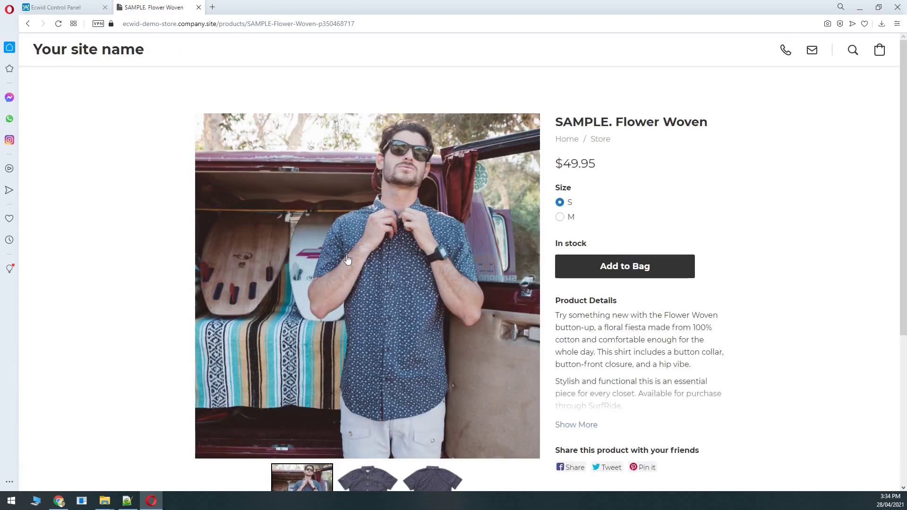
{"action": "scroll", "coordinate": [348, 264], "scroll_direction": "down", "scroll_amount": 2}
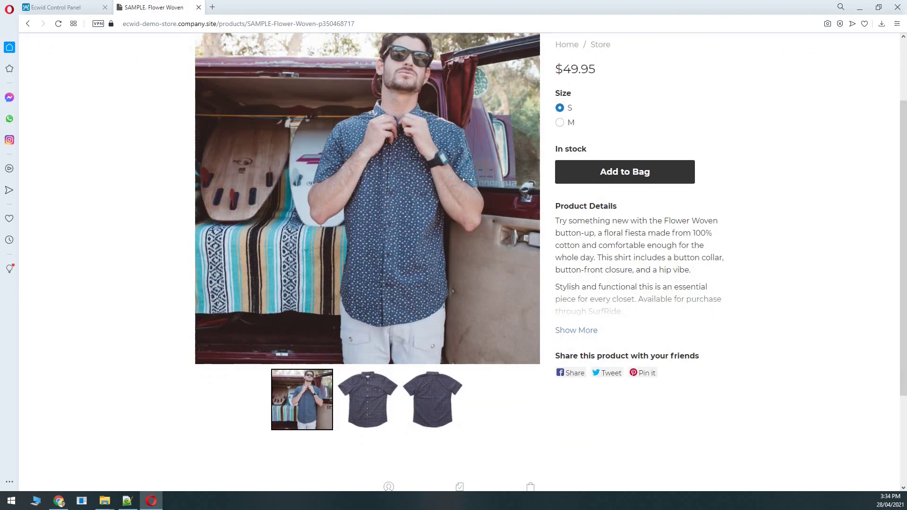
{"action": "left_click", "coordinate": [427, 191]}
{"action": "left_click", "coordinate": [488, 197]}
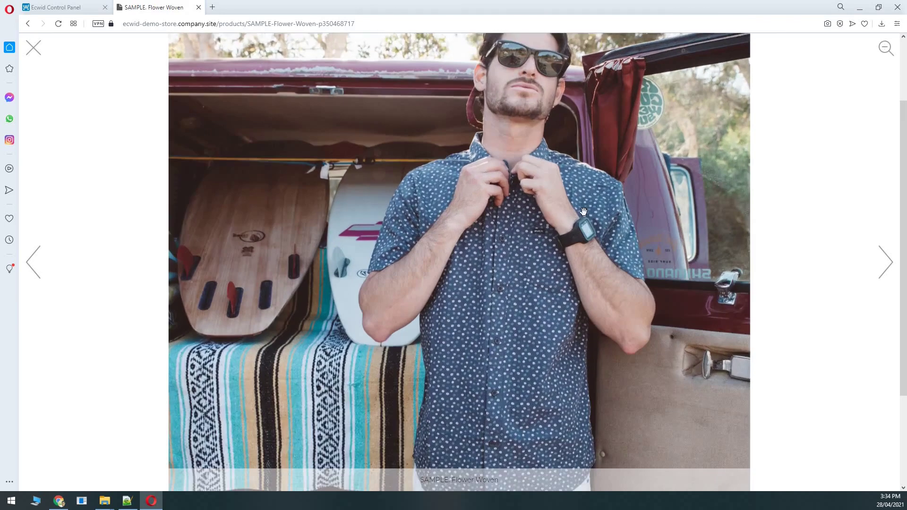
{"action": "left_click", "coordinate": [886, 260]}
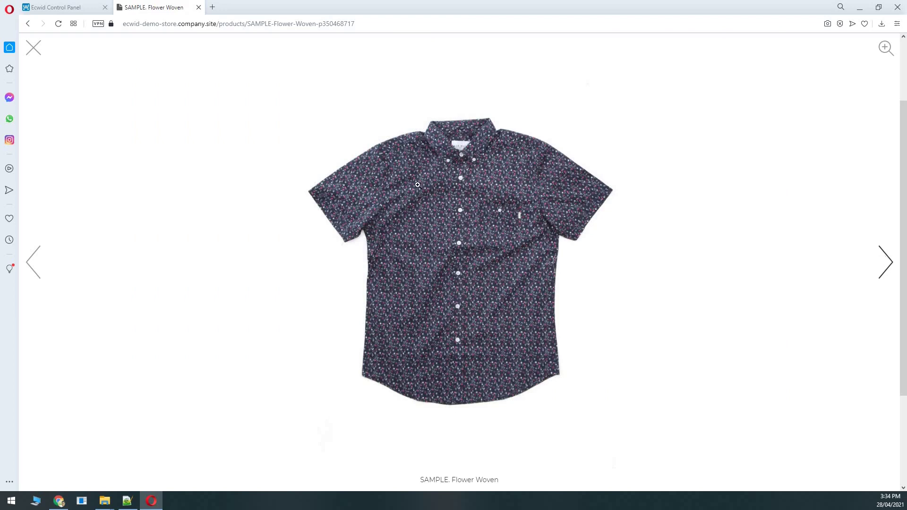
{"action": "left_click", "coordinate": [37, 269]}
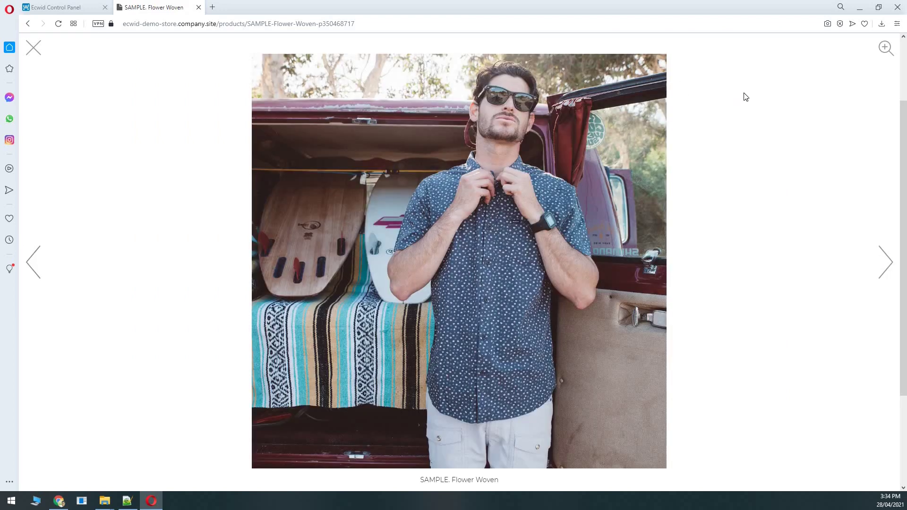
{"action": "left_click", "coordinate": [33, 48]}
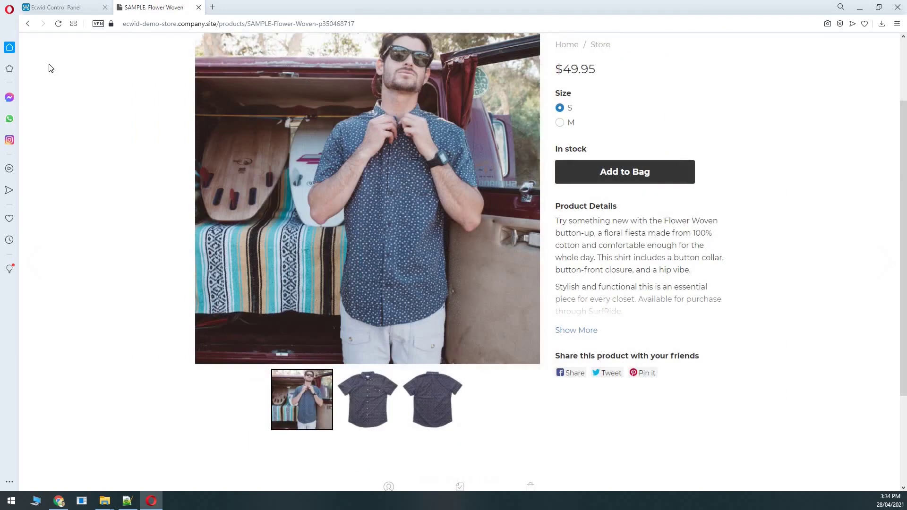
{"action": "left_click", "coordinate": [367, 398]}
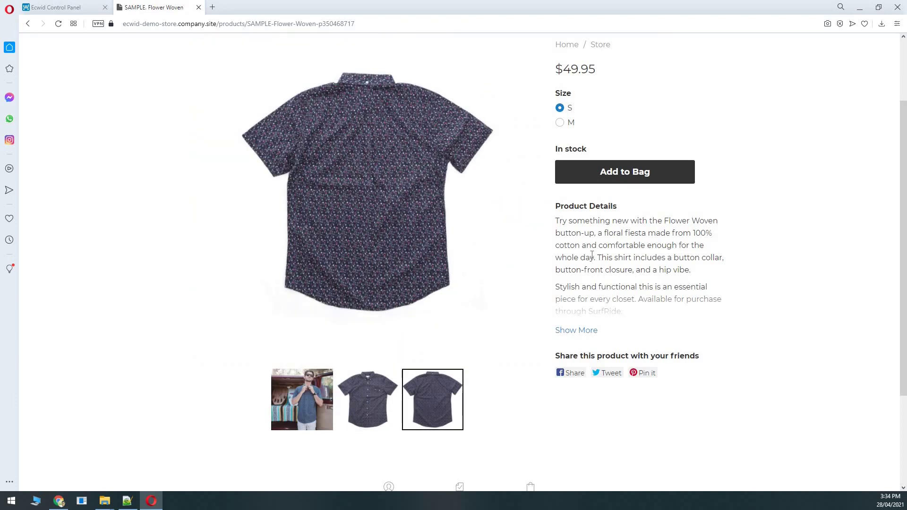
- Choose size M for the Flower Woven shirt and add it to the bag
{"action": "scroll", "coordinate": [592, 255], "scroll_direction": "up", "scroll_amount": 2}
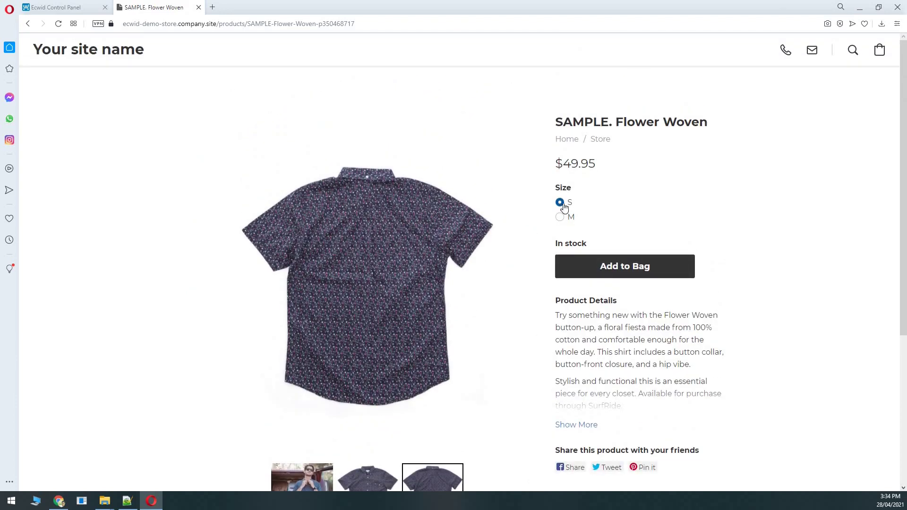
{"action": "double_click", "coordinate": [565, 189]}
{"action": "left_click", "coordinate": [793, 210]}
{"action": "left_click", "coordinate": [560, 218]}
{"action": "left_click", "coordinate": [633, 269]}
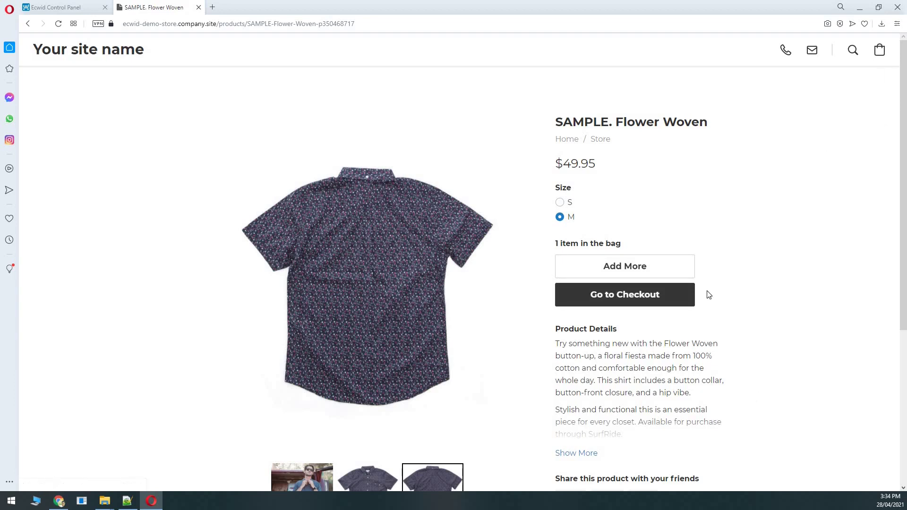
- Expand the full product details and read the shirt's material, color, print and fit
{"action": "scroll", "coordinate": [569, 387], "scroll_direction": "down", "scroll_amount": 2}
{"action": "left_click", "coordinate": [574, 360]}
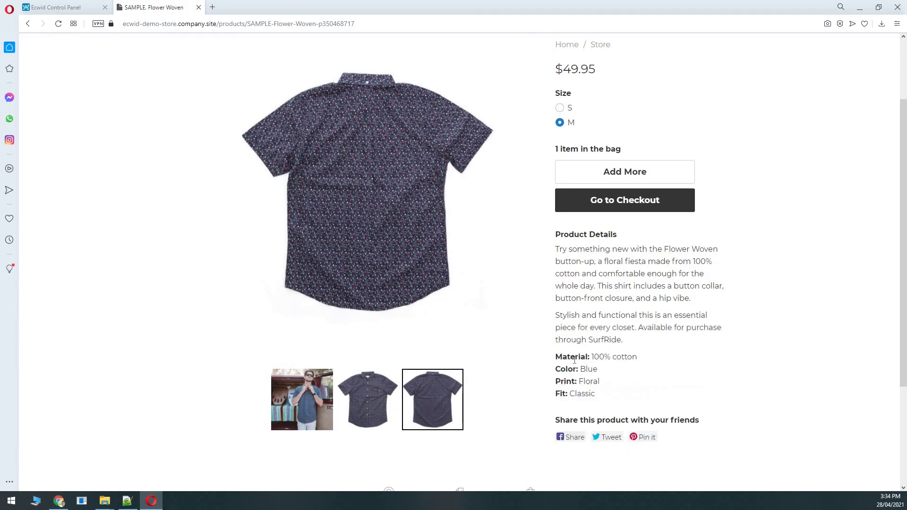
{"action": "left_click_drag", "start_coordinate": [570, 254], "coordinate": [644, 362]}
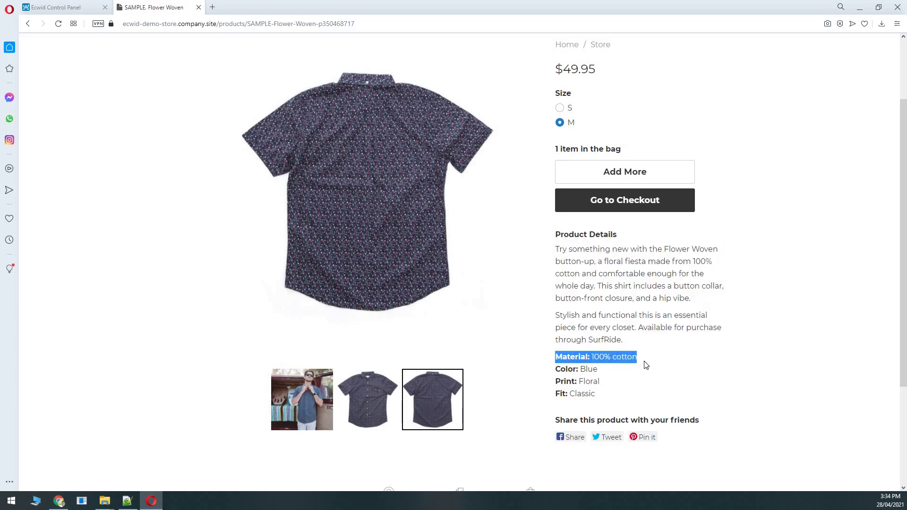
{"action": "left_click_drag", "start_coordinate": [555, 371], "coordinate": [633, 402]}
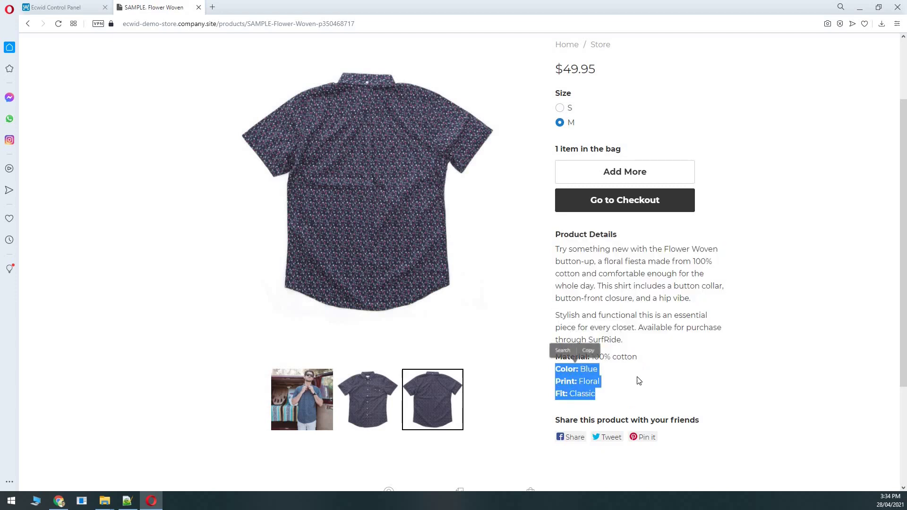
{"action": "left_click", "coordinate": [641, 300]}
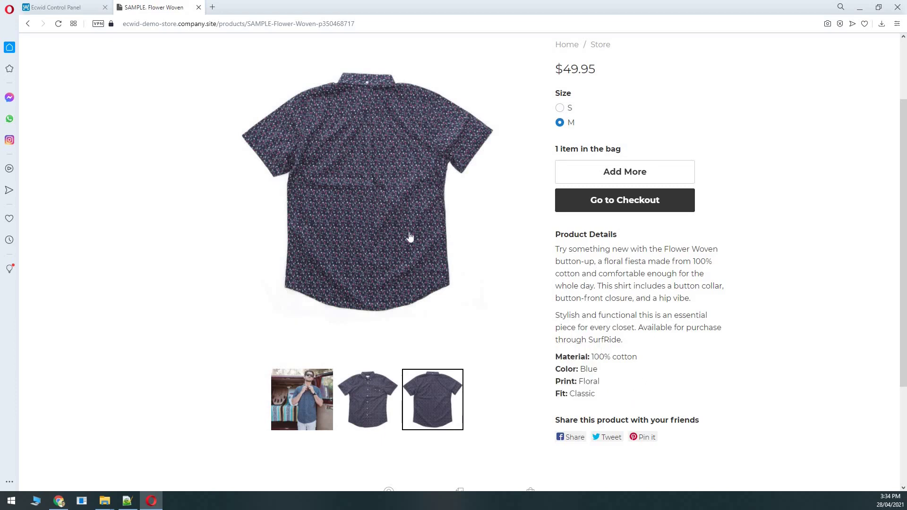
- Open the shopping cart and check the order total
{"action": "scroll", "coordinate": [523, 270], "scroll_direction": "down", "scroll_amount": 3}
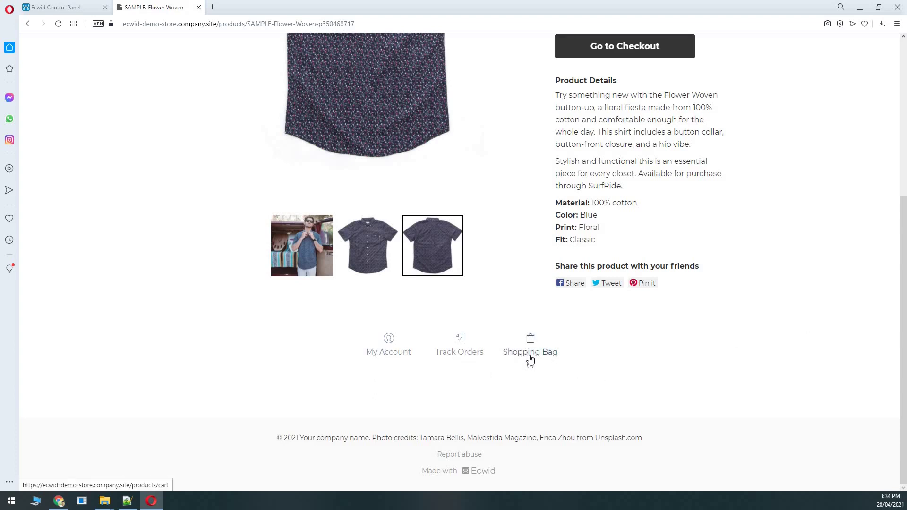
{"action": "scroll", "coordinate": [683, 223], "scroll_direction": "up", "scroll_amount": 5}
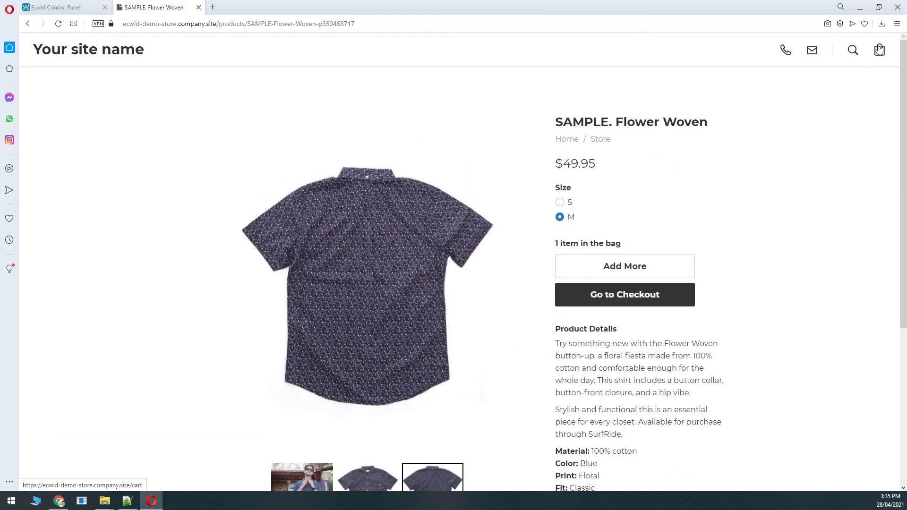
{"action": "left_click", "coordinate": [879, 51]}
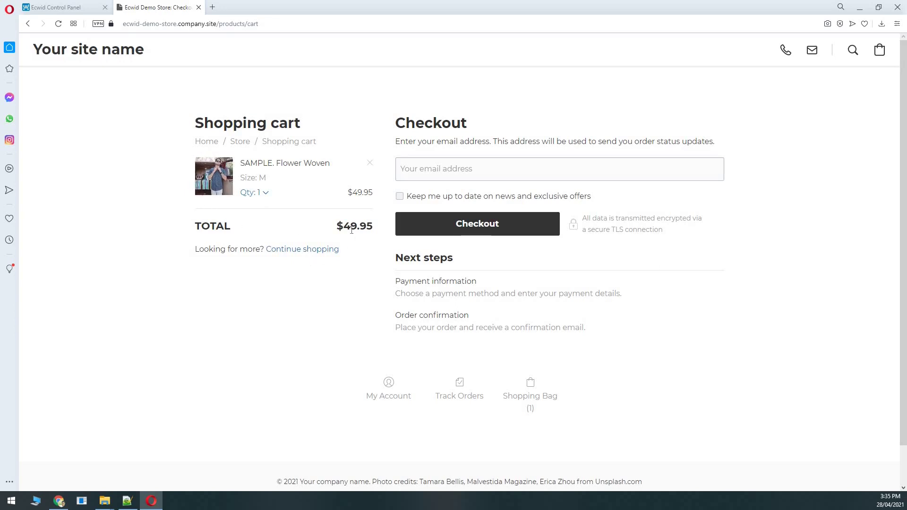
{"action": "left_click_drag", "start_coordinate": [343, 226], "coordinate": [373, 228]}
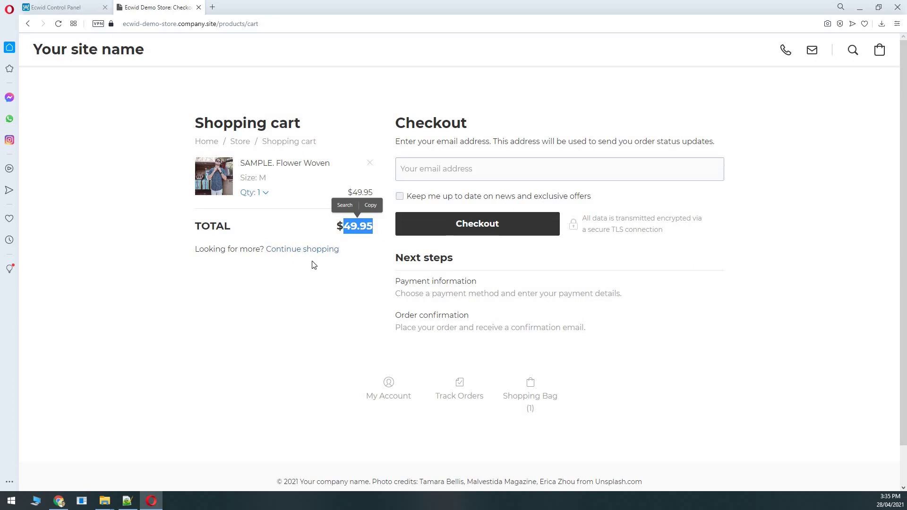
- Fill in the customer's email address with the saved suggestion and proceed to the payment step of checkout
{"action": "left_click", "coordinate": [438, 168]}
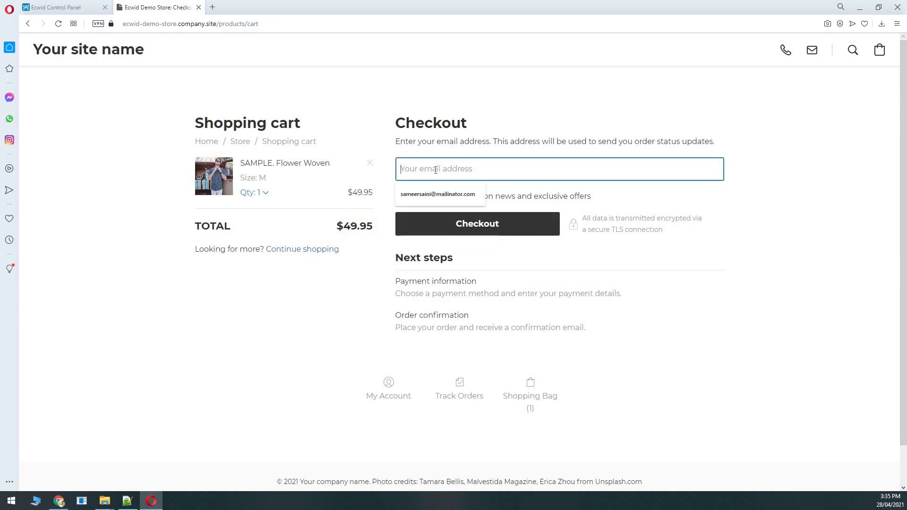
{"action": "left_click", "coordinate": [430, 196]}
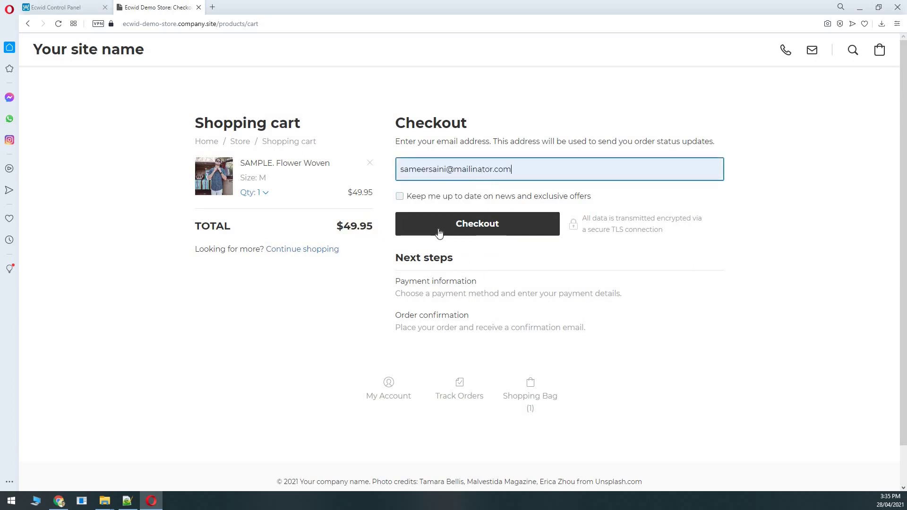
{"action": "left_click", "coordinate": [468, 236]}
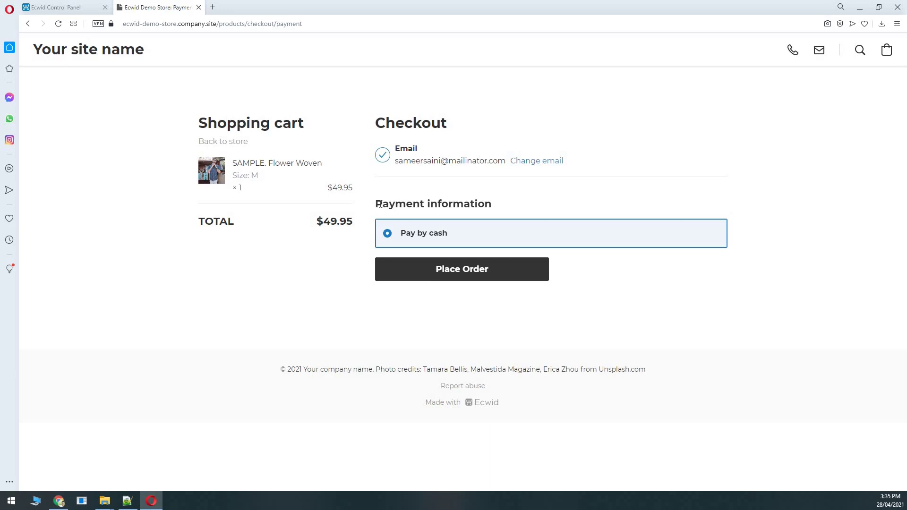
- Examine the payment information at checkout, view the control panel dashboard briefly, and return to the checkout page
{"action": "left_click_drag", "start_coordinate": [376, 204], "coordinate": [492, 205]}
{"action": "left_click", "coordinate": [542, 220]}
{"action": "left_click_drag", "start_coordinate": [427, 204], "coordinate": [478, 204]}
{"action": "left_click", "coordinate": [76, 7]}
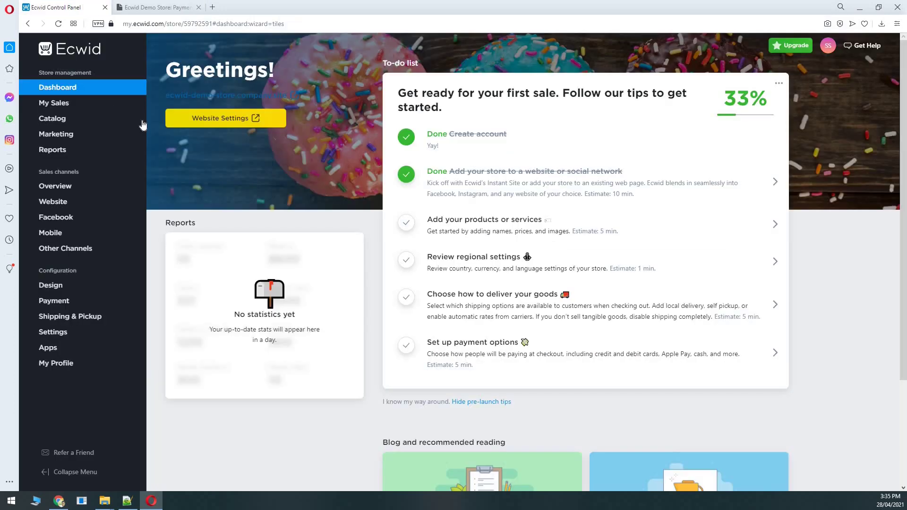
{"action": "left_click", "coordinate": [156, 7]}
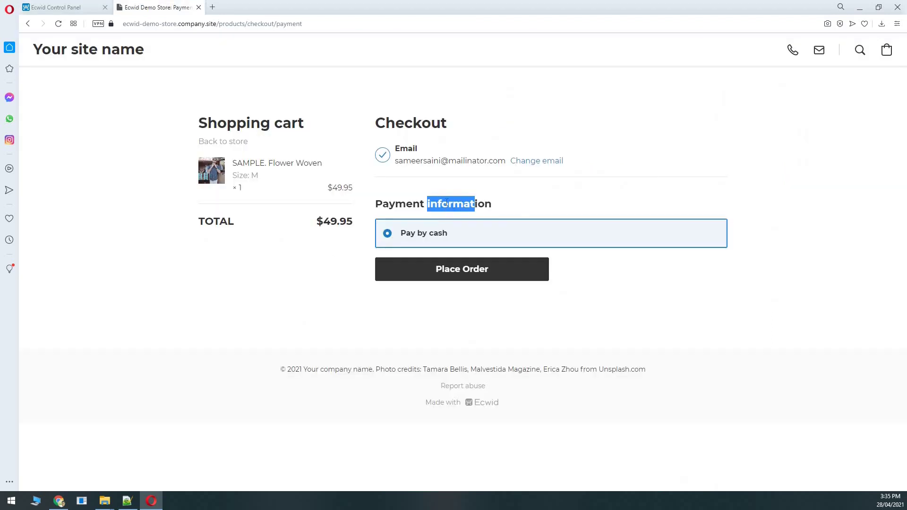
- Choose cash payment at checkout, return to the control panel and look through the catalog's product list
{"action": "left_click", "coordinate": [416, 232]}
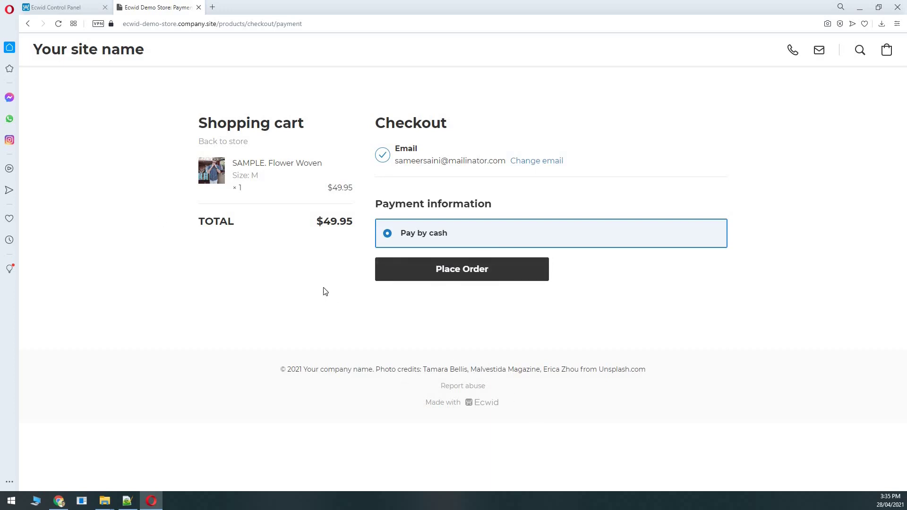
{"action": "left_click", "coordinate": [77, 7]}
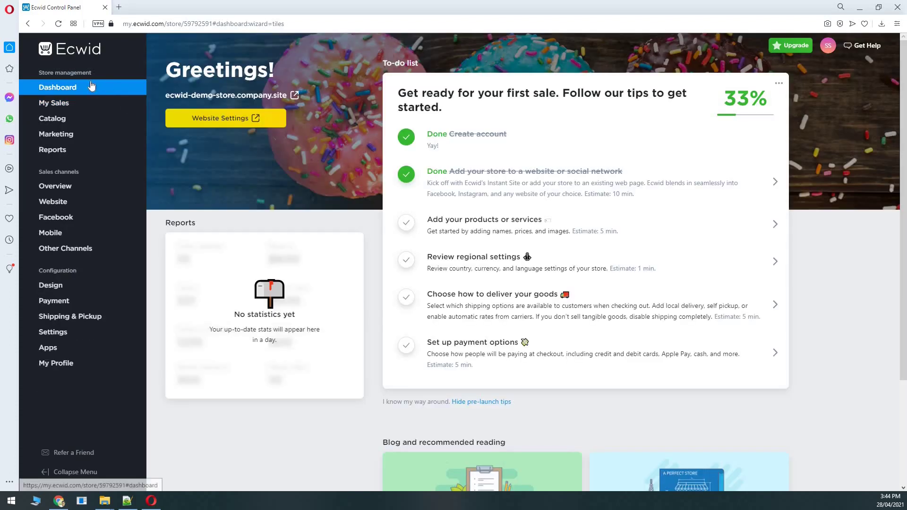
{"action": "mouse_move", "coordinate": [75, 121]}
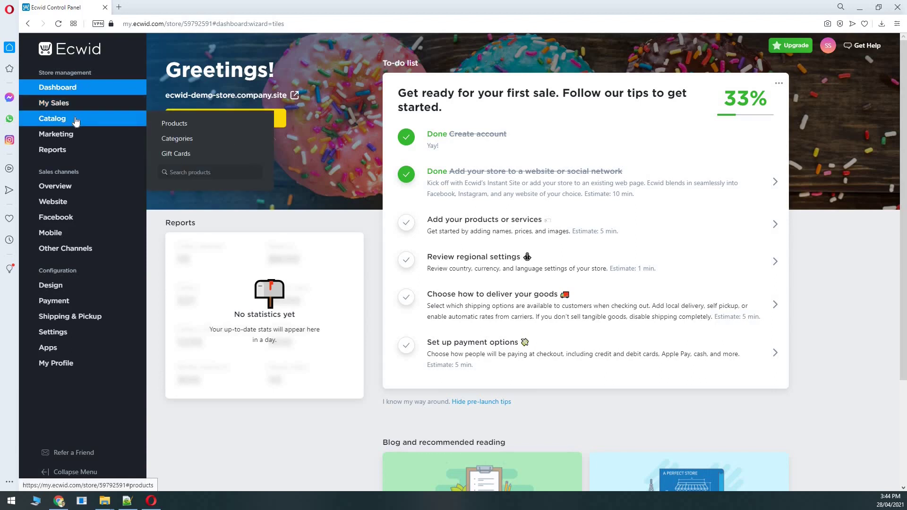
{"action": "left_click", "coordinate": [181, 125]}
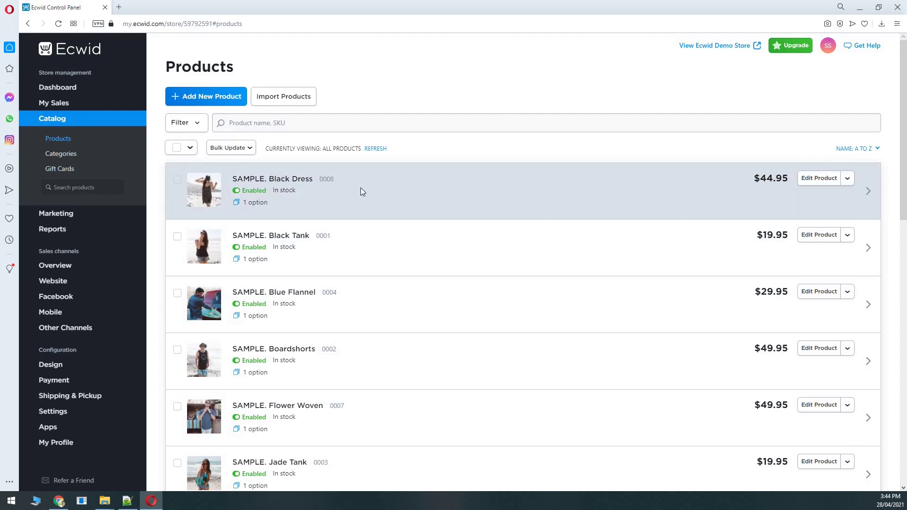
{"action": "scroll", "coordinate": [511, 215], "scroll_direction": "down", "scroll_amount": 3}
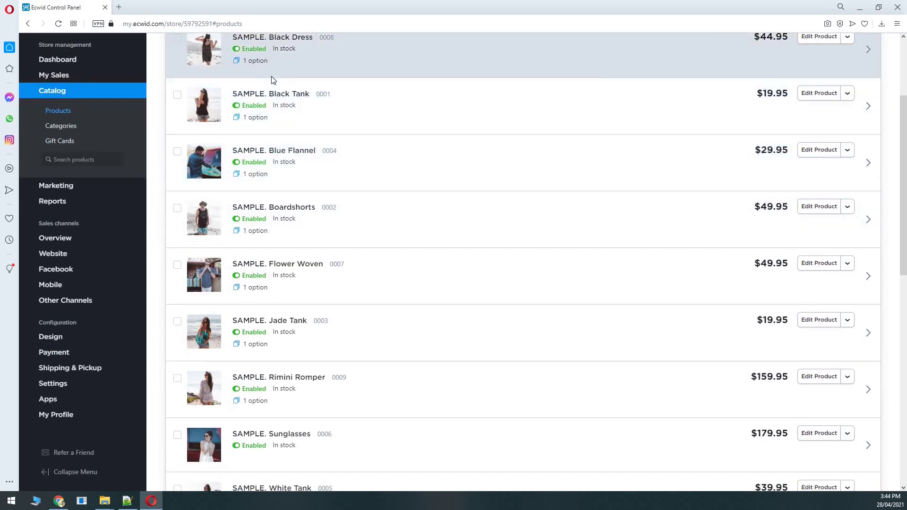
{"action": "scroll", "coordinate": [296, 277], "scroll_direction": "down", "scroll_amount": 3}
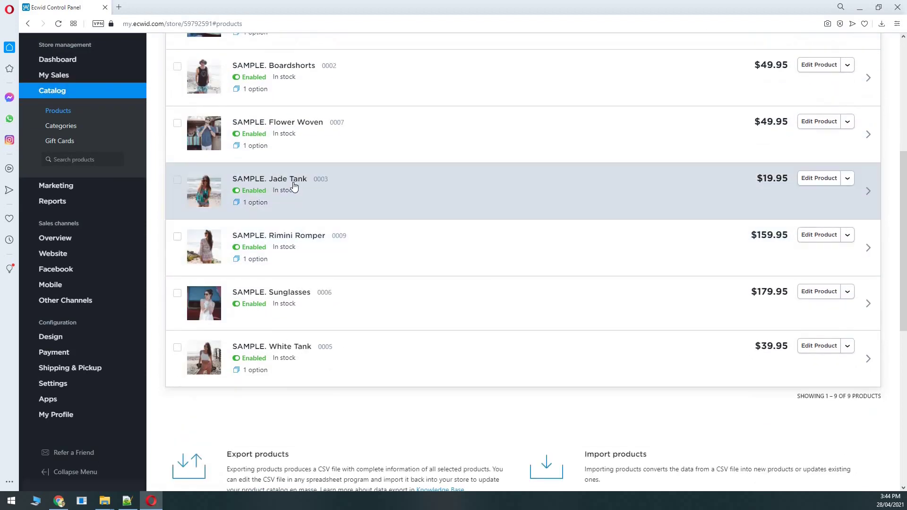
{"action": "scroll", "coordinate": [289, 194], "scroll_direction": "up", "scroll_amount": 6}
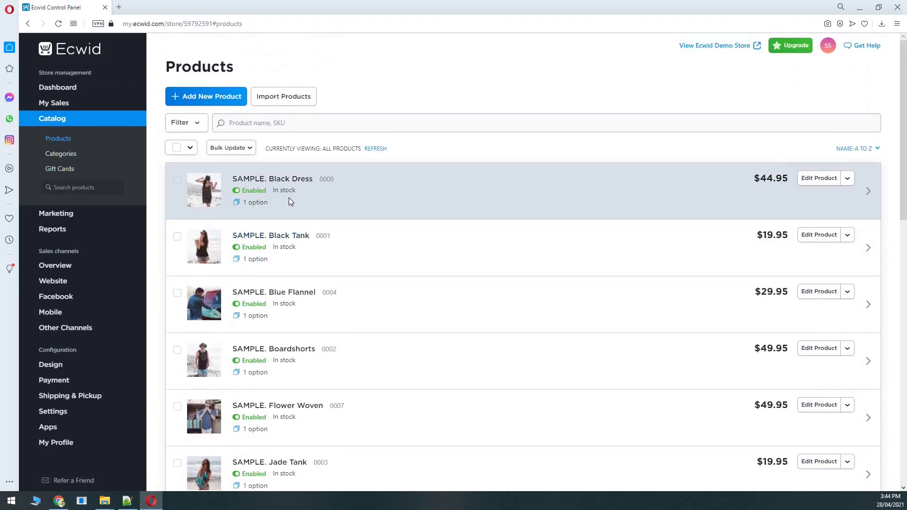
- Delete the Black Dress and Black Tank sample products together with a bulk update and look over the remaining products
{"action": "left_click", "coordinate": [177, 181]}
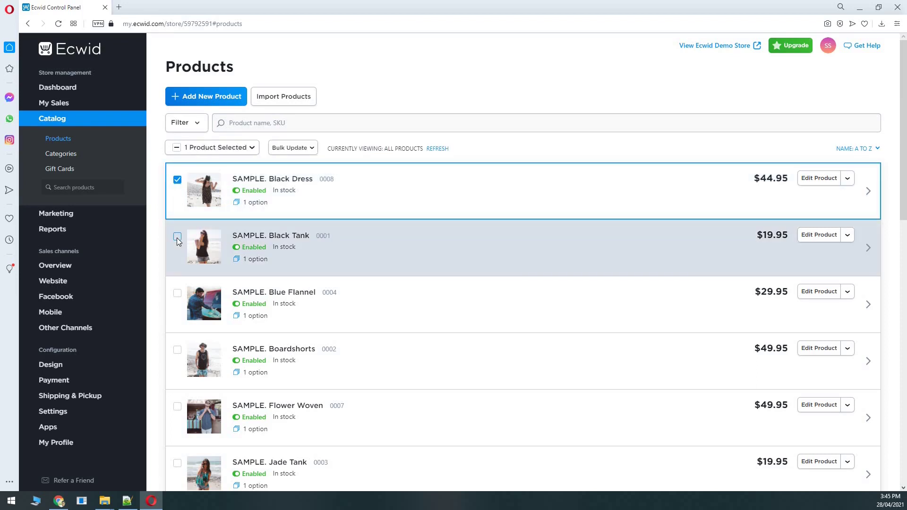
{"action": "left_click", "coordinate": [177, 238]}
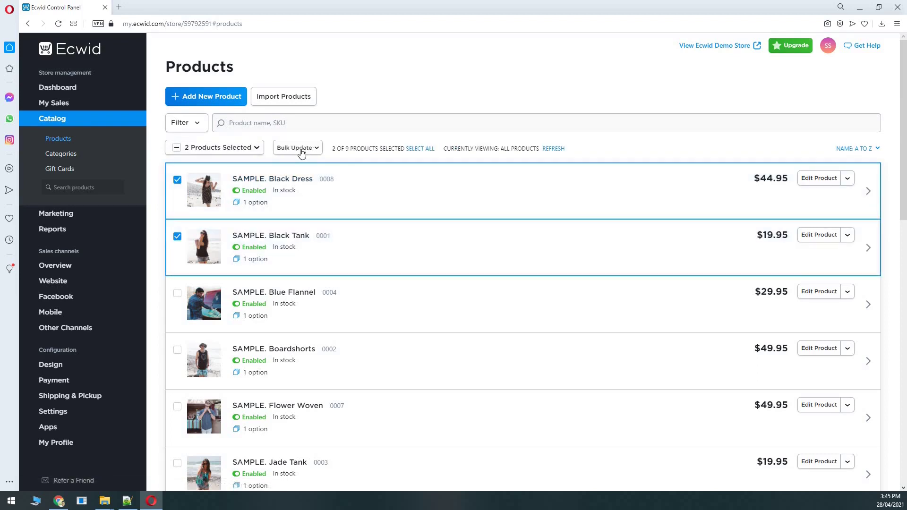
{"action": "left_click", "coordinate": [298, 148]}
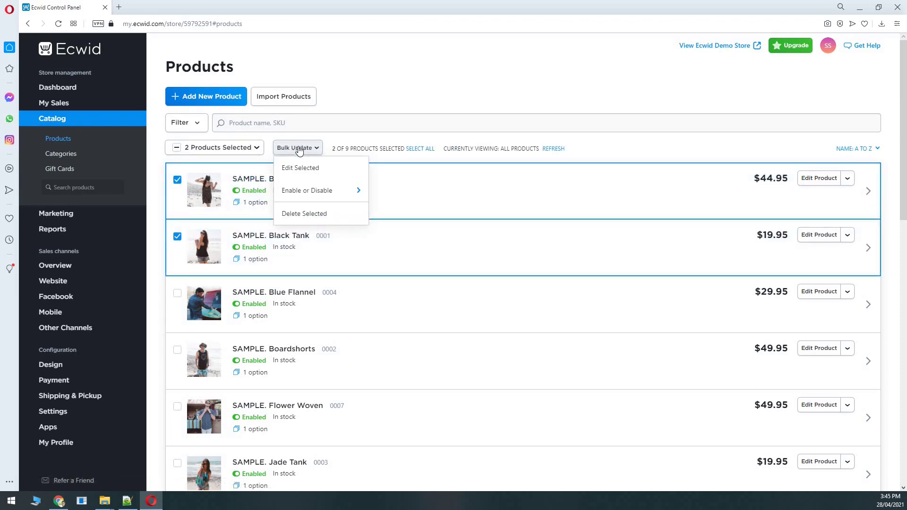
{"action": "left_click", "coordinate": [314, 215]}
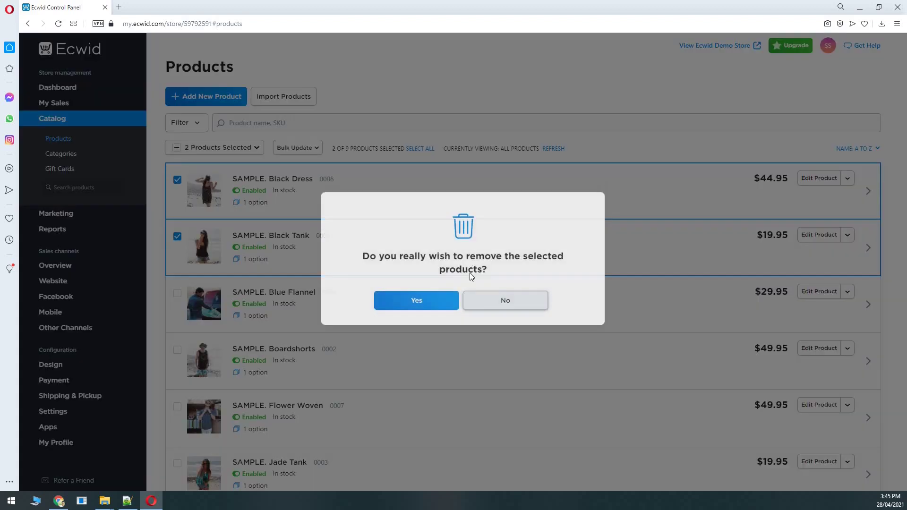
{"action": "left_click", "coordinate": [410, 306]}
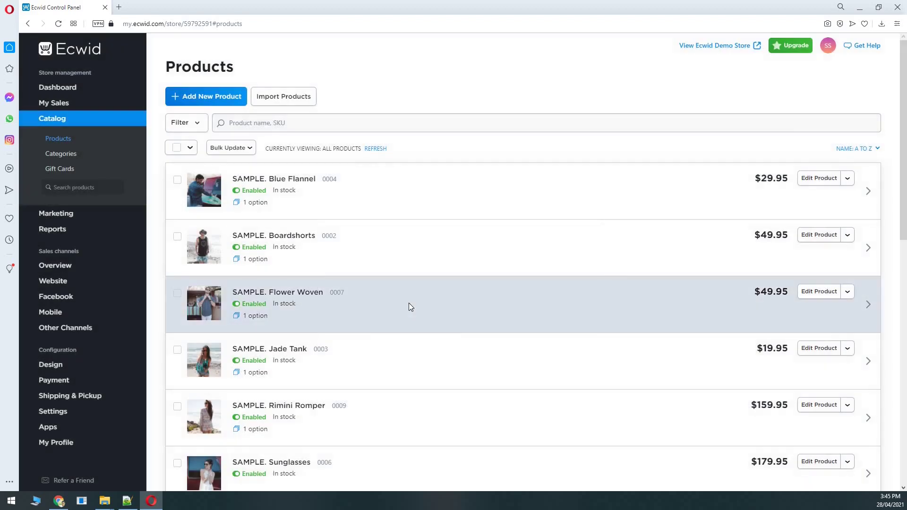
{"action": "scroll", "coordinate": [349, 265], "scroll_direction": "down", "scroll_amount": 5}
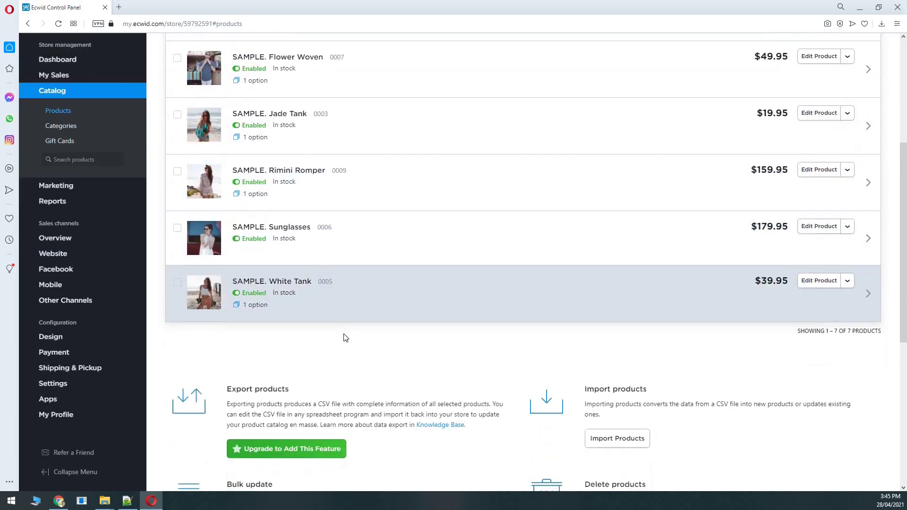
{"action": "scroll", "coordinate": [344, 333], "scroll_direction": "up", "scroll_amount": 5}
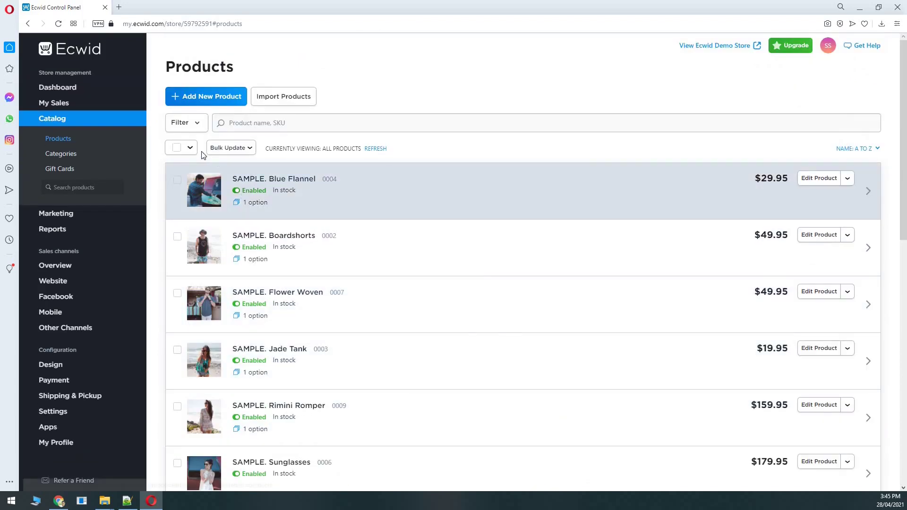
- Try removing the first image of the Blue Flannel product and leave its edit page without saving
{"action": "left_click", "coordinate": [813, 182]}
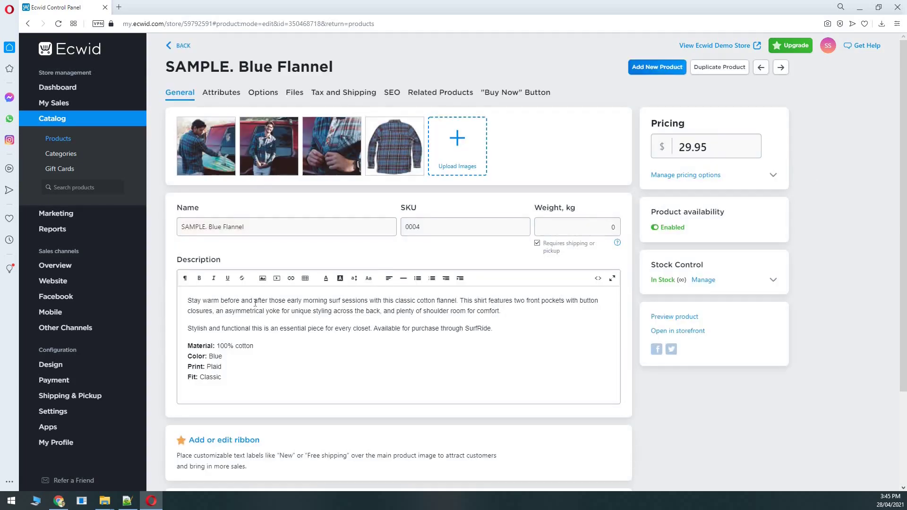
{"action": "left_click", "coordinate": [227, 127]}
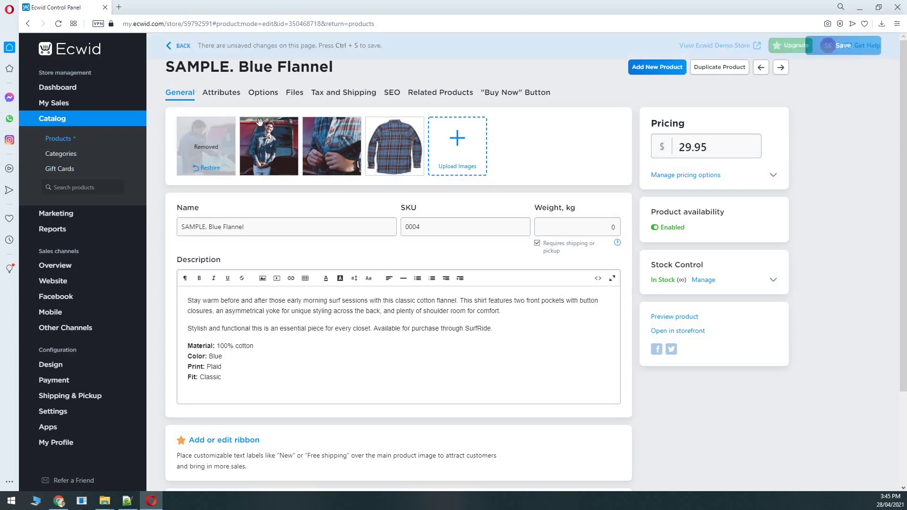
{"action": "left_click_drag", "start_coordinate": [257, 226], "coordinate": [180, 229]}
{"action": "left_click_drag", "start_coordinate": [471, 340], "coordinate": [220, 300]}
{"action": "scroll", "coordinate": [466, 278], "scroll_direction": "down", "scroll_amount": 3}
{"action": "scroll", "coordinate": [273, 146], "scroll_direction": "up", "scroll_amount": 3}
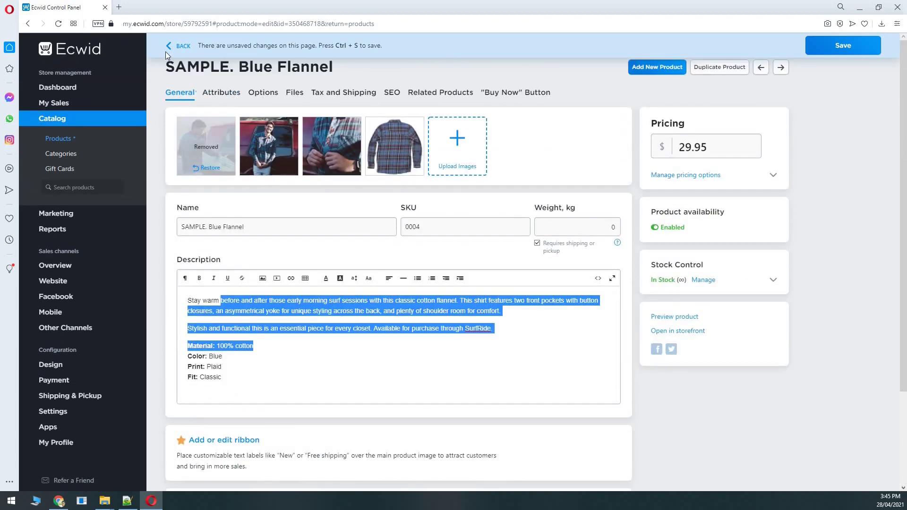
{"action": "left_click", "coordinate": [170, 46]}
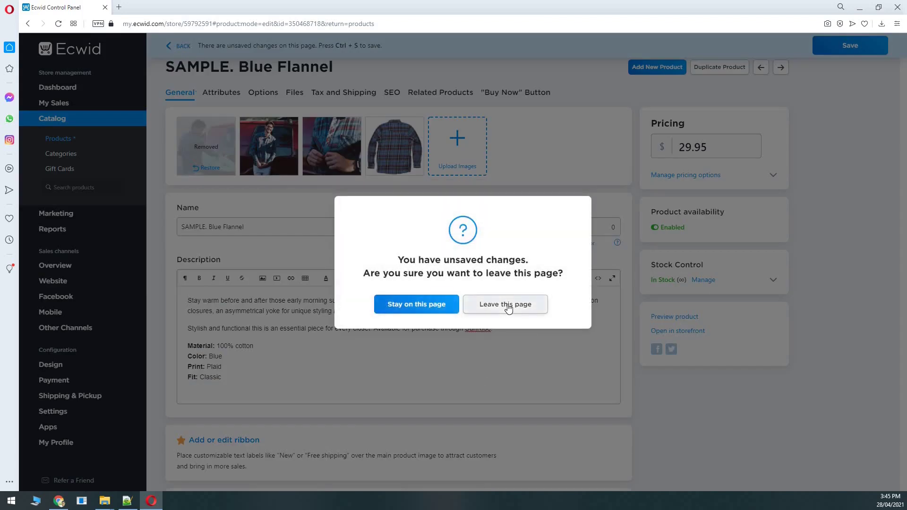
{"action": "left_click", "coordinate": [505, 305]}
- Examine the CSV import options for products and leave without importing anything
{"action": "scroll", "coordinate": [298, 279], "scroll_direction": "up", "scroll_amount": 3}
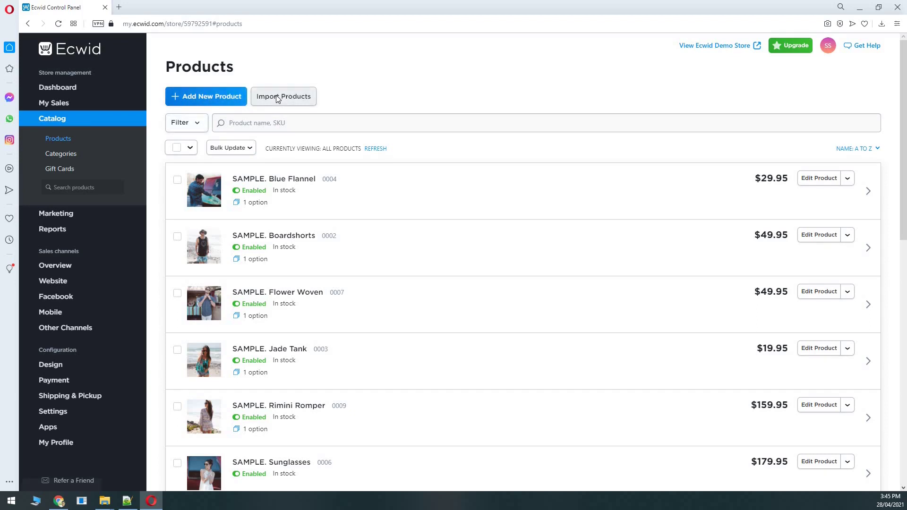
{"action": "left_click", "coordinate": [304, 97]}
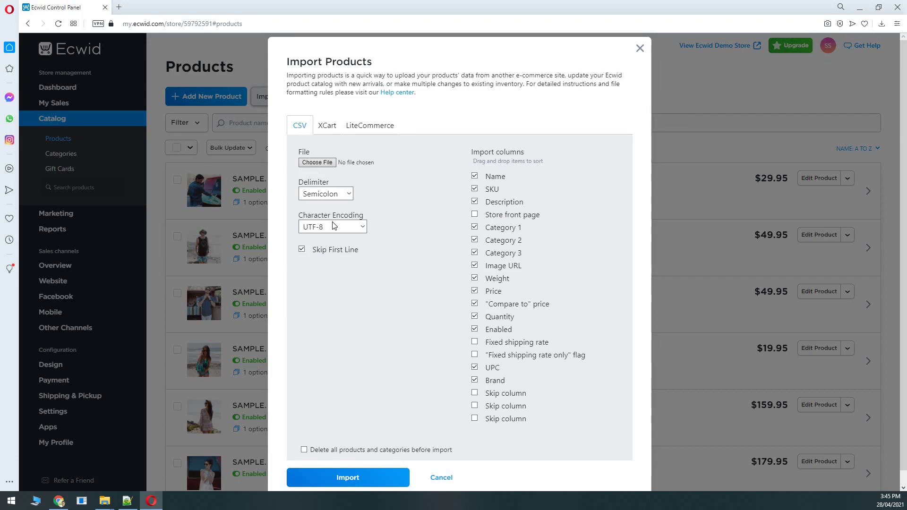
{"action": "left_click", "coordinate": [439, 478]}
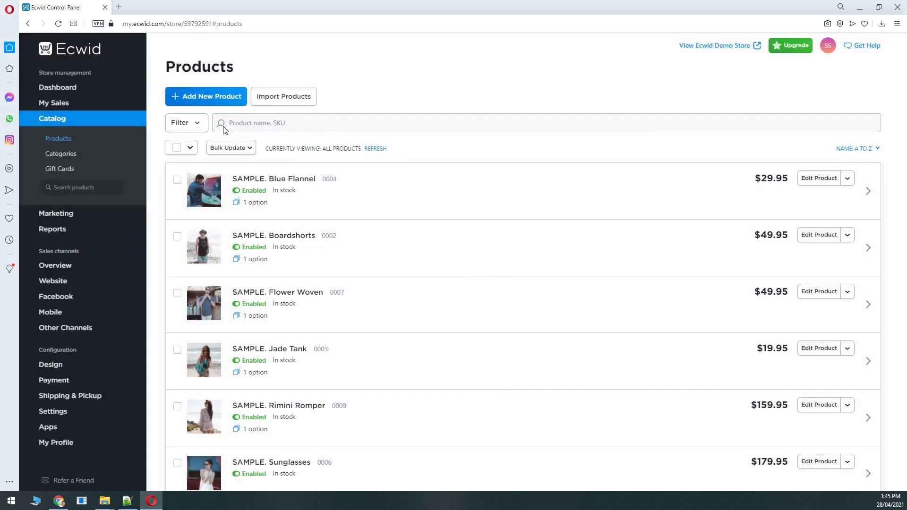
- Start a new product and look over its name, SKU, weight and description fields
{"action": "left_click", "coordinate": [206, 96]}
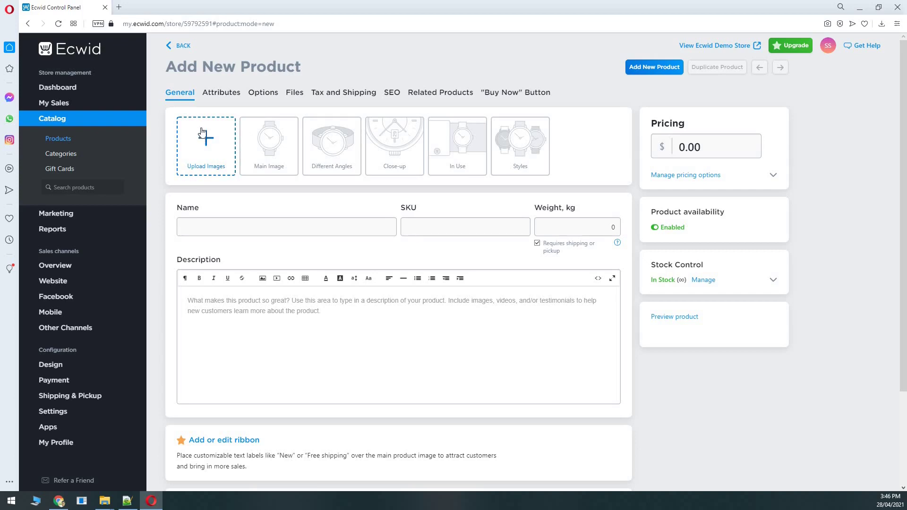
{"action": "left_click", "coordinate": [233, 225]}
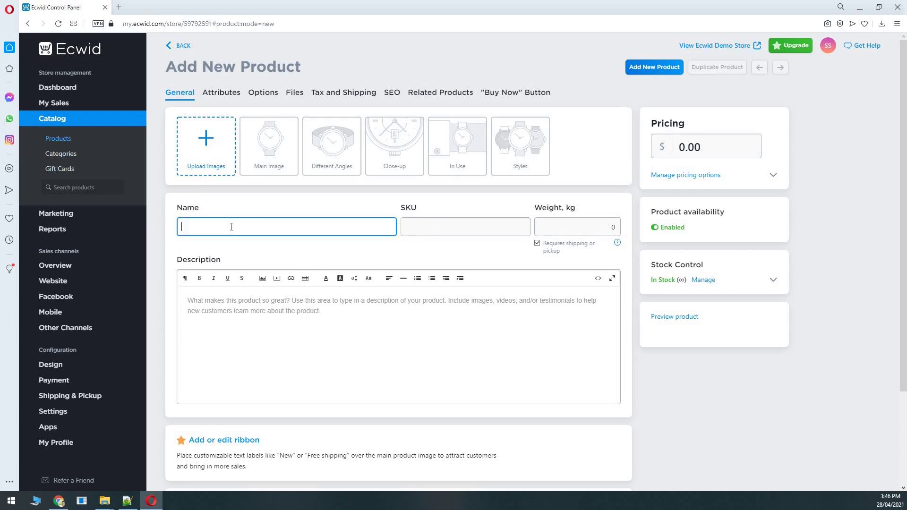
{"action": "left_click", "coordinate": [400, 222]}
{"action": "left_click", "coordinate": [566, 230]}
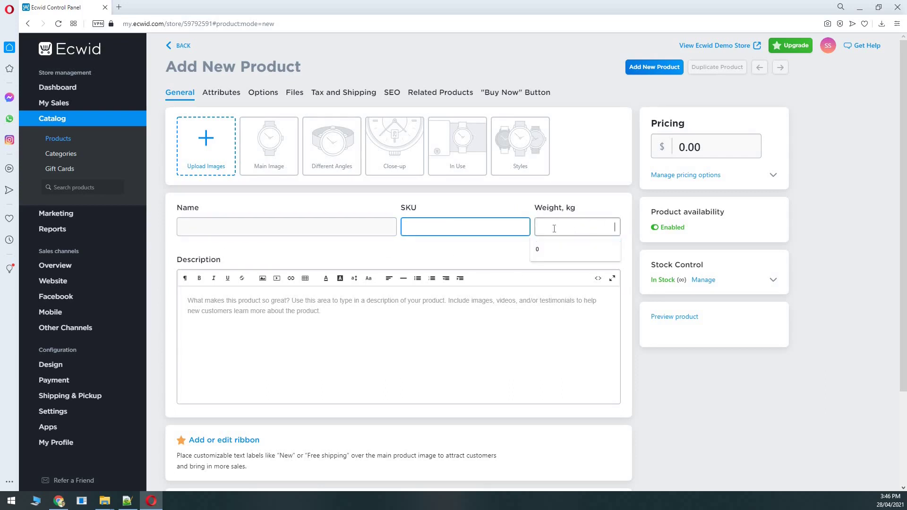
{"action": "left_click", "coordinate": [257, 311]}
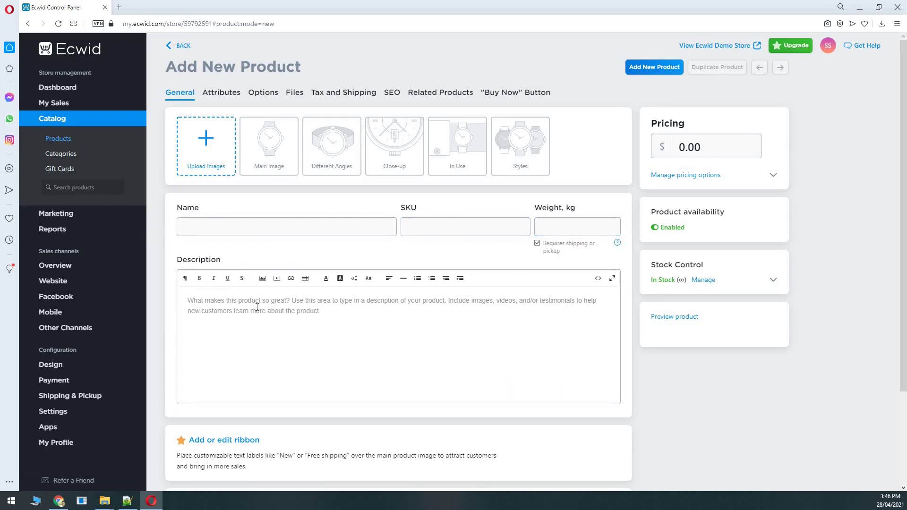
- Upload all four women's T-shirt images from the Demo folder and order them as model photo, blue, black, red
{"action": "left_click", "coordinate": [205, 140]}
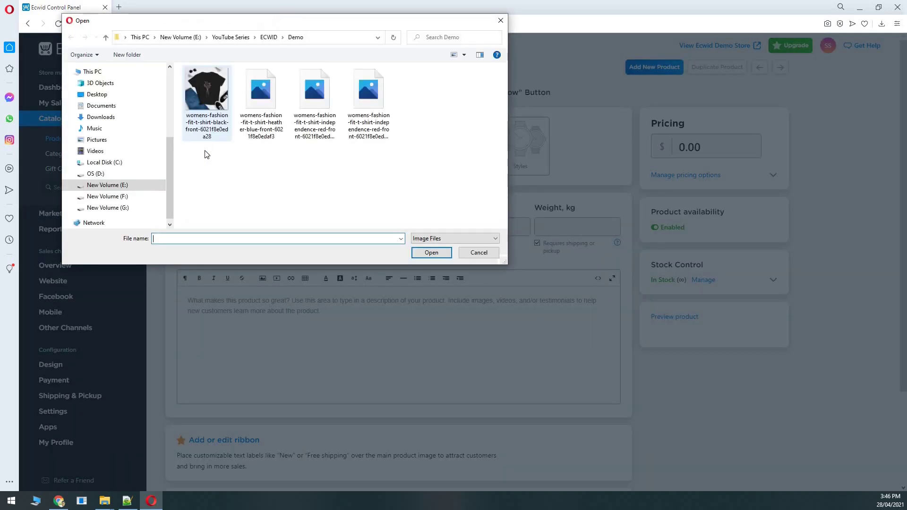
{"action": "left_click", "coordinate": [205, 90]}
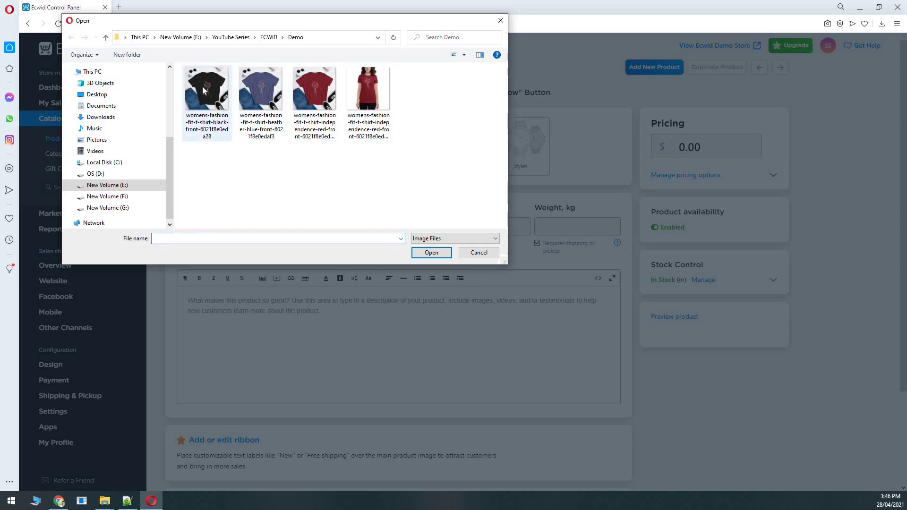
{"action": "left_click", "coordinate": [387, 99], "text": "shift"}
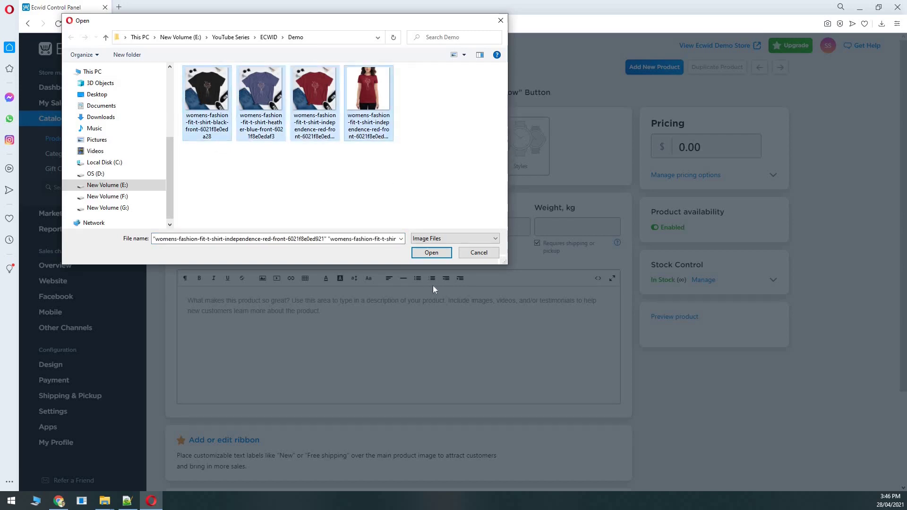
{"action": "left_click", "coordinate": [432, 253]}
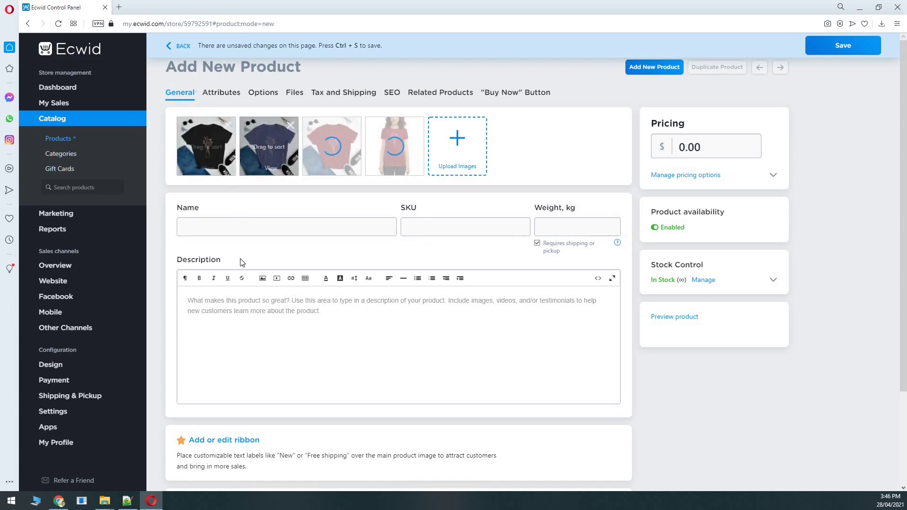
{"action": "left_click_drag", "start_coordinate": [215, 142], "coordinate": [271, 139]}
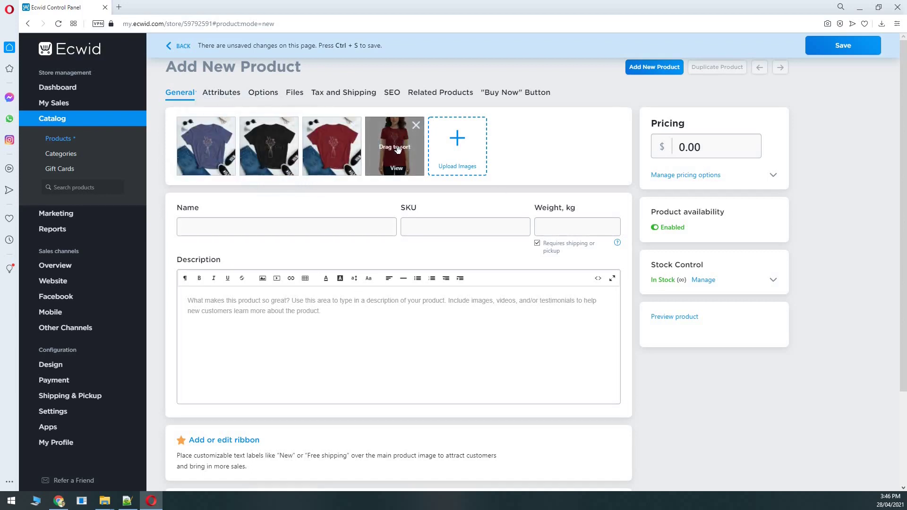
{"action": "left_click_drag", "start_coordinate": [335, 113], "coordinate": [203, 137]}
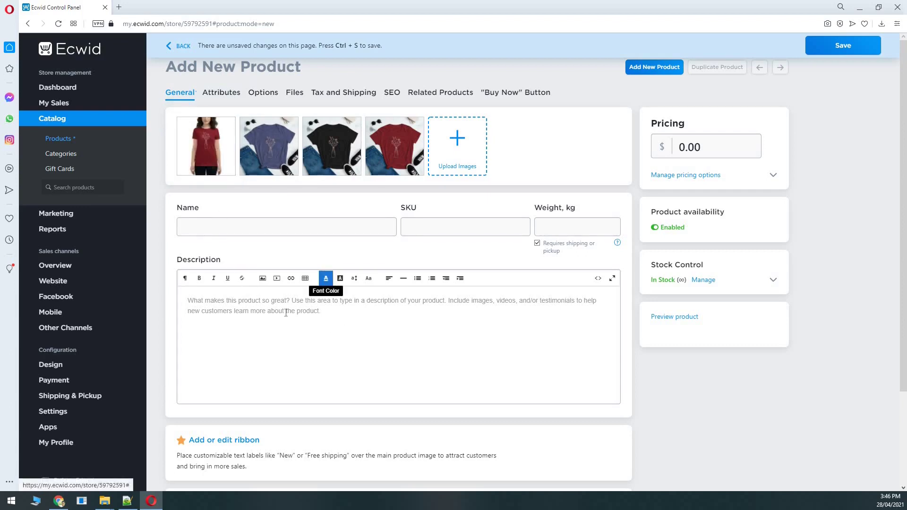
- Name the new product "Floral Tee For Women" with SKU ABC123 and a weight of 0.25 kg
{"action": "left_click", "coordinate": [231, 227]}
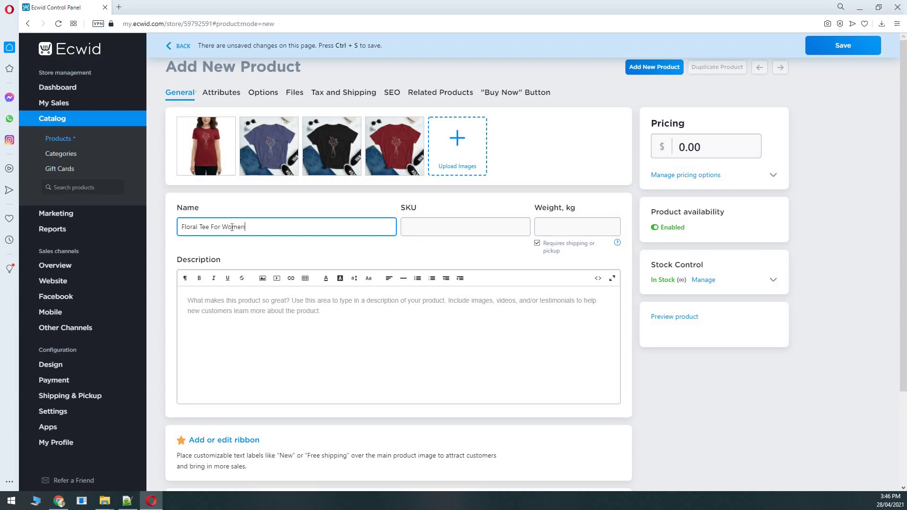
{"action": "key", "text": "Tab"}
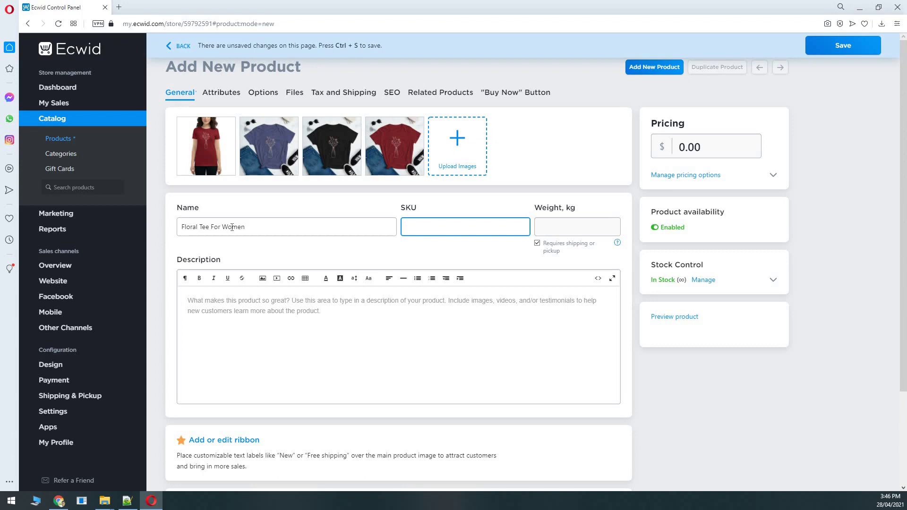
{"action": "type", "text": "ABC123"}
{"action": "key", "text": "Tab"}
{"action": "type", "text": "0"}
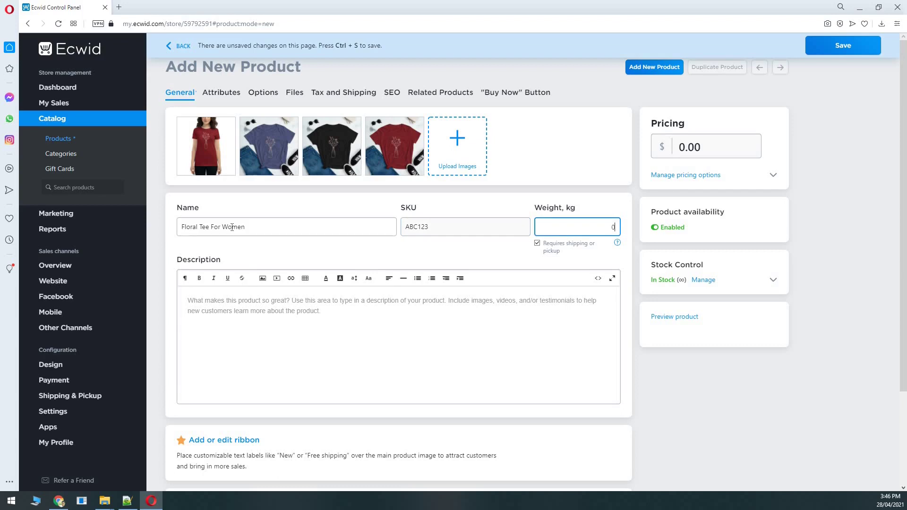
{"action": "type", "text": ".25"}
{"action": "left_click", "coordinate": [164, 261]}
- Enter the product description "This is a cotton t-shirt for women in a lovely floral print."
{"action": "left_click", "coordinate": [229, 308]}
{"action": "type", "text": "This"}
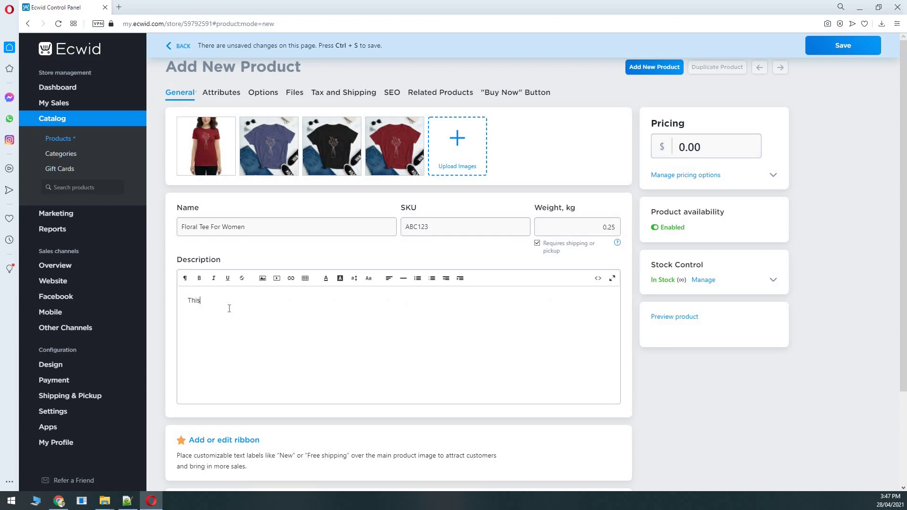
{"action": "type", "text": " is a cotton t-shirt for women in a lovely floral print."}
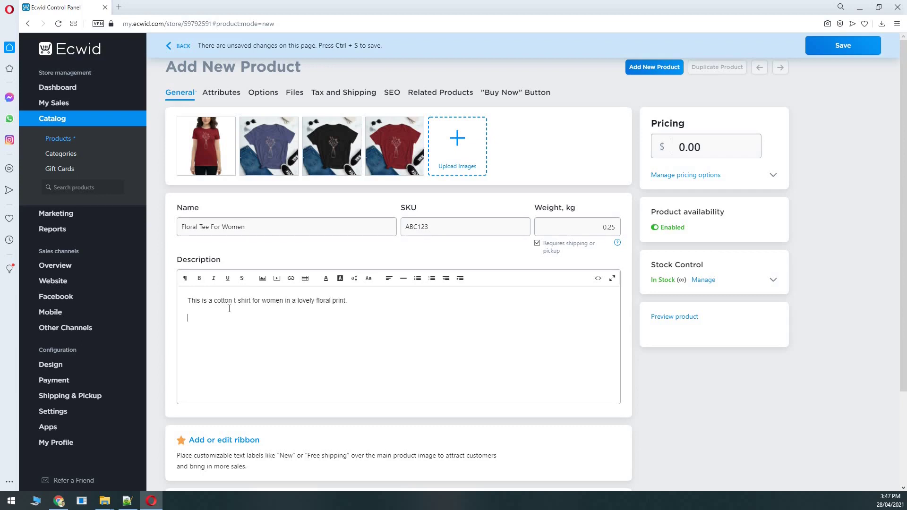
{"action": "key", "text": "Return"}
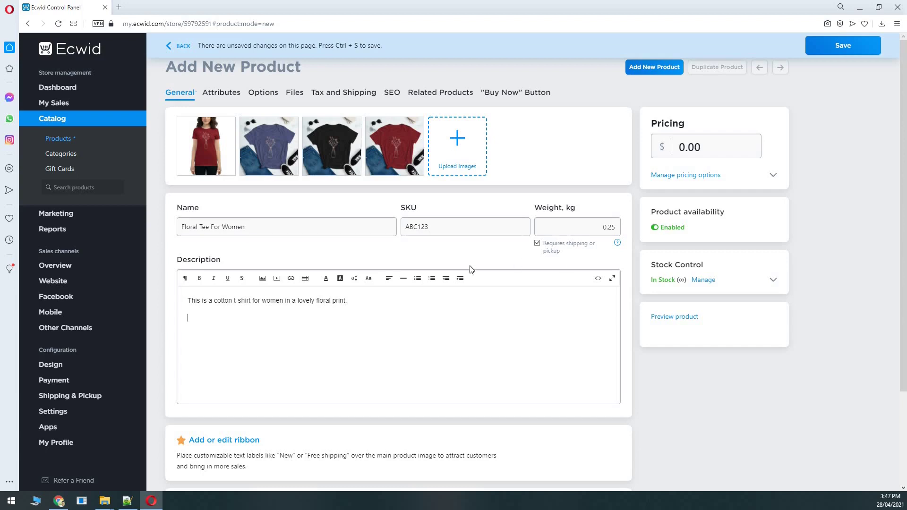
- Add a product option named "Color" with a drop-down list as its input type
{"action": "left_click", "coordinate": [263, 92]}
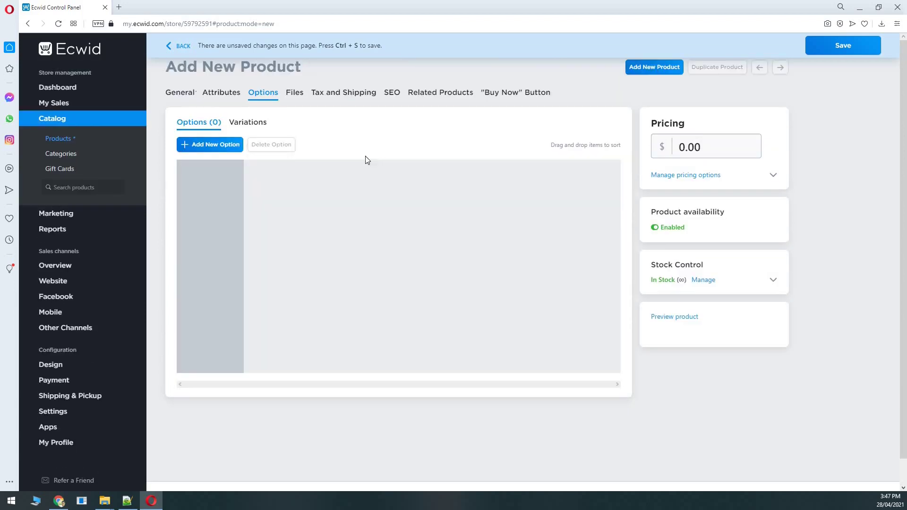
{"action": "left_click", "coordinate": [227, 147]}
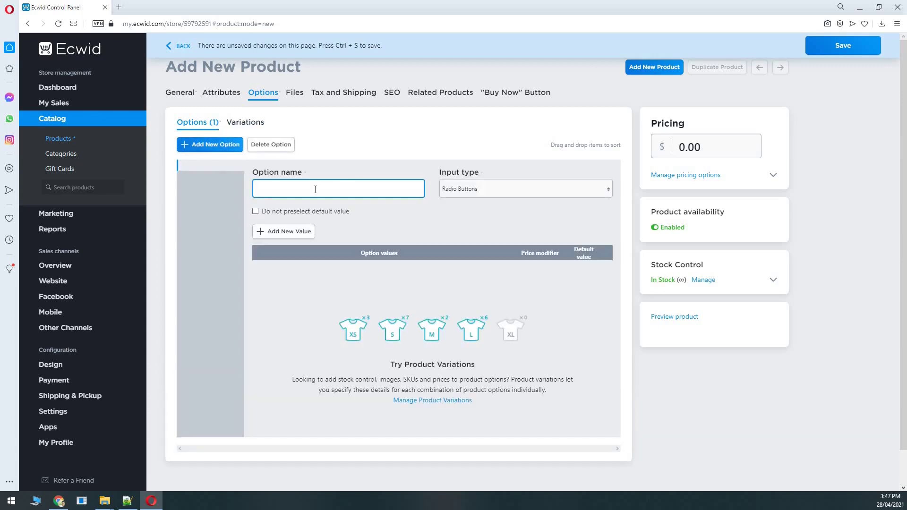
{"action": "left_click", "coordinate": [187, 101]}
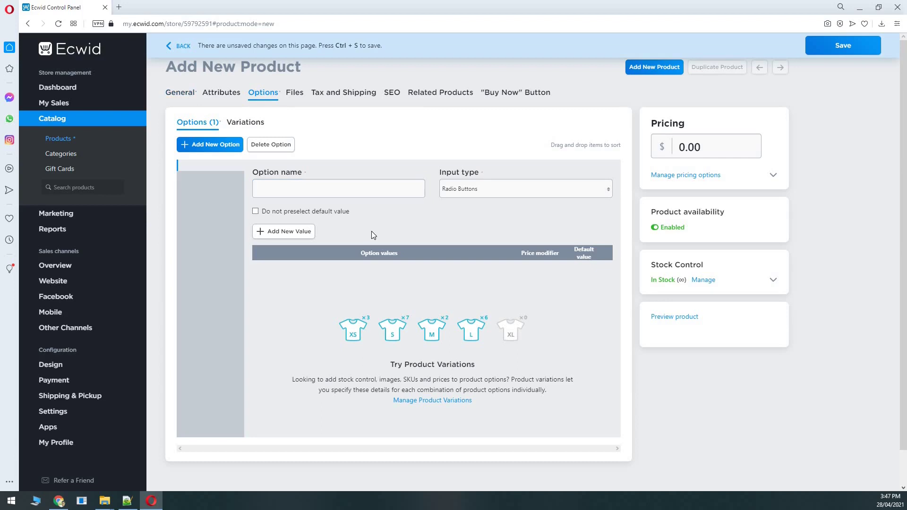
{"action": "left_click", "coordinate": [281, 187]}
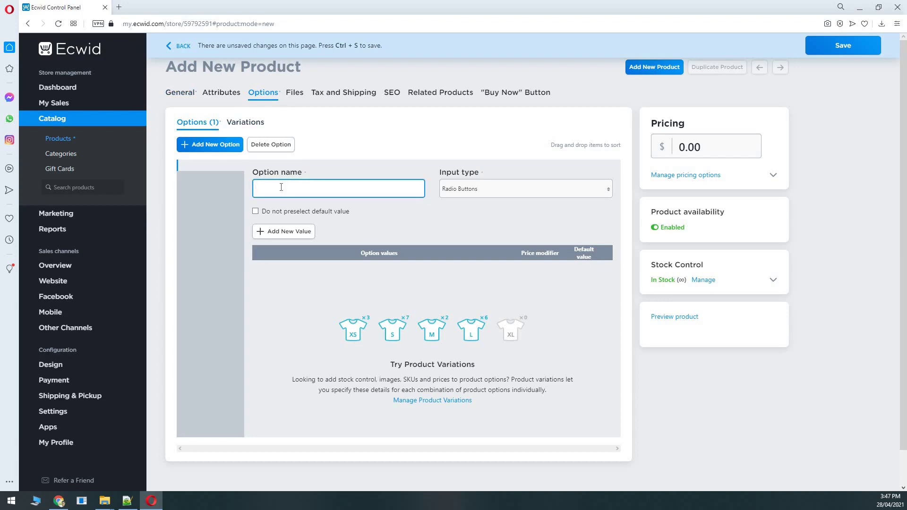
{"action": "type", "text": "Color"}
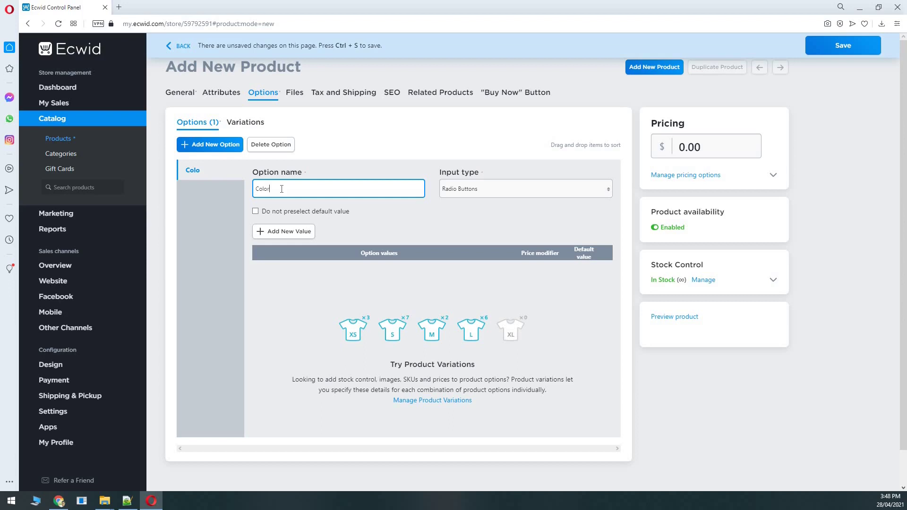
{"action": "key", "text": "Return"}
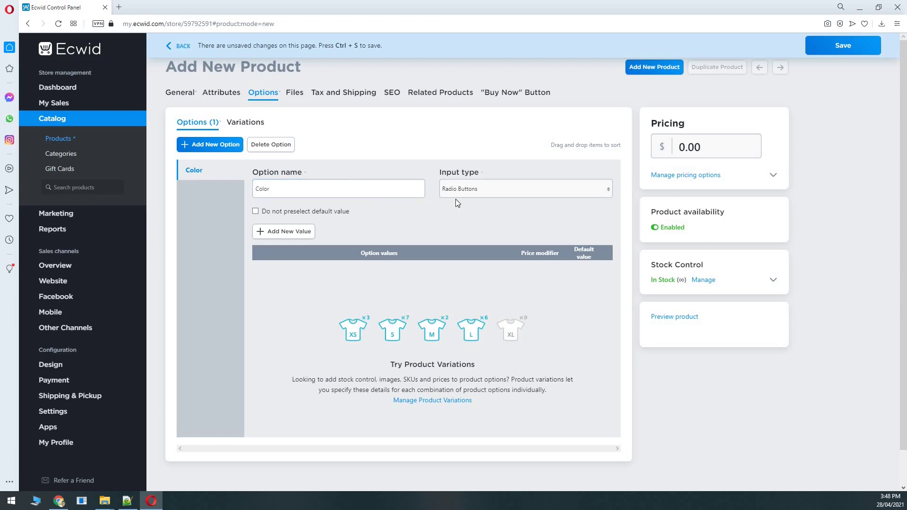
{"action": "left_click", "coordinate": [470, 194]}
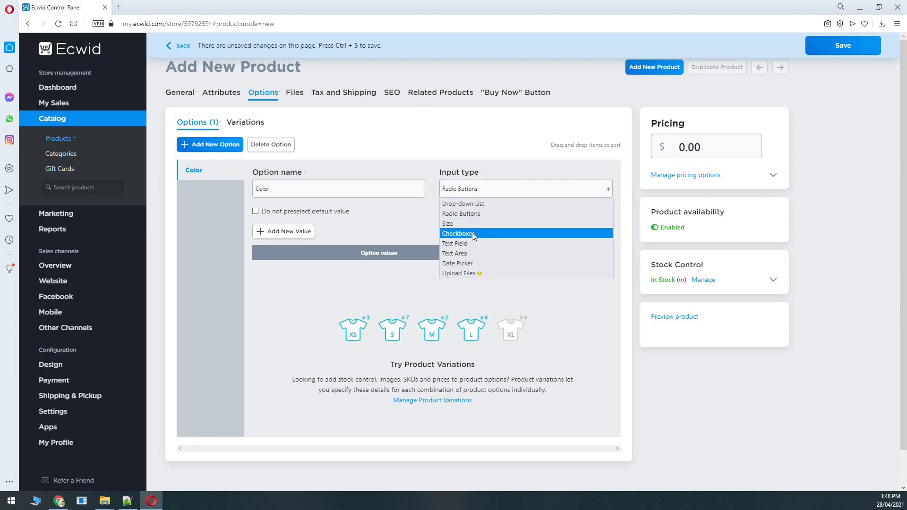
{"action": "left_click", "coordinate": [471, 206]}
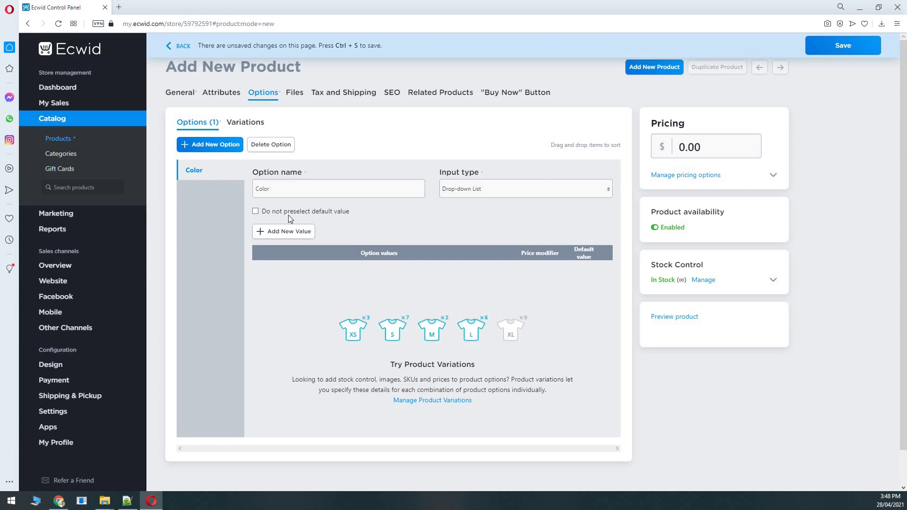
- Give the Color option the values Red, Blue and Black, in that order
{"action": "left_click", "coordinate": [288, 232]}
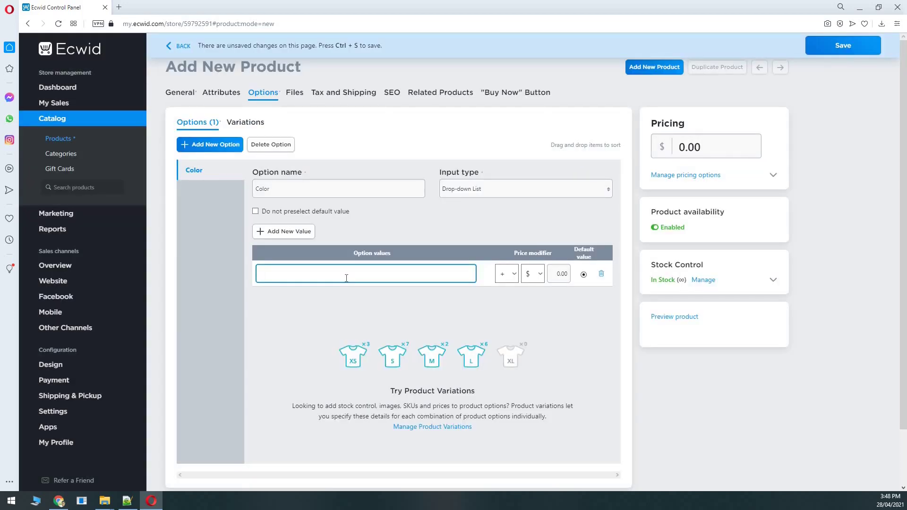
{"action": "type", "text": "Red"}
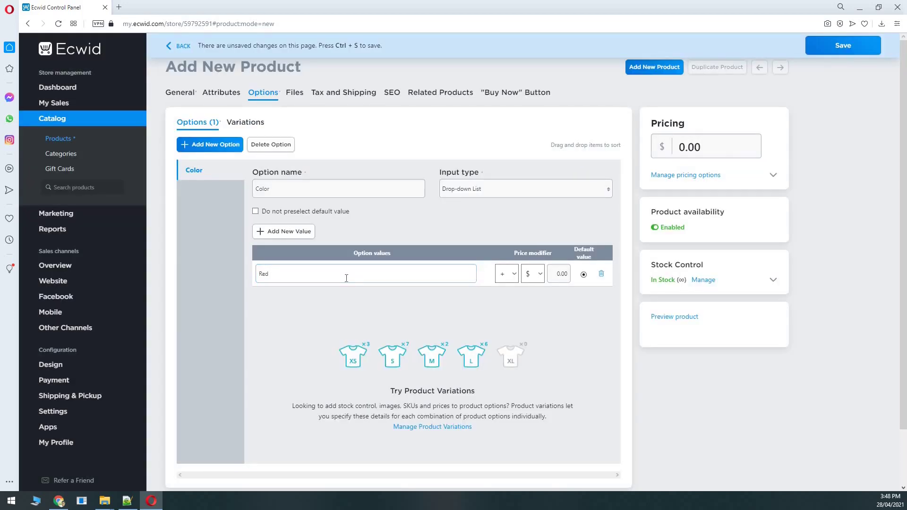
{"action": "left_click", "coordinate": [285, 232]}
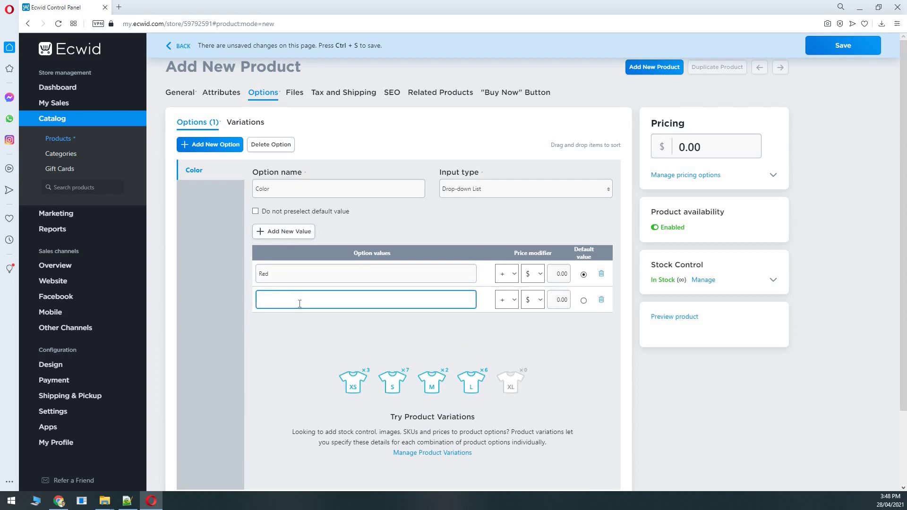
{"action": "type", "text": "Blue"}
{"action": "left_click", "coordinate": [185, 94]}
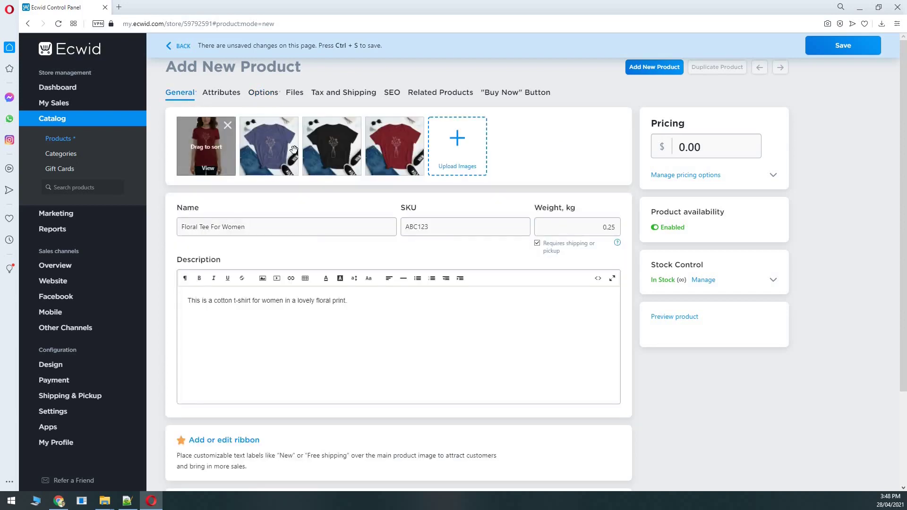
{"action": "left_click", "coordinate": [224, 93]}
{"action": "left_click", "coordinate": [259, 93]}
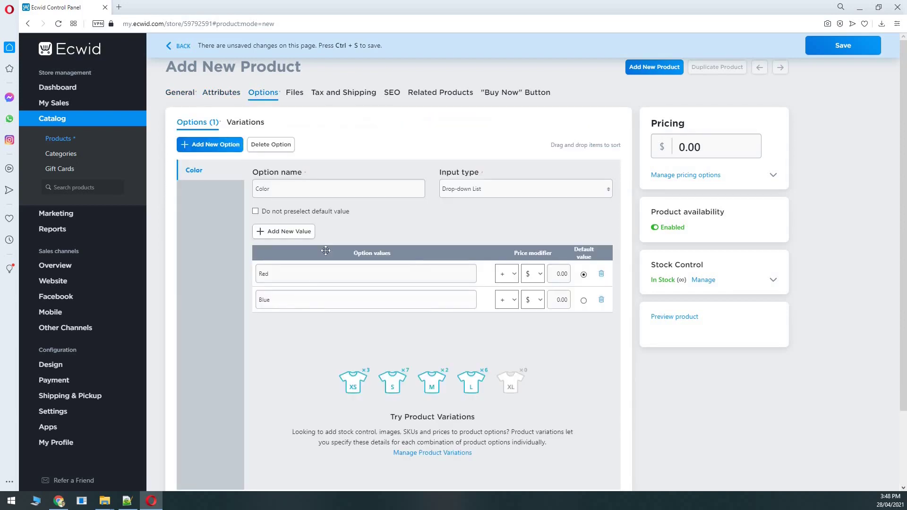
{"action": "left_click", "coordinate": [303, 232]}
{"action": "type", "text": "Black"}
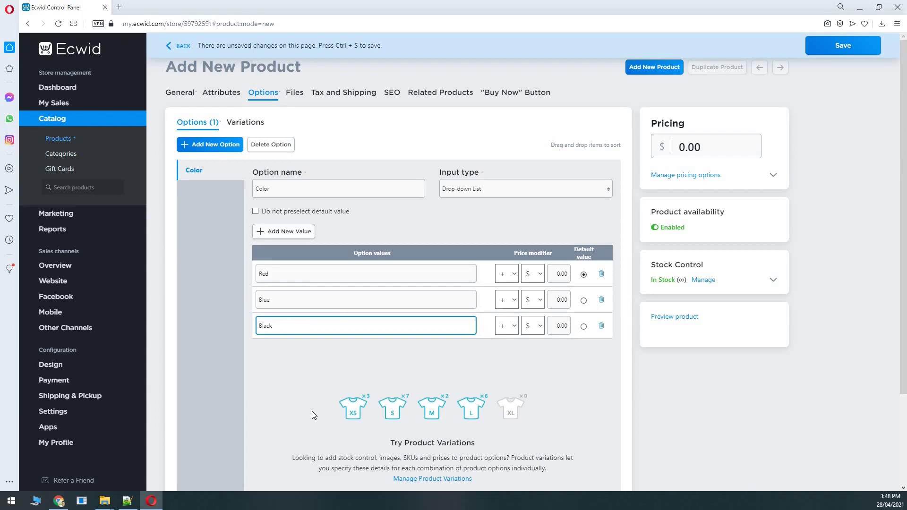
{"action": "left_click", "coordinate": [314, 416]}
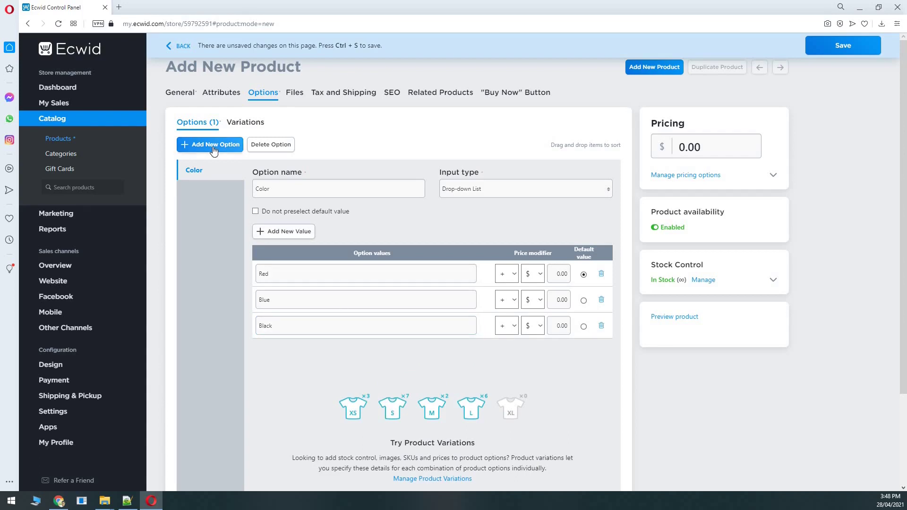
- Add a second product option named "Size" with a drop-down list as its input type
{"action": "left_click", "coordinate": [213, 148]}
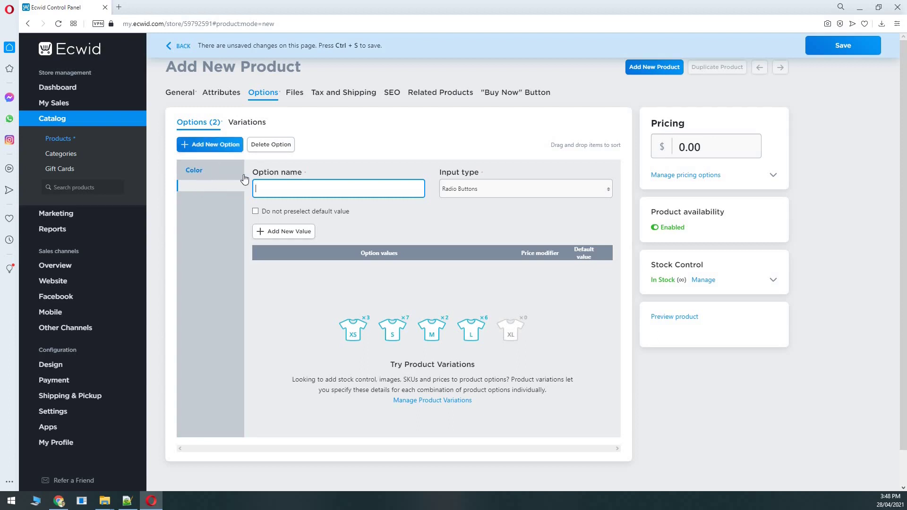
{"action": "type", "text": "Size"}
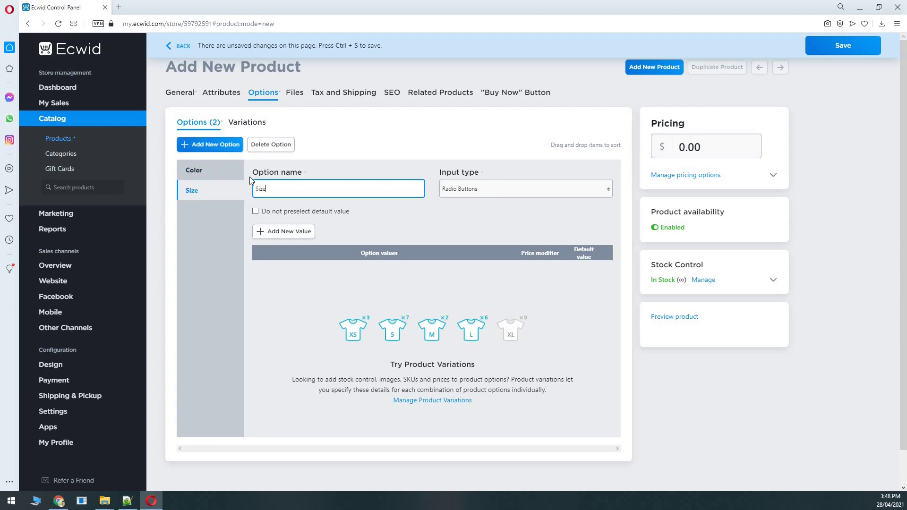
{"action": "left_click", "coordinate": [455, 208]}
{"action": "left_click", "coordinate": [473, 196]}
{"action": "left_click", "coordinate": [476, 206]}
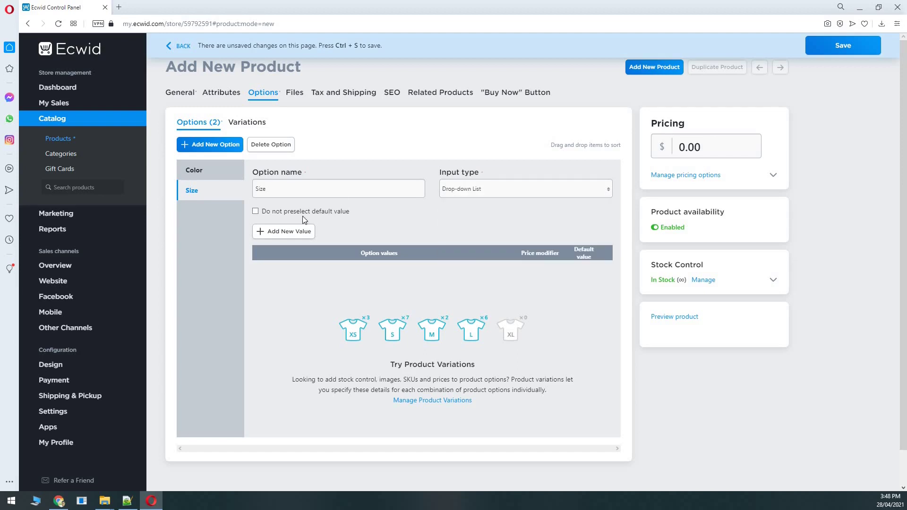
- Give the Size option the values Small, Medium and Large, in that order
{"action": "left_click", "coordinate": [279, 231]}
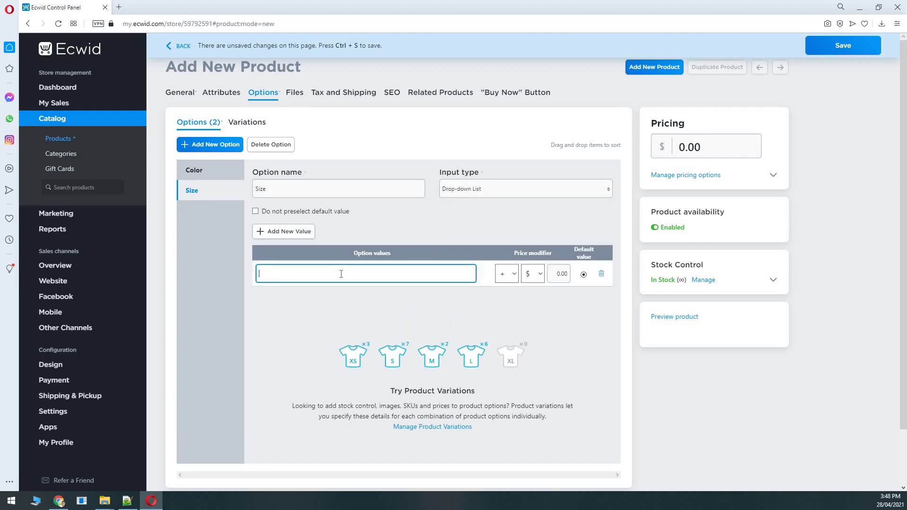
{"action": "type", "text": "Small"}
{"action": "key", "text": "Return"}
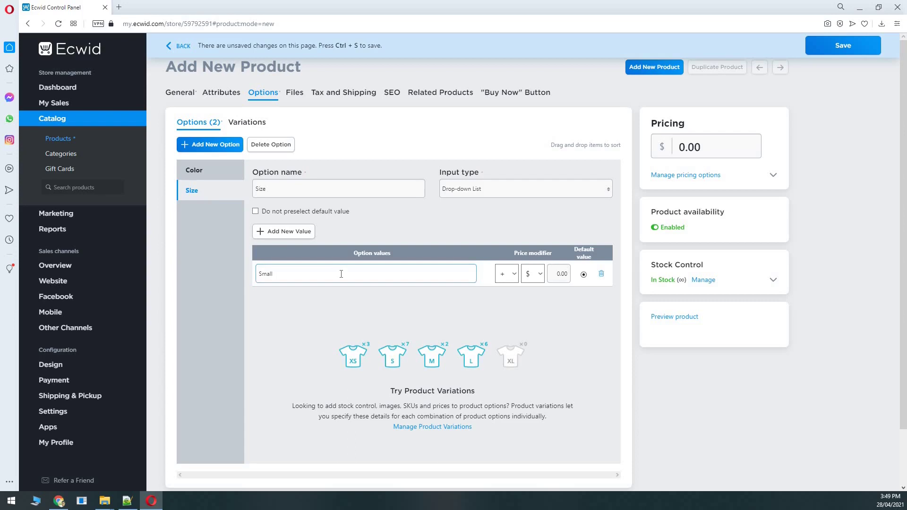
{"action": "left_click", "coordinate": [276, 233]}
{"action": "type", "text": "Mediau"}
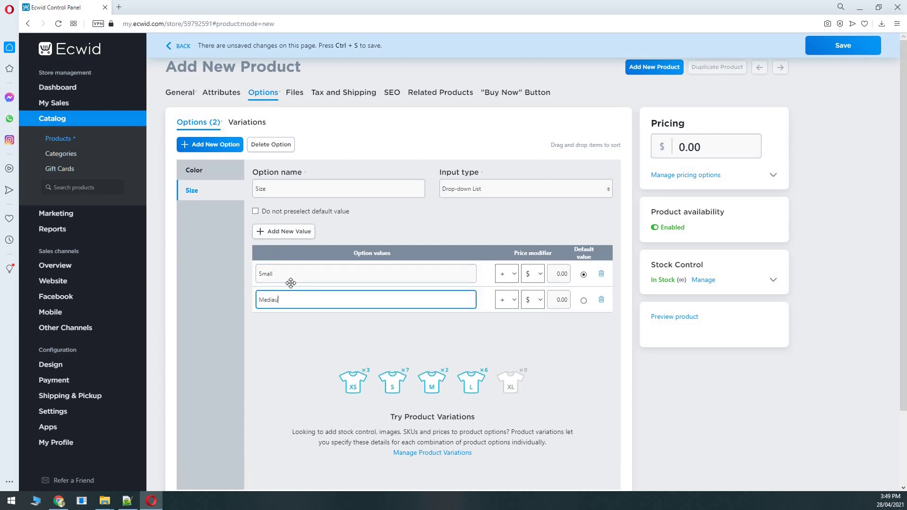
{"action": "left_click", "coordinate": [290, 233]}
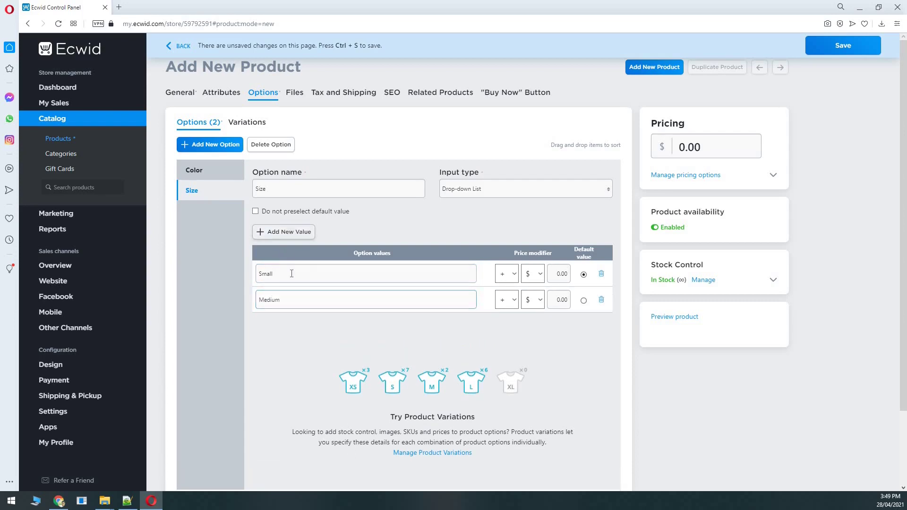
{"action": "type", "text": "Large"}
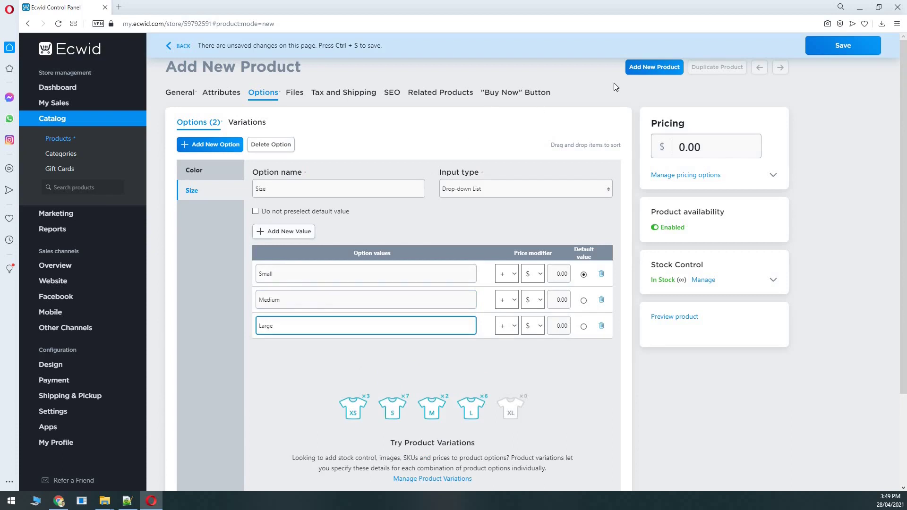
- Examine the new product's digital files, tax and shipping, SEO and related products settings
{"action": "left_click", "coordinate": [294, 94]}
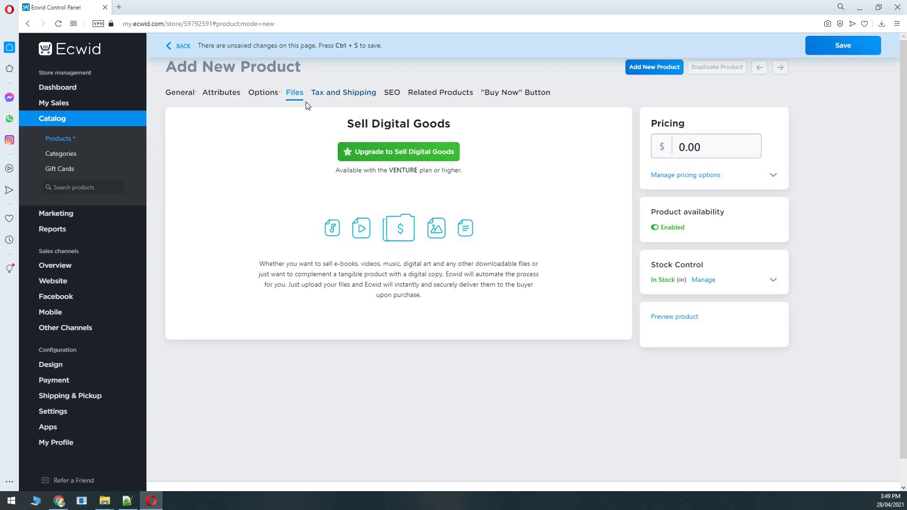
{"action": "left_click", "coordinate": [345, 96]}
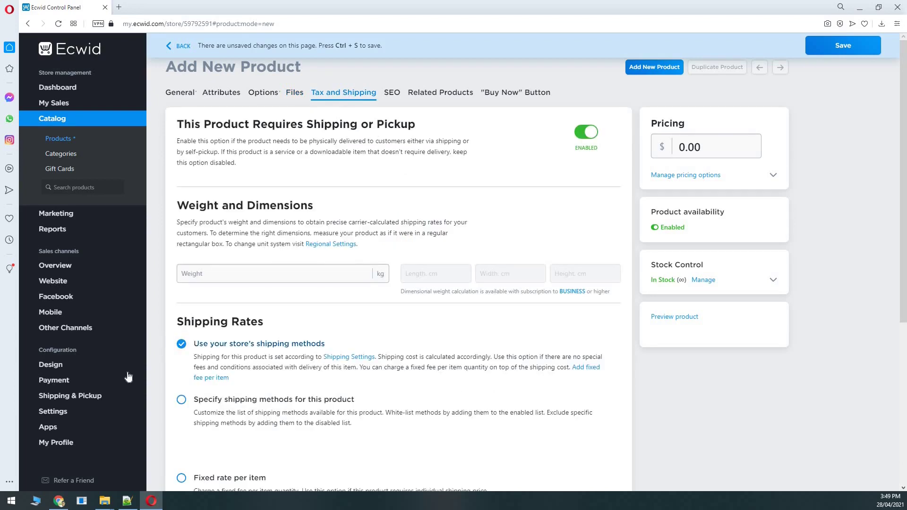
{"action": "scroll", "coordinate": [149, 382], "scroll_direction": "down", "scroll_amount": 5}
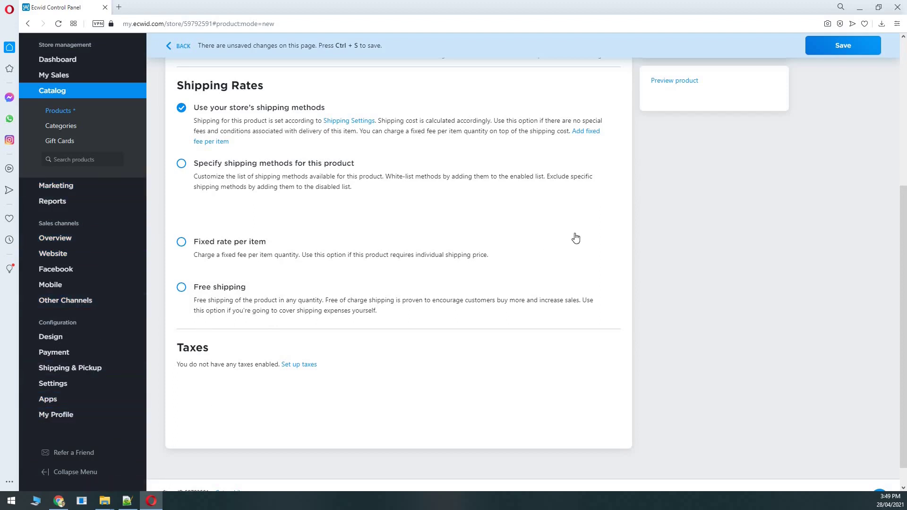
{"action": "scroll", "coordinate": [242, 232], "scroll_direction": "up", "scroll_amount": 2}
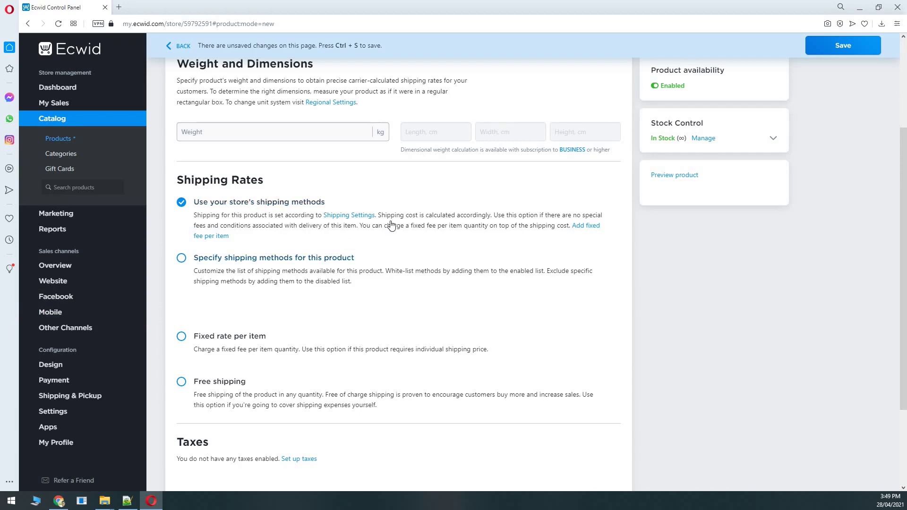
{"action": "scroll", "coordinate": [389, 222], "scroll_direction": "up", "scroll_amount": 2}
{"action": "scroll", "coordinate": [391, 151], "scroll_direction": "up", "scroll_amount": 1}
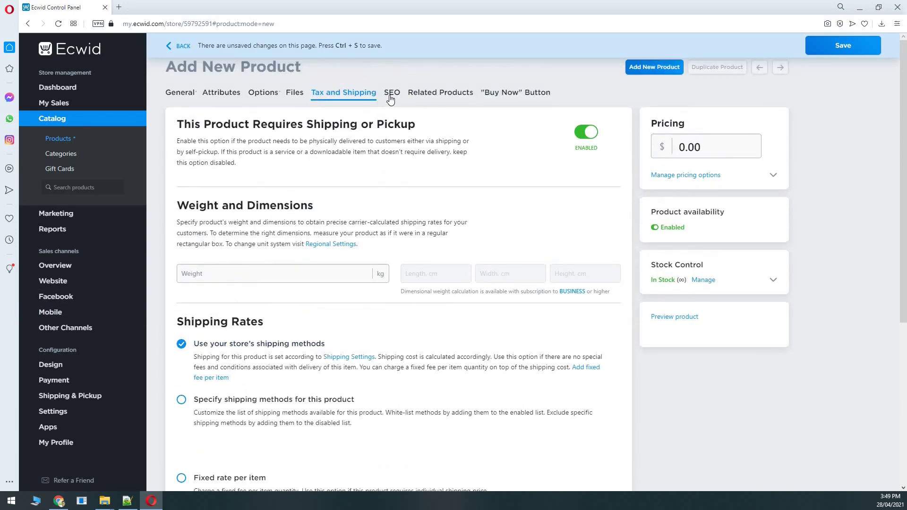
{"action": "left_click", "coordinate": [391, 94]}
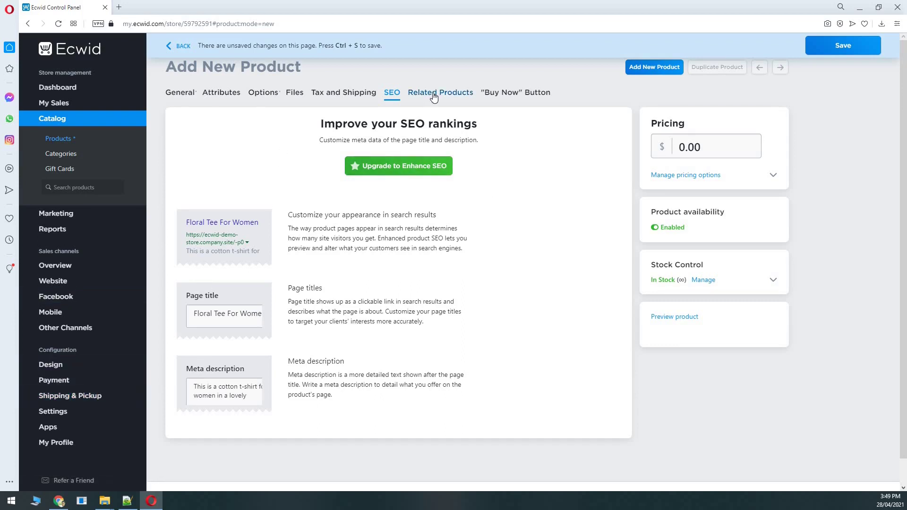
{"action": "left_click", "coordinate": [462, 98]}
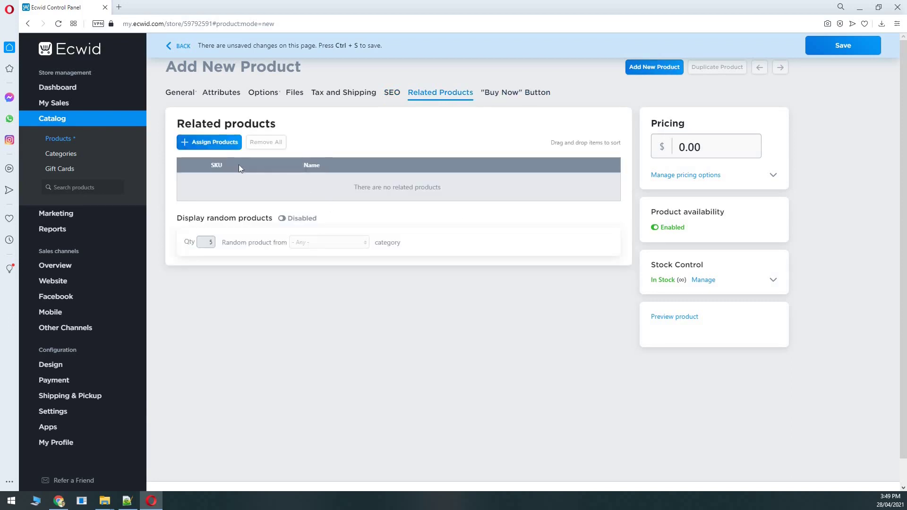
{"action": "left_click", "coordinate": [192, 95]}
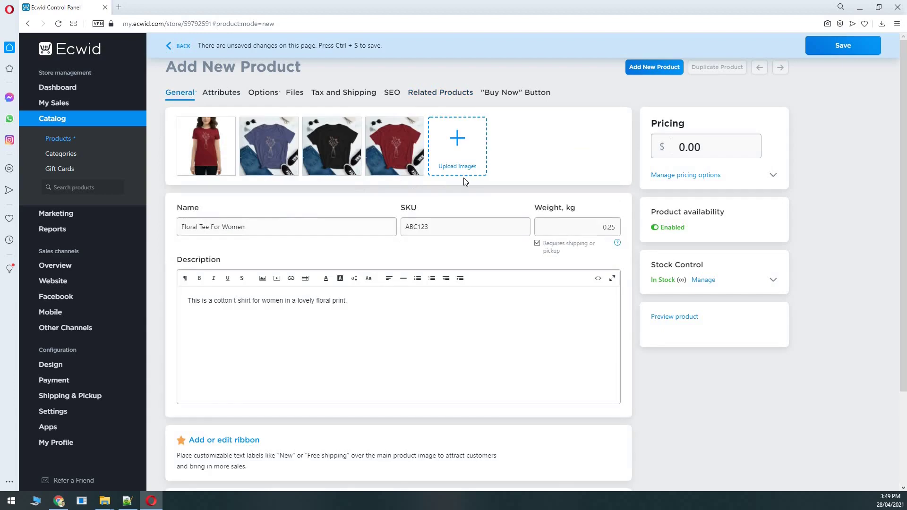
{"action": "left_click", "coordinate": [453, 95]}
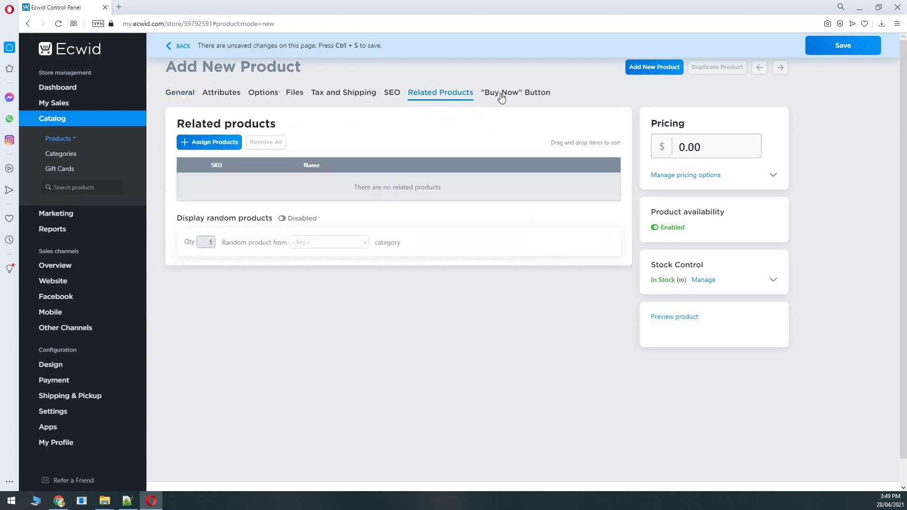
- Set the new product's price to $44.50 and save the product
{"action": "left_click", "coordinate": [530, 93]}
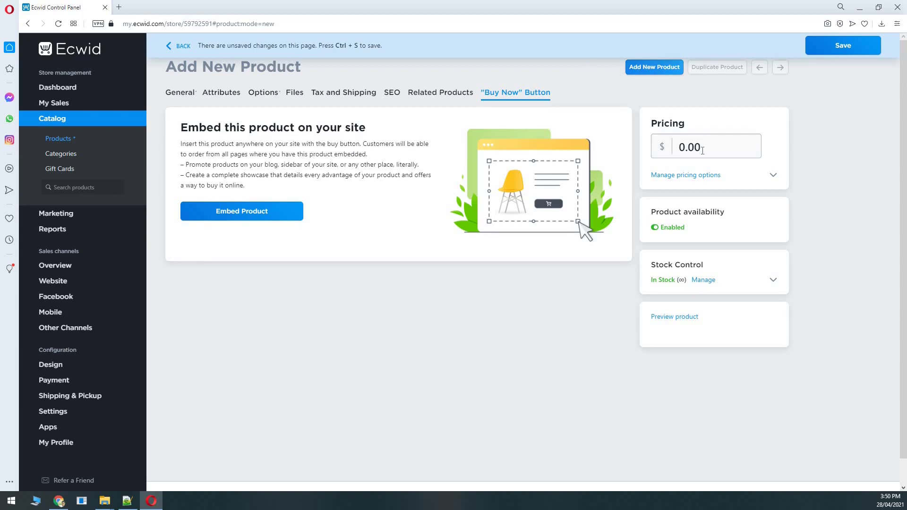
{"action": "left_click", "coordinate": [671, 151]}
{"action": "key", "text": "BackSpace"}
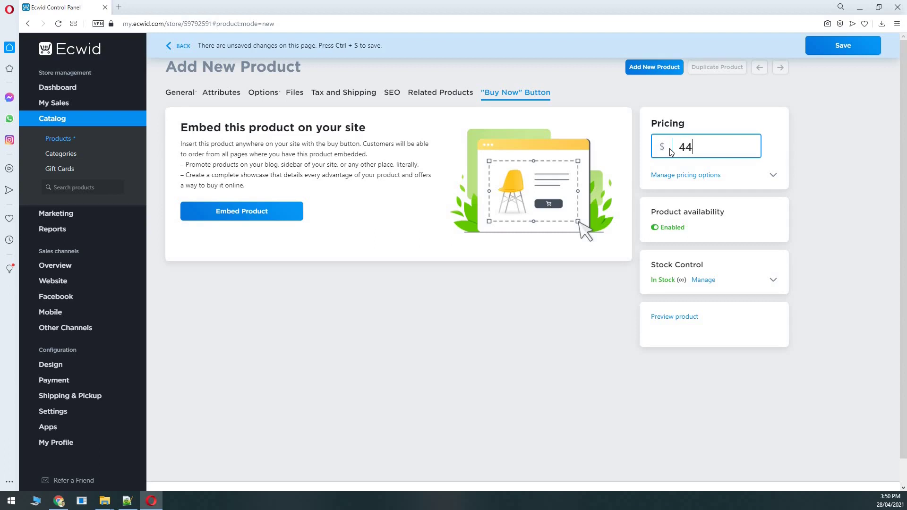
{"action": "type", "text": "44.50"}
{"action": "left_click", "coordinate": [850, 224]}
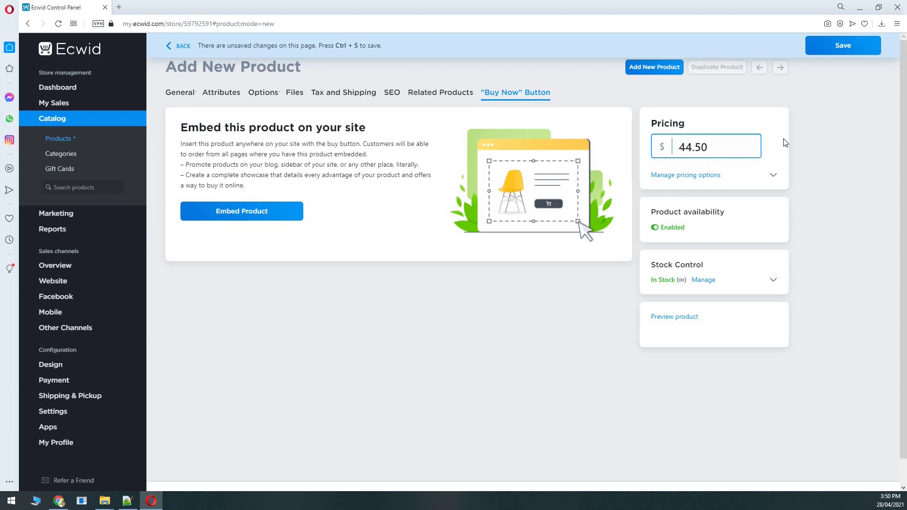
- Return to the product list, leaving the blank new product form without keeping its changes
{"action": "left_click", "coordinate": [657, 69]}
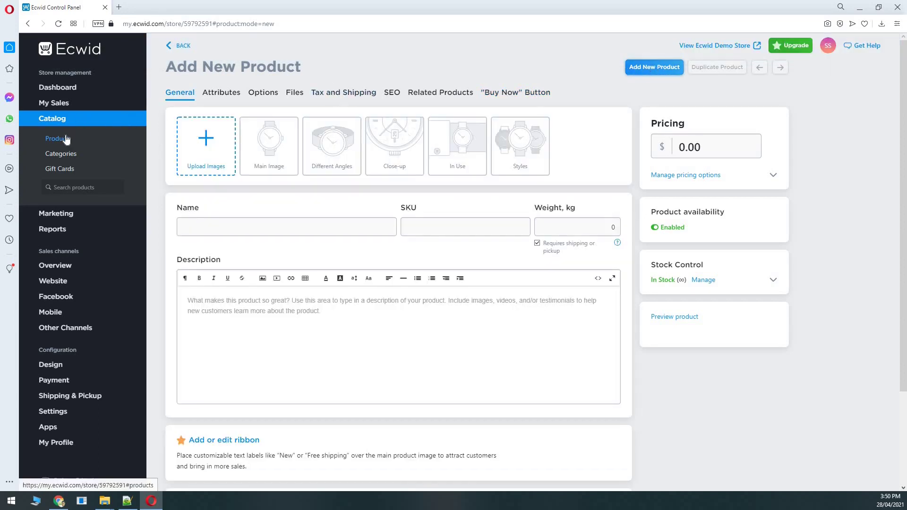
{"action": "left_click", "coordinate": [67, 138]}
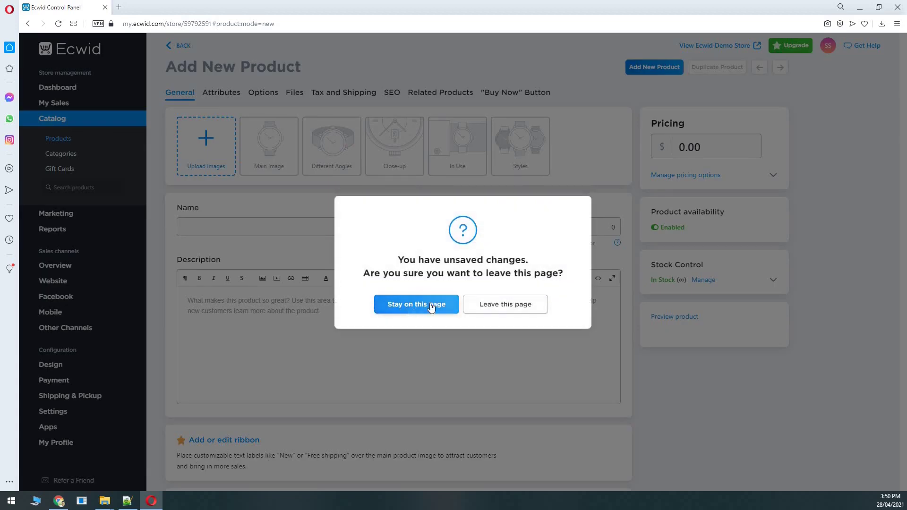
{"action": "left_click", "coordinate": [481, 304]}
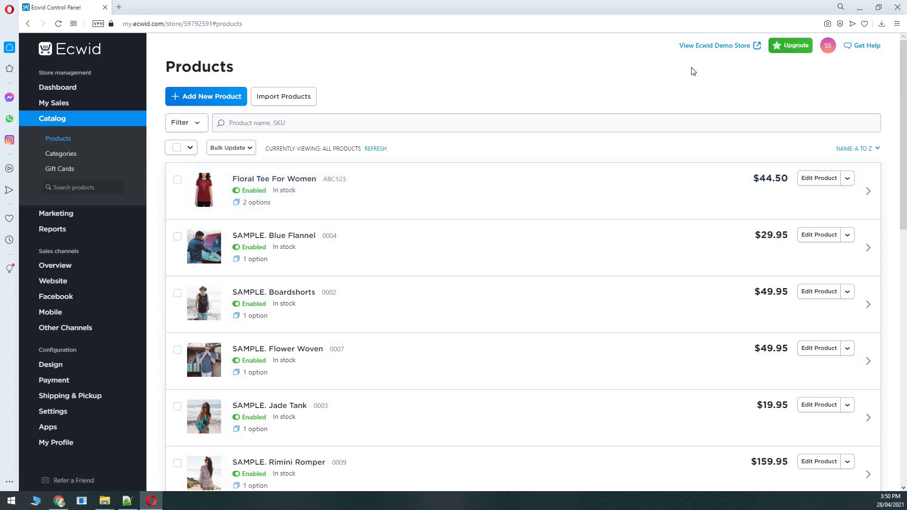
- View the Ecwid demo store's live site and open the Floral Tee For Women product page
{"action": "left_click", "coordinate": [706, 46]}
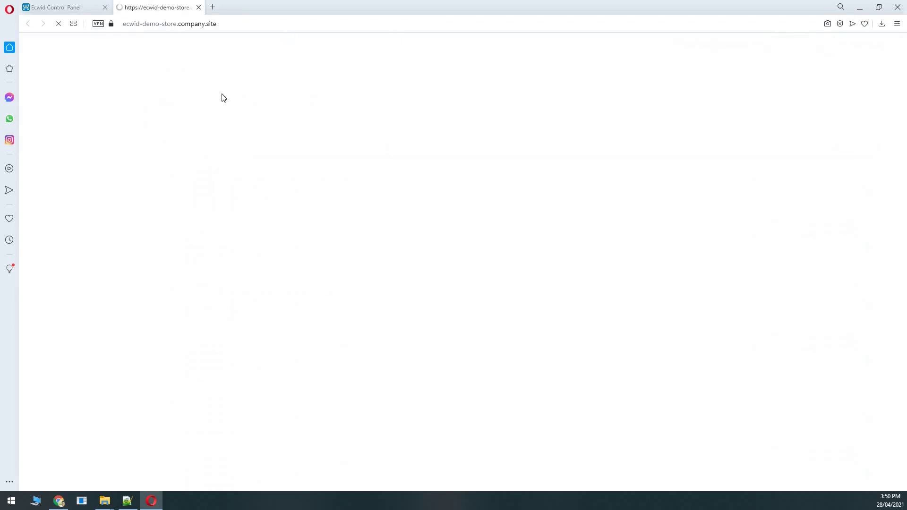
{"action": "scroll", "coordinate": [72, 302], "scroll_direction": "down", "scroll_amount": 10}
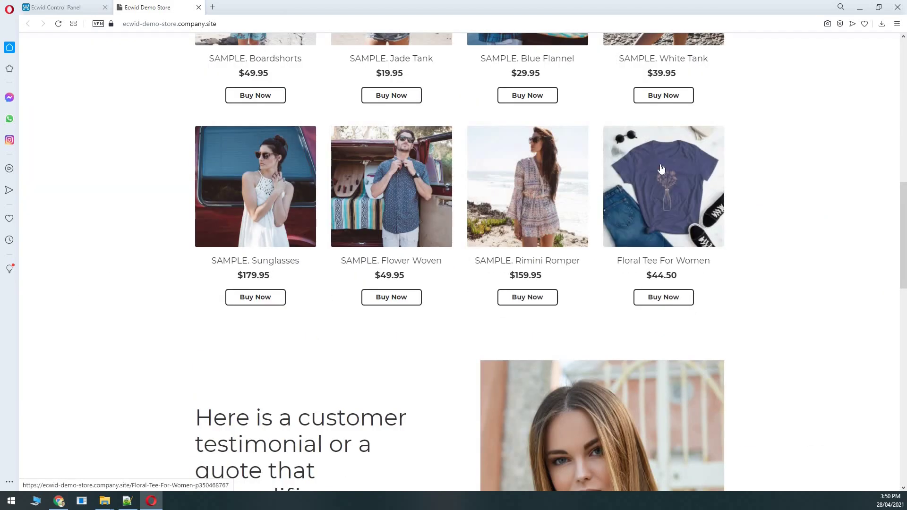
{"action": "left_click", "coordinate": [661, 169]}
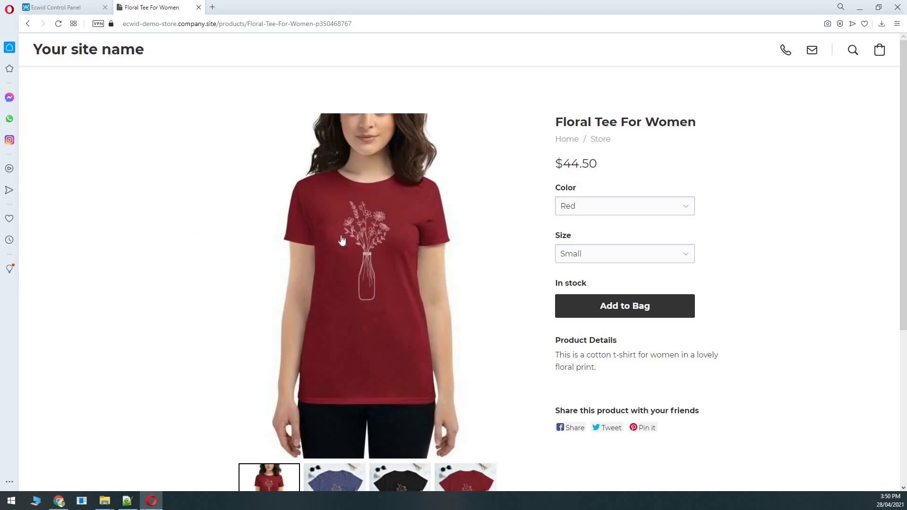
- Look through the Floral Tee's gallery images, enlarge the flat-lay red shirt photo, and check the price
{"action": "scroll", "coordinate": [371, 239], "scroll_direction": "down", "scroll_amount": 2}
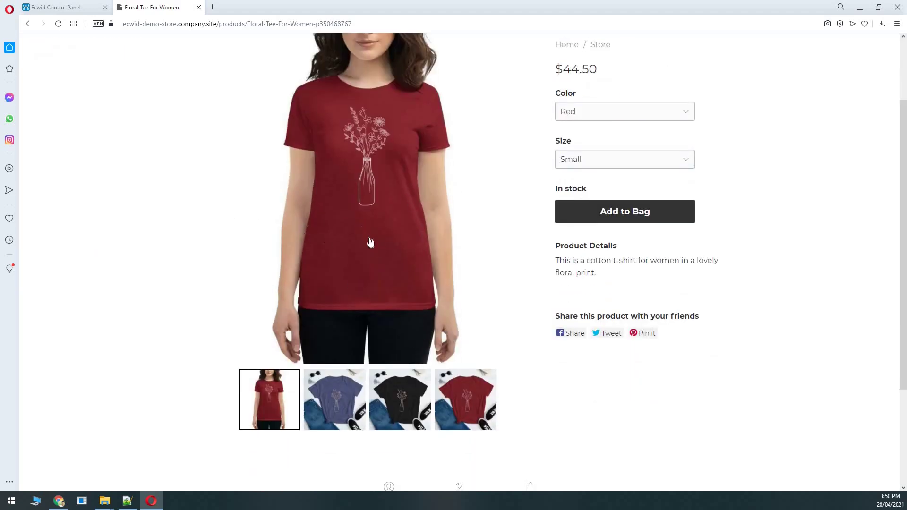
{"action": "left_click", "coordinate": [328, 401]}
{"action": "left_click", "coordinate": [401, 399]}
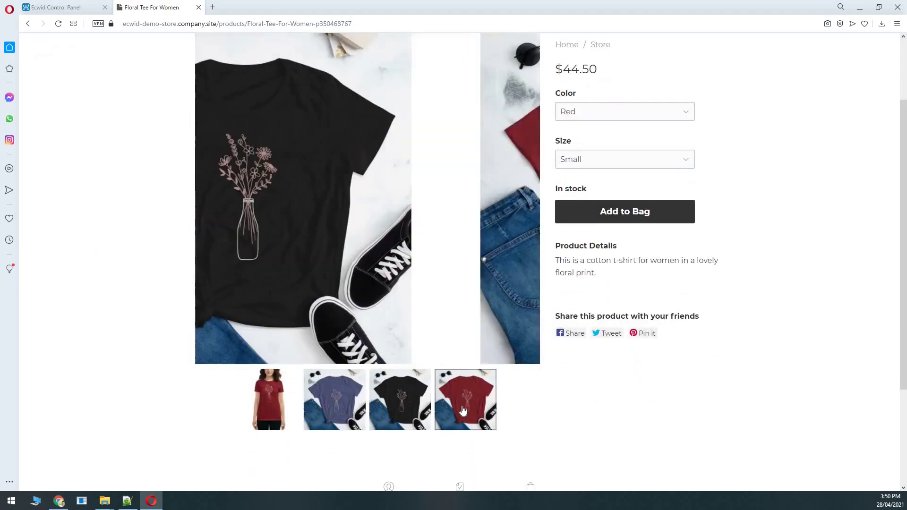
{"action": "left_click", "coordinate": [460, 409]}
{"action": "scroll", "coordinate": [406, 293], "scroll_direction": "up", "scroll_amount": 2}
{"action": "left_click", "coordinate": [403, 312]}
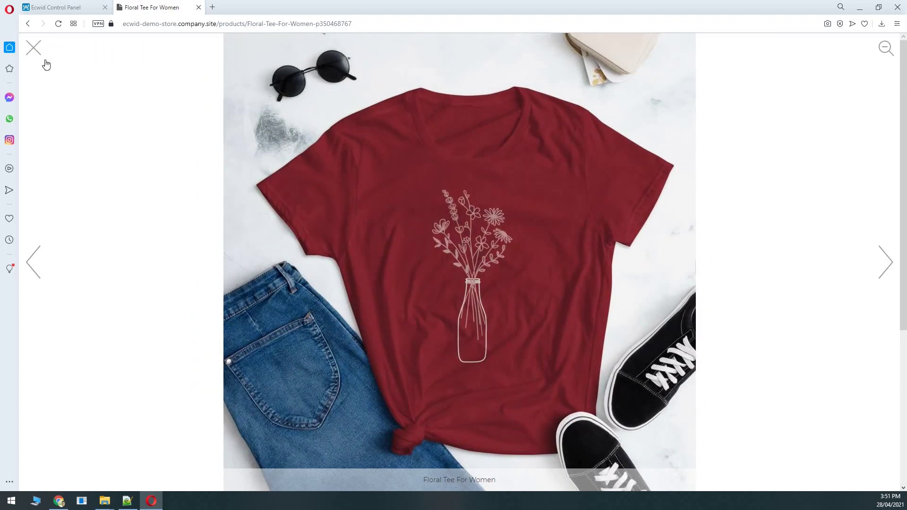
{"action": "left_click", "coordinate": [34, 47]}
{"action": "left_click_drag", "start_coordinate": [559, 162], "coordinate": [608, 198]}
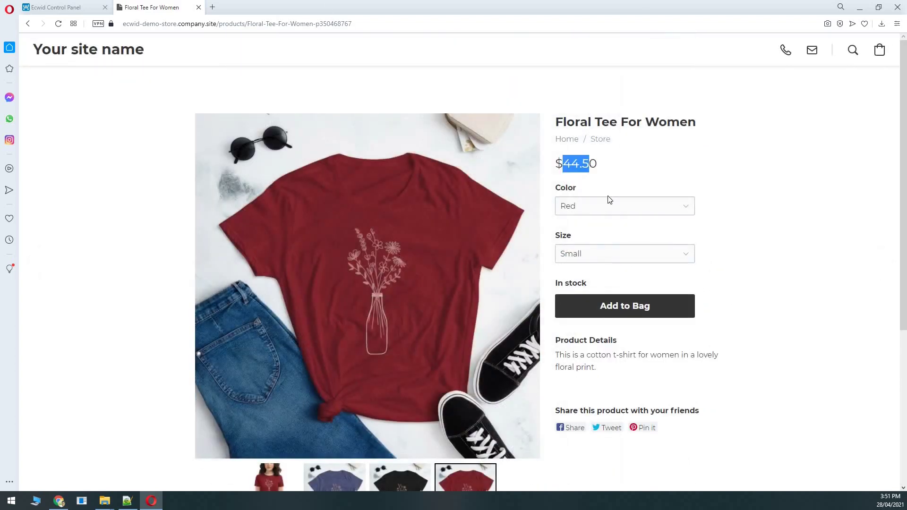
{"action": "left_click", "coordinate": [665, 222]}
- Add the Floral Tee to the bag with Color Black and Size Medium
{"action": "left_click", "coordinate": [599, 205]}
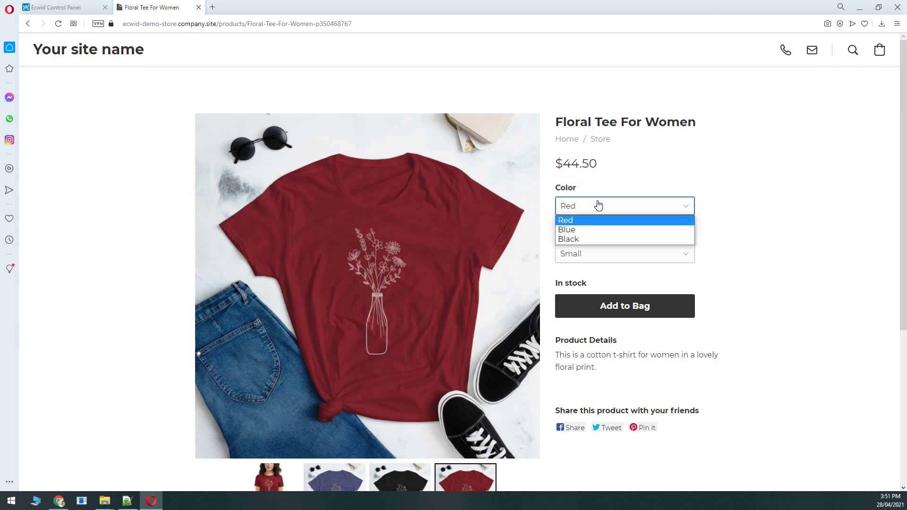
{"action": "left_click", "coordinate": [574, 240]}
{"action": "left_click", "coordinate": [590, 254]}
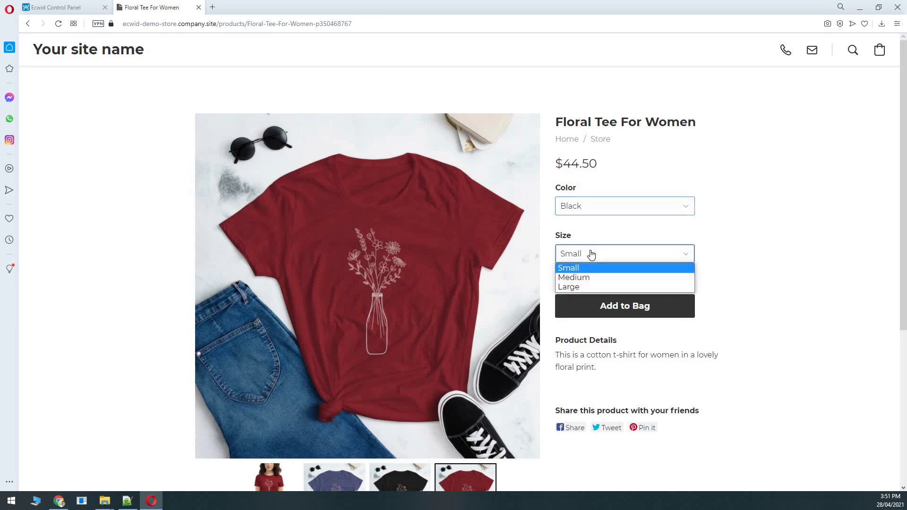
{"action": "left_click", "coordinate": [577, 277]}
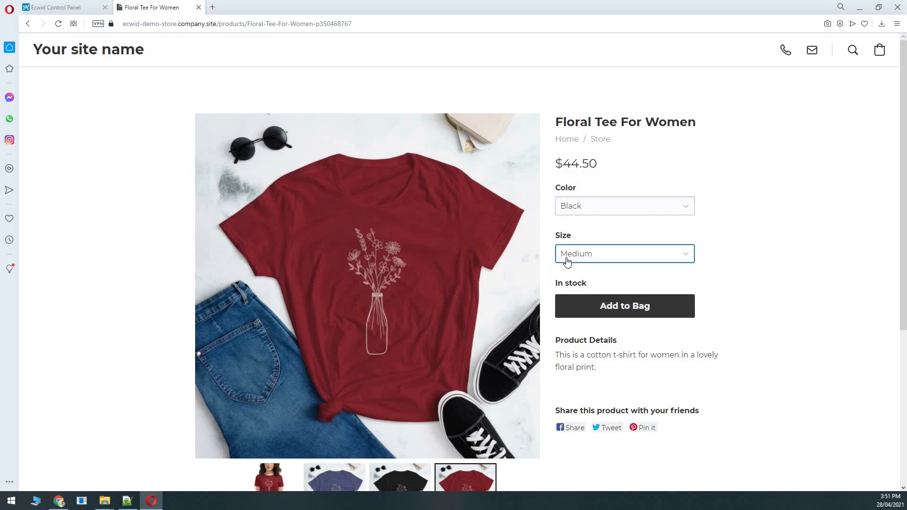
{"action": "left_click", "coordinate": [623, 312]}
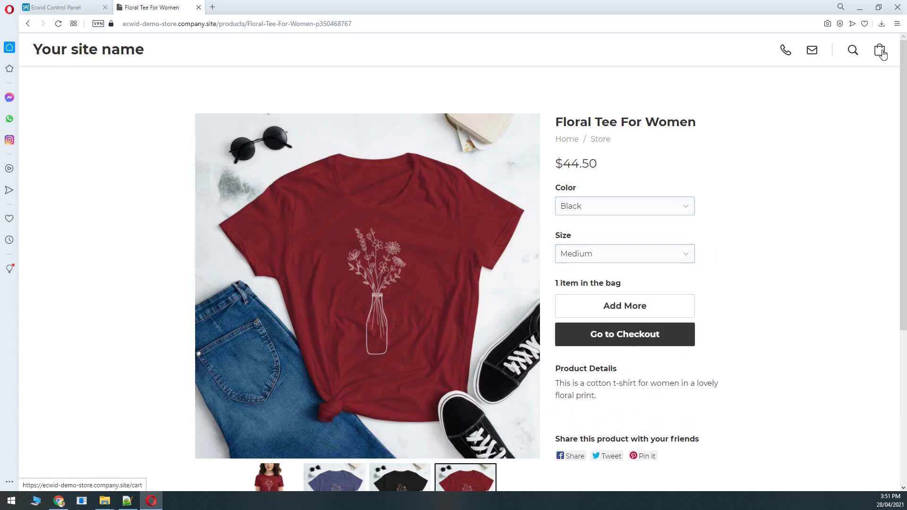
- Proceed to checkout and remove the SAMPLE. Flower Woven item from the shopping cart
{"action": "left_click", "coordinate": [626, 345]}
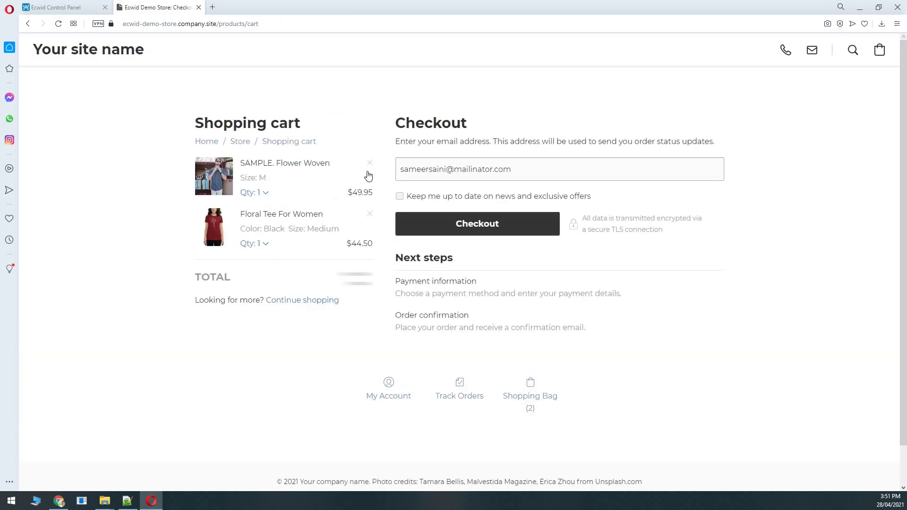
{"action": "left_click", "coordinate": [369, 163]}
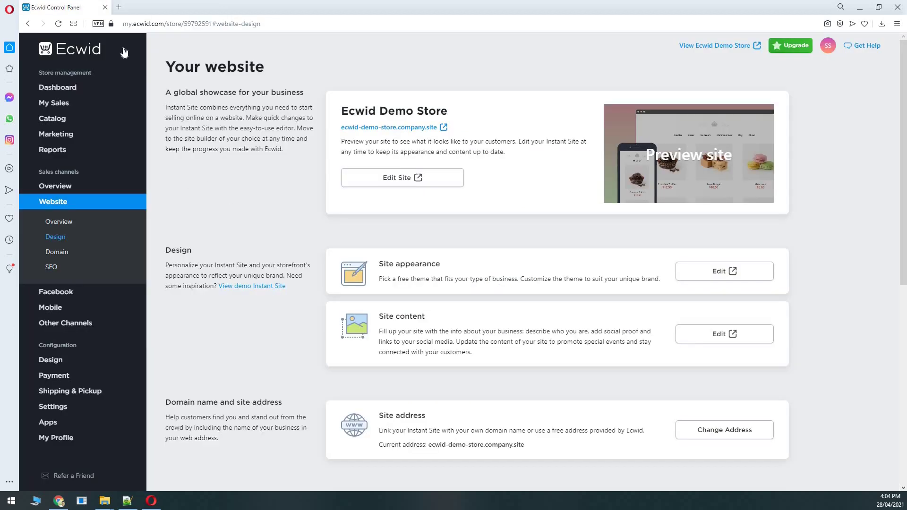
- Open the Site appearance editor for the Ecwid Demo Store from its website settings
{"action": "left_click", "coordinate": [58, 88]}
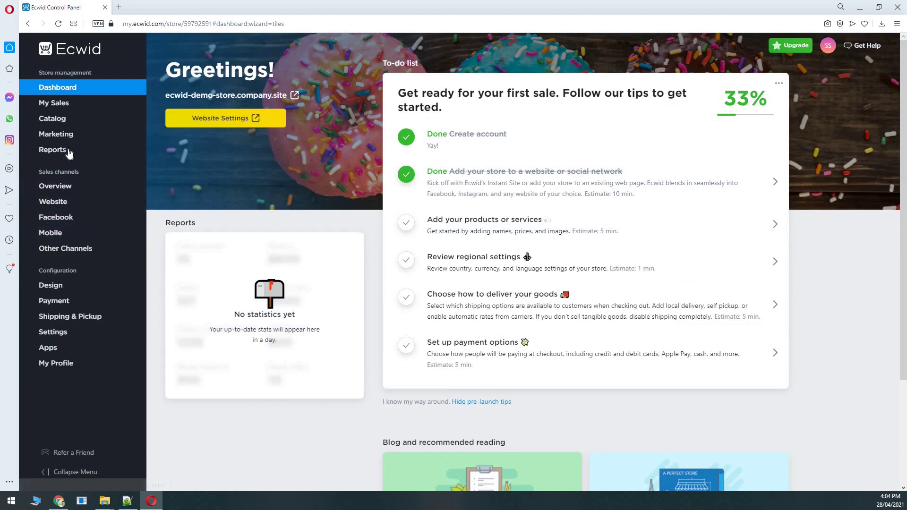
{"action": "left_click", "coordinate": [63, 203]}
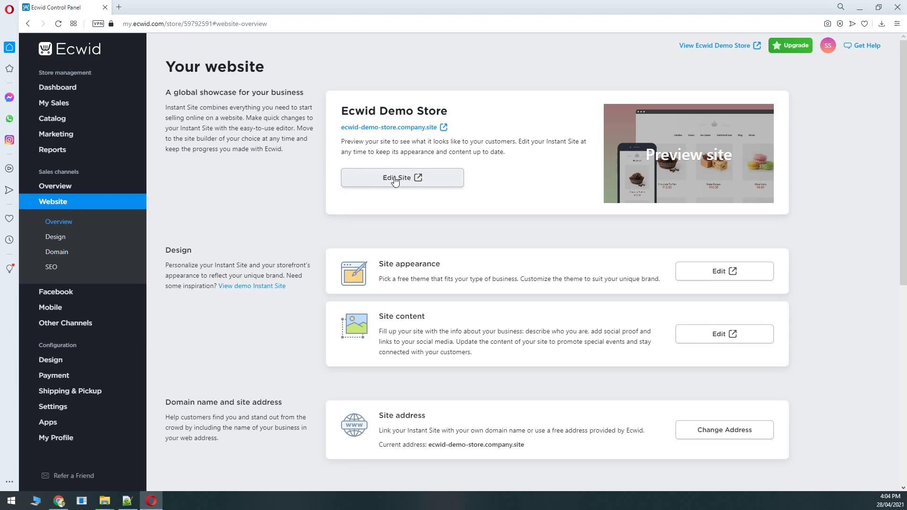
{"action": "left_click", "coordinate": [733, 274]}
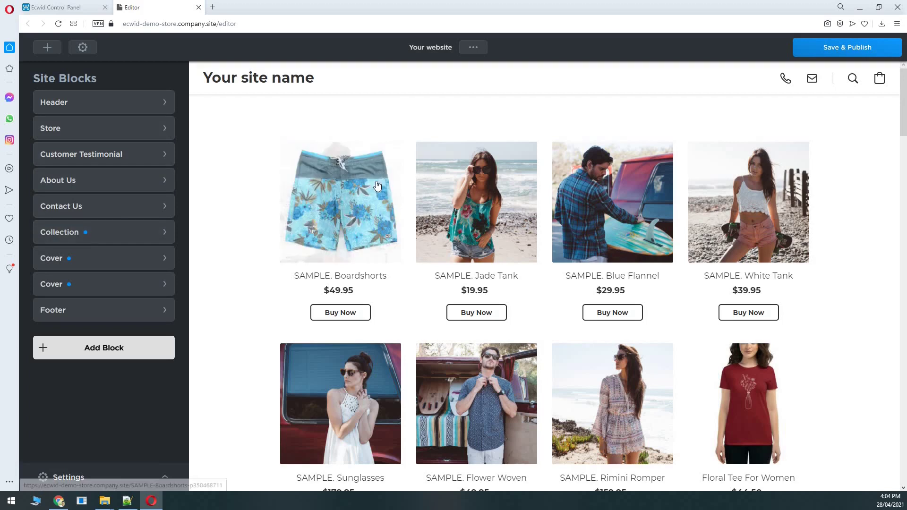
- Examine the site preview from the store block through testimonial, About Us, Contact Us, collection and covers to the footer
{"action": "scroll", "coordinate": [500, 203], "scroll_direction": "down", "scroll_amount": 5}
{"action": "scroll", "coordinate": [506, 257], "scroll_direction": "up", "scroll_amount": 5}
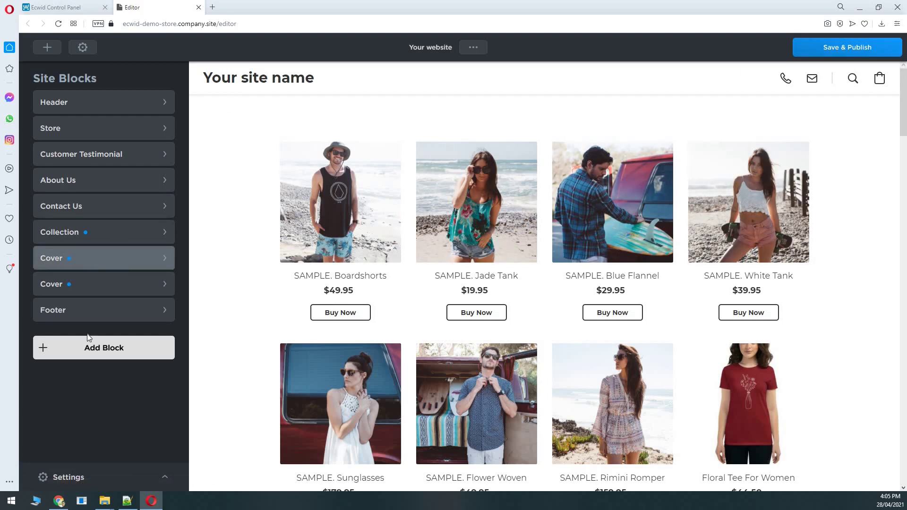
{"action": "scroll", "coordinate": [277, 232], "scroll_direction": "down", "scroll_amount": 4}
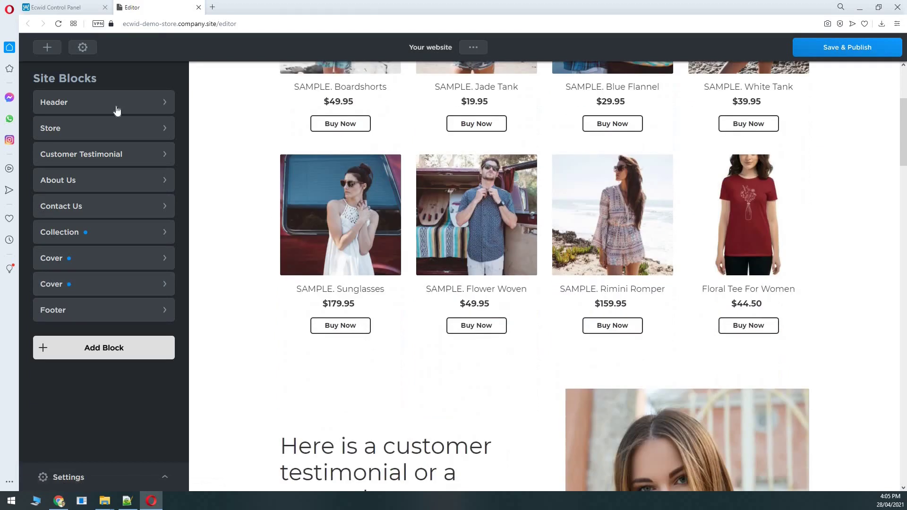
{"action": "mouse_move", "coordinate": [137, 133]}
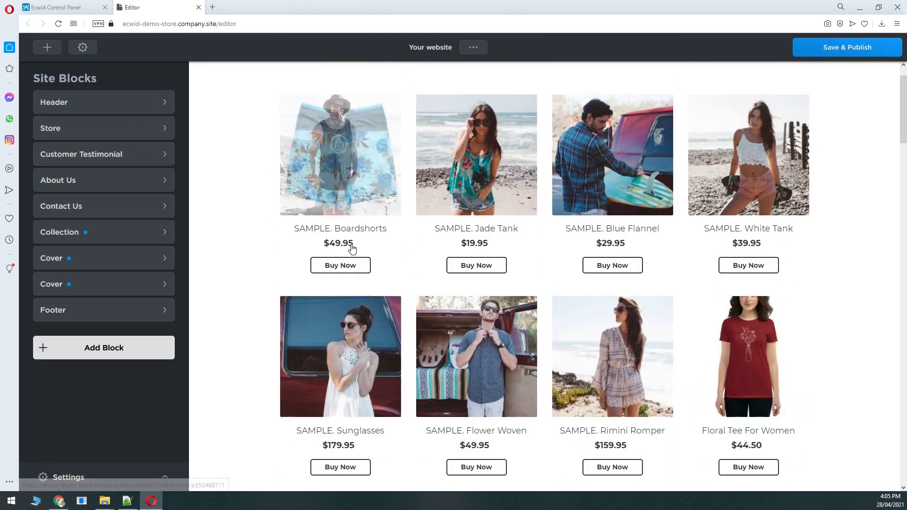
{"action": "scroll", "coordinate": [352, 249], "scroll_direction": "down", "scroll_amount": 10}
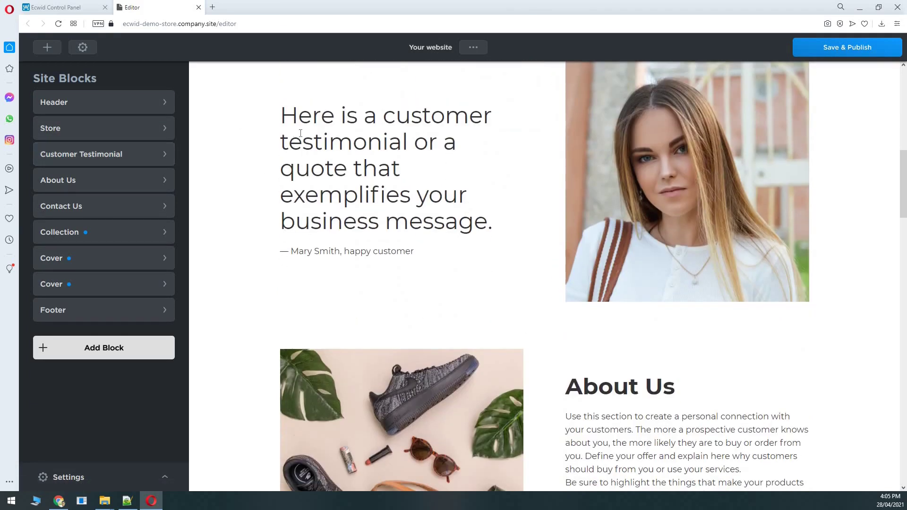
{"action": "scroll", "coordinate": [301, 133], "scroll_direction": "up", "scroll_amount": 1}
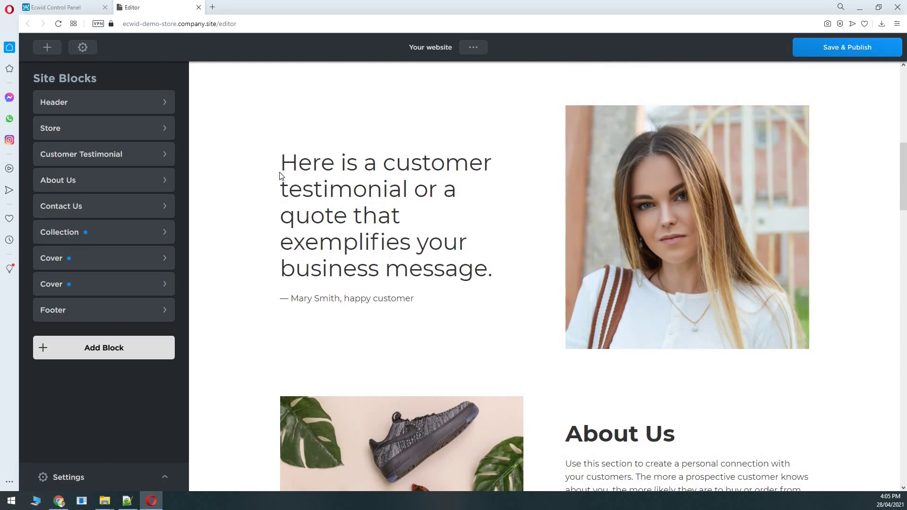
{"action": "scroll", "coordinate": [302, 194], "scroll_direction": "down", "scroll_amount": 7}
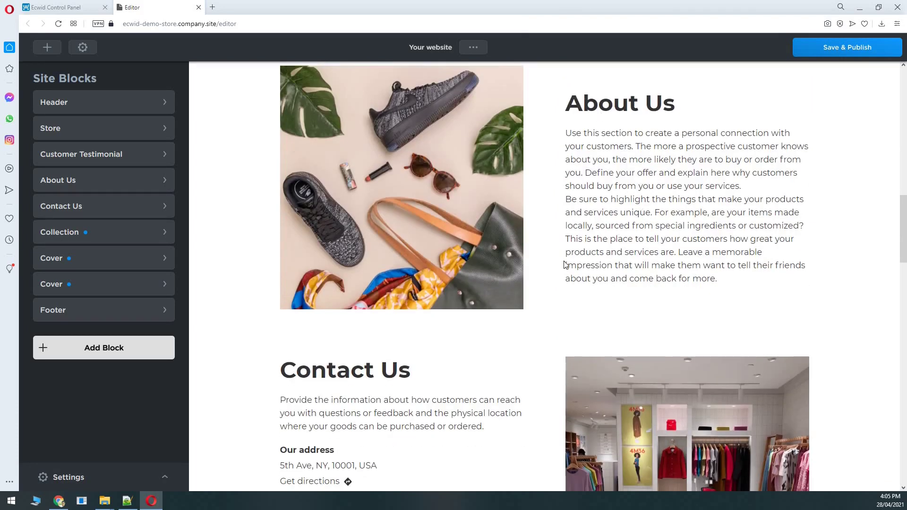
{"action": "scroll", "coordinate": [564, 265], "scroll_direction": "down", "scroll_amount": 3}
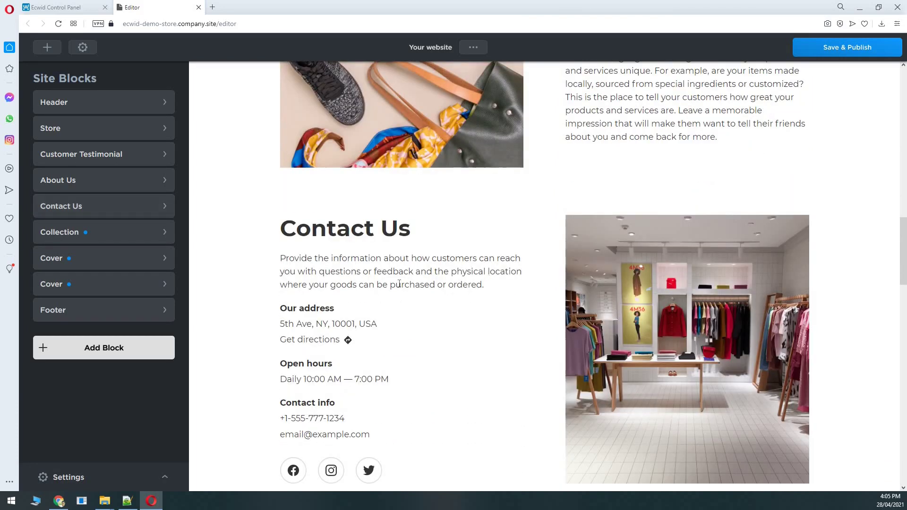
{"action": "scroll", "coordinate": [399, 284], "scroll_direction": "down", "scroll_amount": 12}
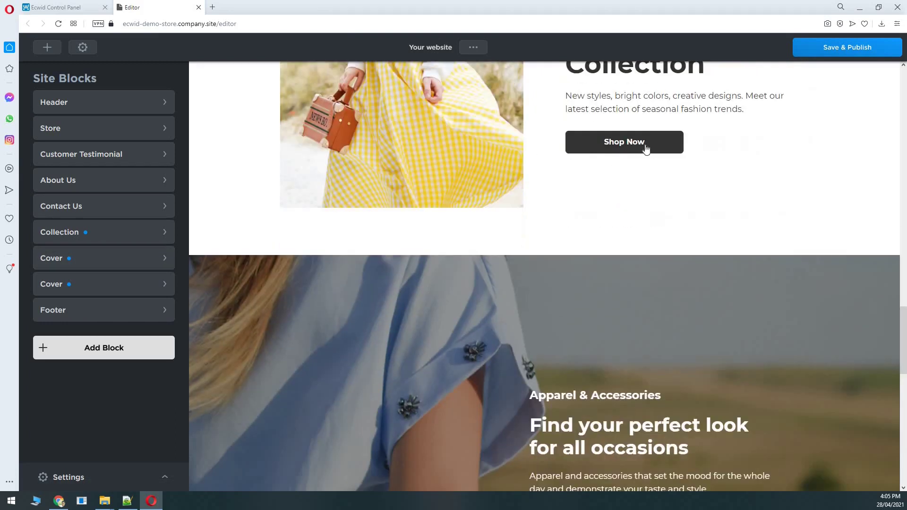
{"action": "scroll", "coordinate": [634, 156], "scroll_direction": "up", "scroll_amount": 3}
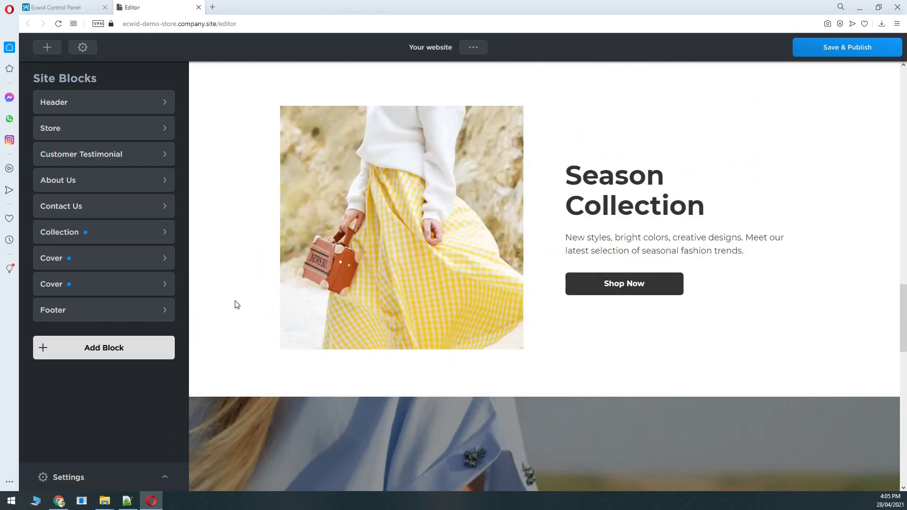
{"action": "scroll", "coordinate": [328, 278], "scroll_direction": "down", "scroll_amount": 14}
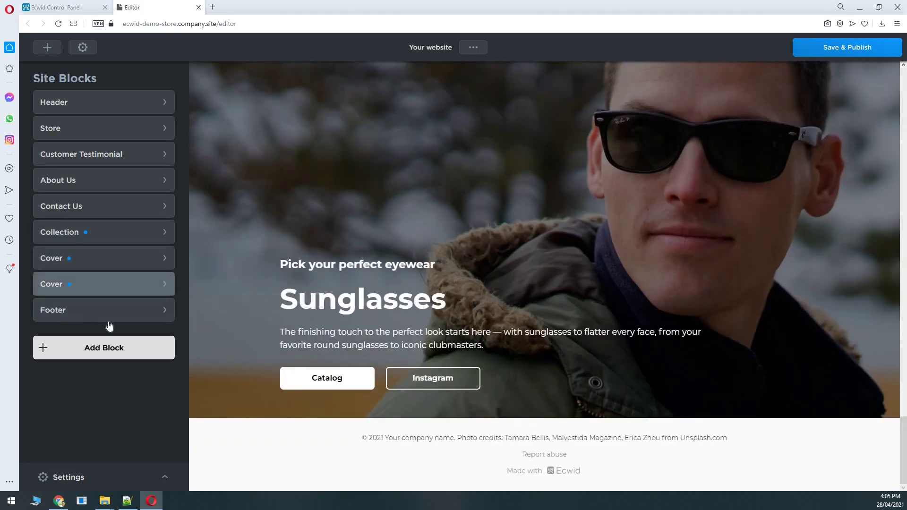
{"action": "scroll", "coordinate": [431, 227], "scroll_direction": "up", "scroll_amount": 6}
{"action": "scroll", "coordinate": [276, 230], "scroll_direction": "up", "scroll_amount": 1}
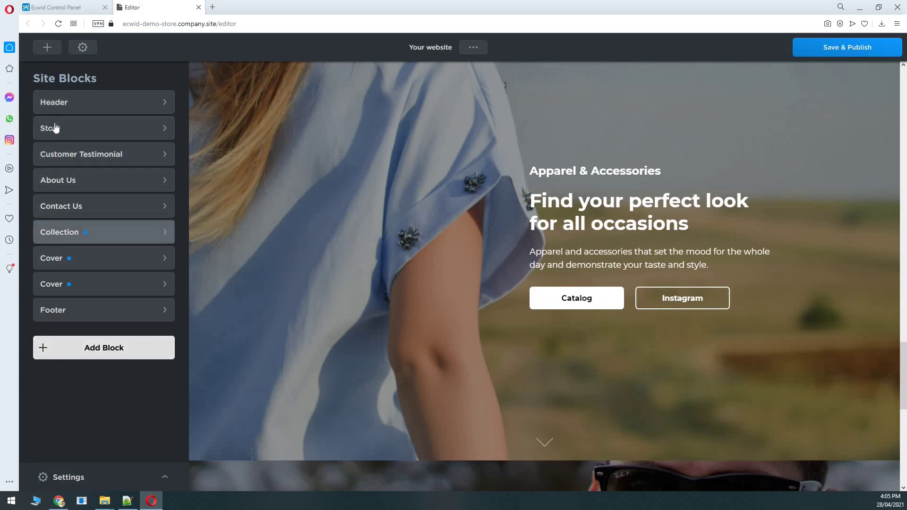
- Reorder the site blocks so the Apparel & Accessories Cover sits directly below the Header, above the Store
{"action": "left_click", "coordinate": [108, 477]}
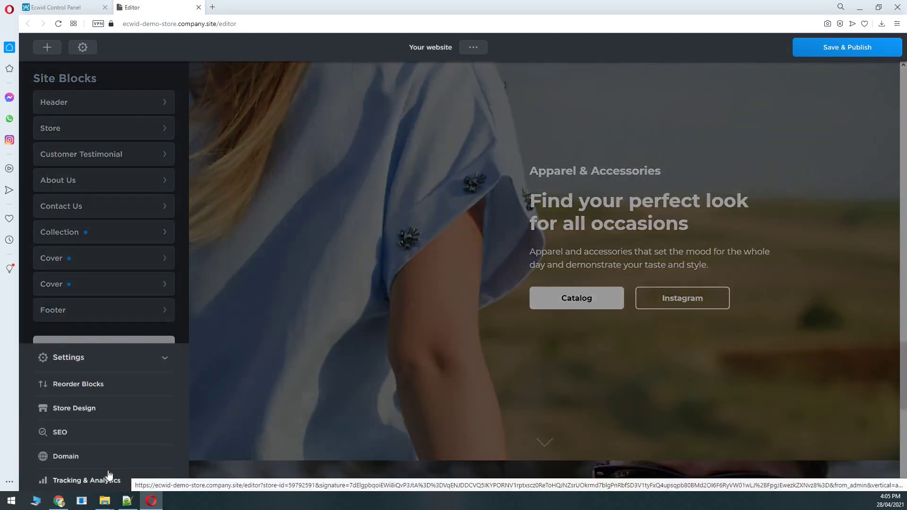
{"action": "left_click", "coordinate": [55, 385]}
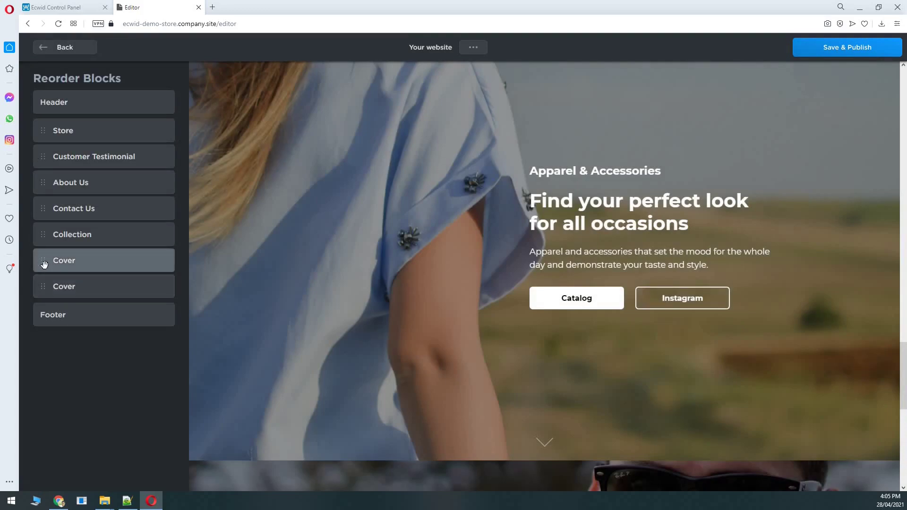
{"action": "left_click_drag", "start_coordinate": [51, 247], "coordinate": [43, 127]}
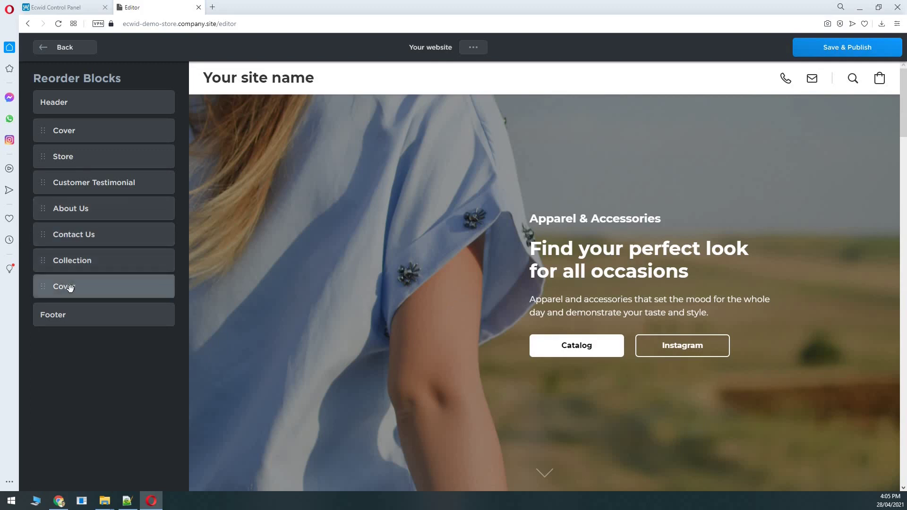
{"action": "scroll", "coordinate": [433, 288], "scroll_direction": "down", "scroll_amount": 6}
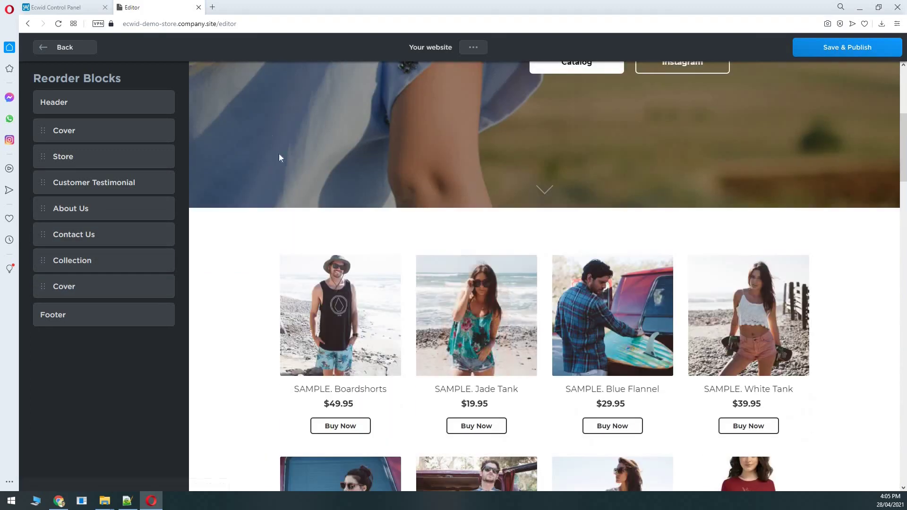
{"action": "scroll", "coordinate": [280, 156], "scroll_direction": "up", "scroll_amount": 5}
{"action": "left_click", "coordinate": [57, 46]}
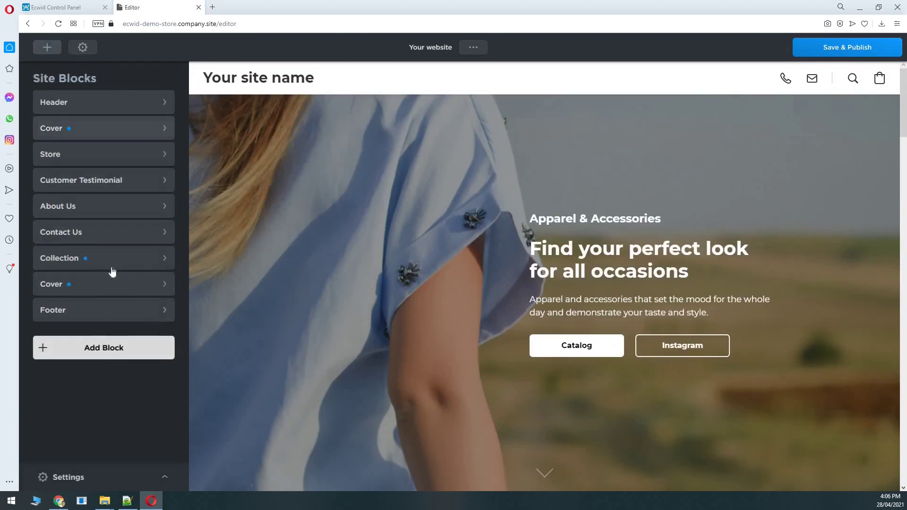
- Delete the Sunglasses Cover block from the site
{"action": "left_click", "coordinate": [82, 283]}
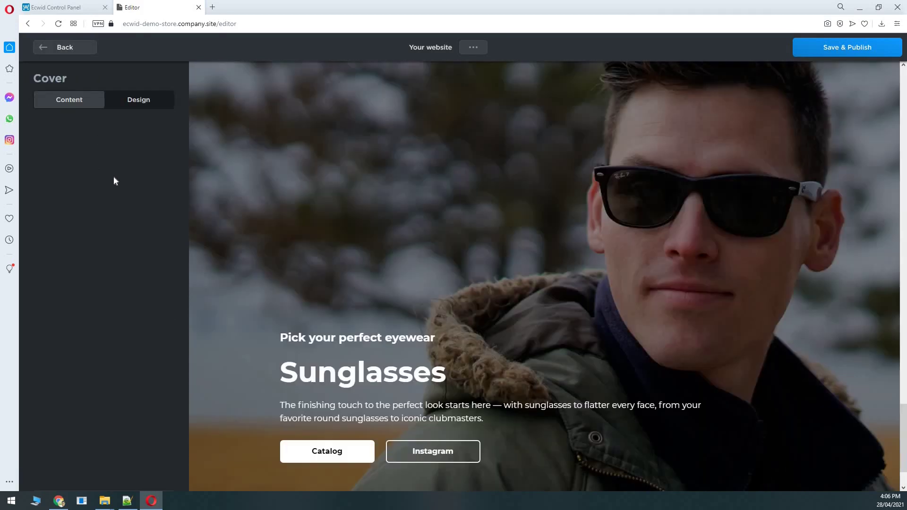
{"action": "scroll", "coordinate": [106, 422], "scroll_direction": "down", "scroll_amount": 1}
{"action": "left_click", "coordinate": [85, 480]}
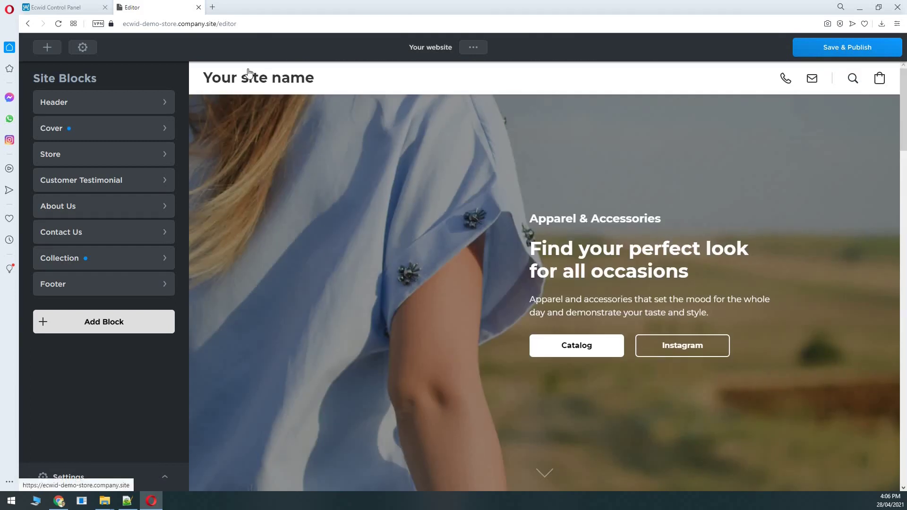
- Set the Header block's text site logo to "Ecwid Demo"
{"action": "left_click", "coordinate": [95, 102]}
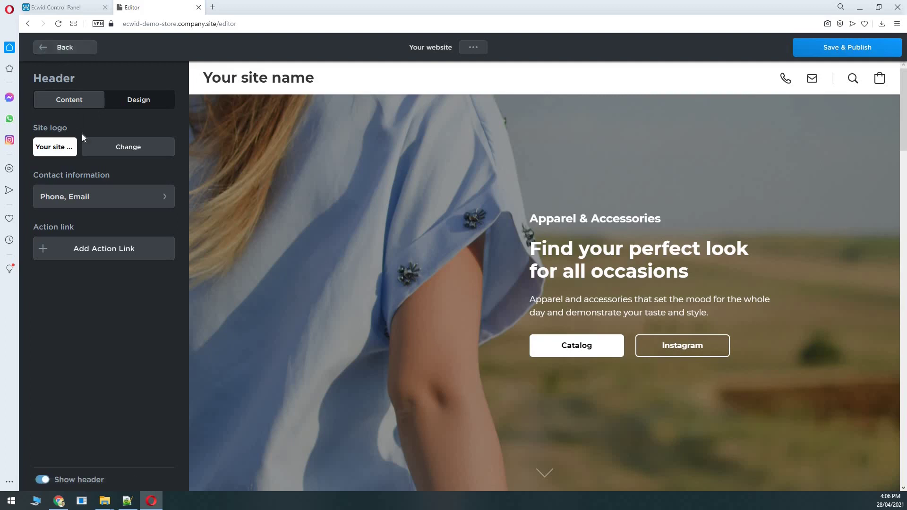
{"action": "left_click", "coordinate": [118, 148]}
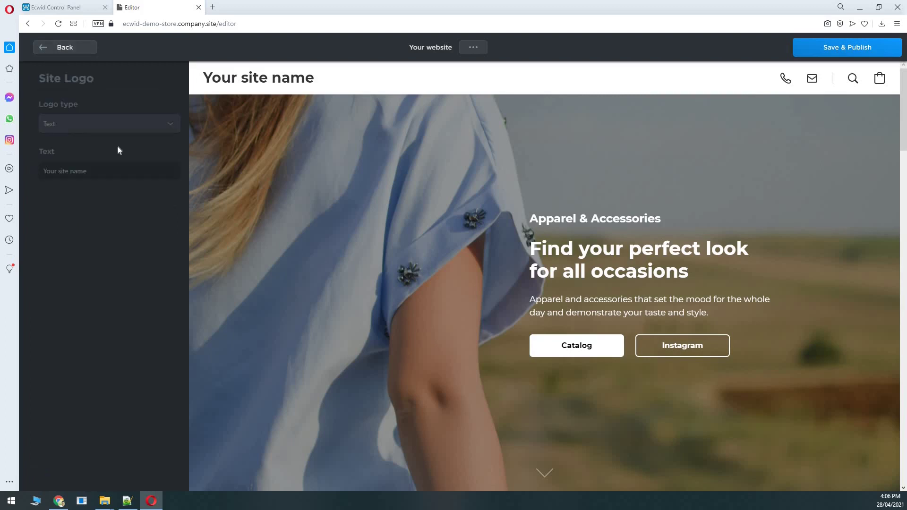
{"action": "left_click", "coordinate": [86, 126]}
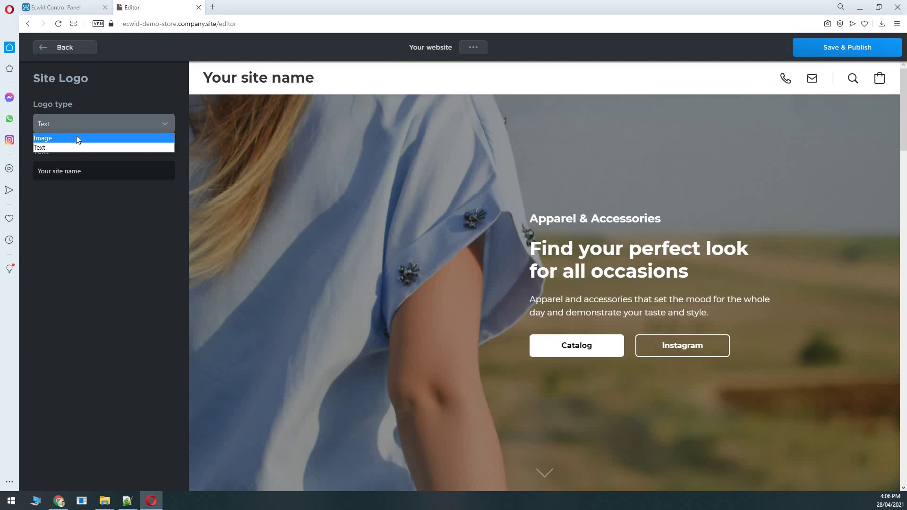
{"action": "left_click", "coordinate": [101, 239]}
{"action": "triple_click", "coordinate": [90, 174]}
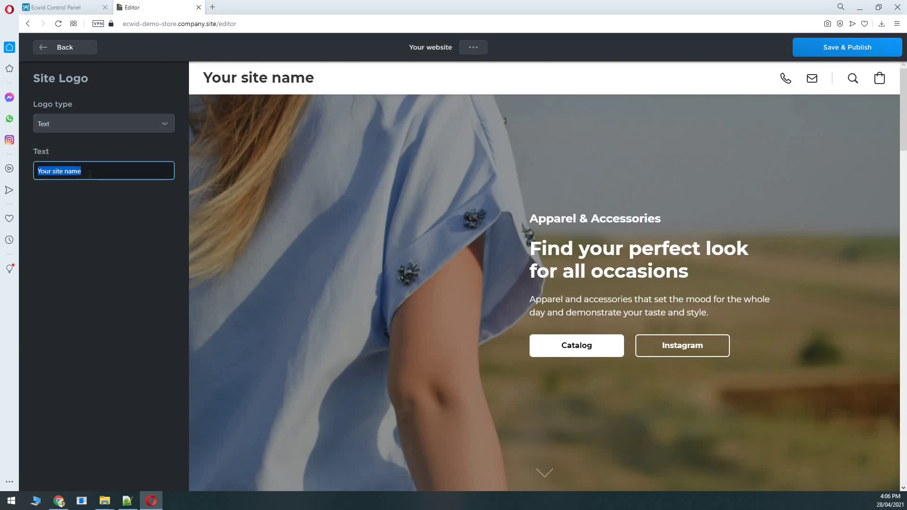
{"action": "key", "text": "BackSpace"}
{"action": "type", "text": "Ec"}
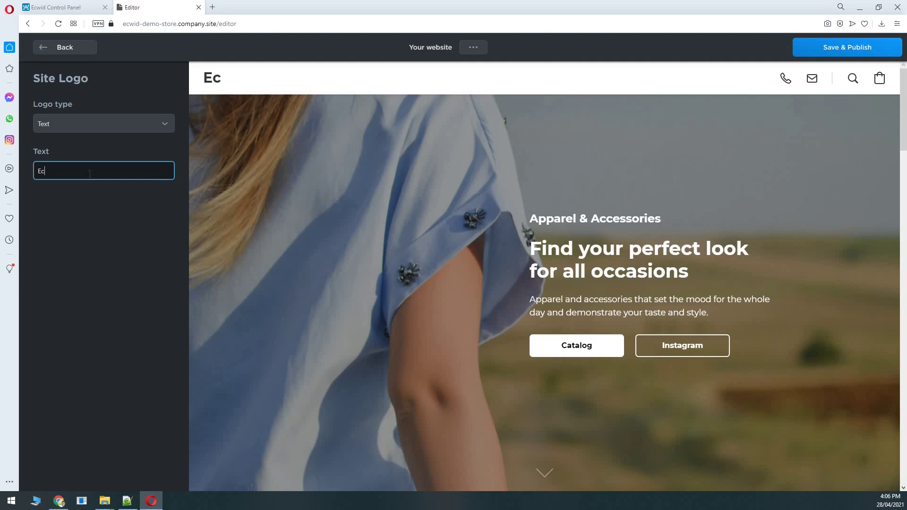
{"action": "type", "text": "wid Demo"}
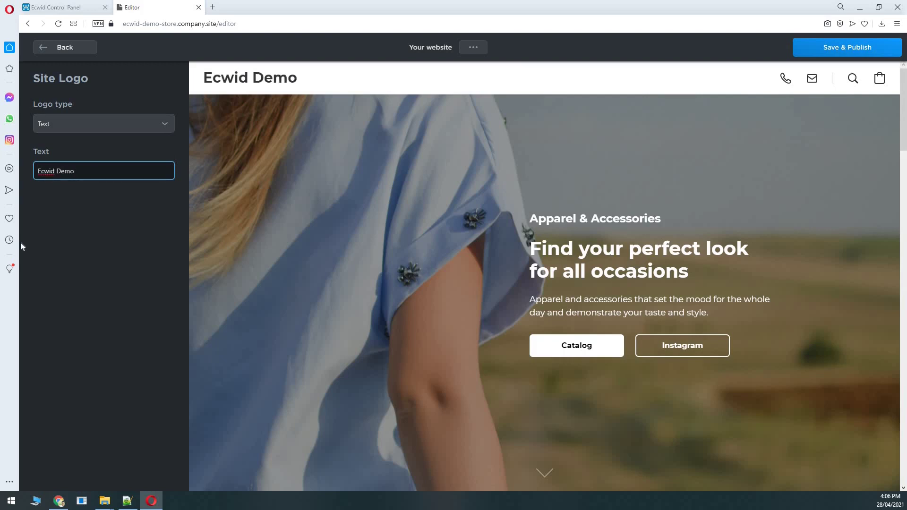
{"action": "left_click", "coordinate": [57, 50]}
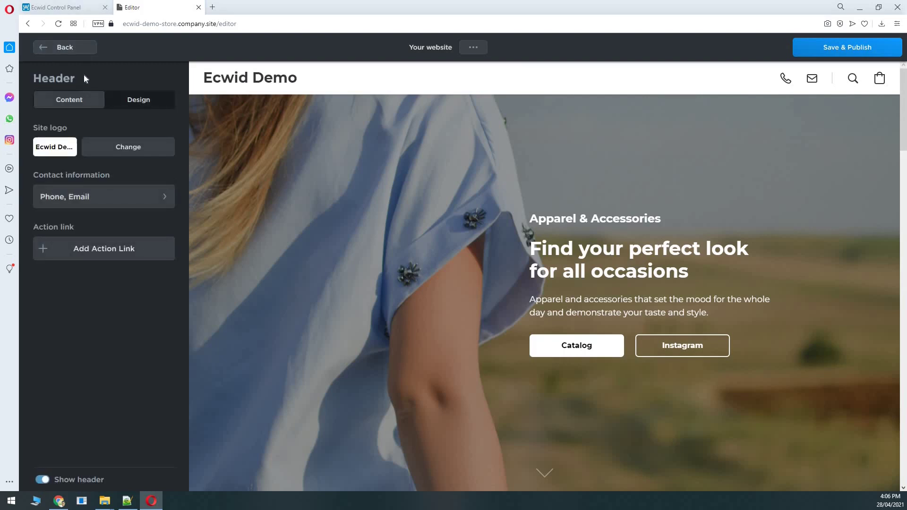
- Review the phone and email fields in the Header's contact information and return to the site blocks list
{"action": "left_click", "coordinate": [73, 194]}
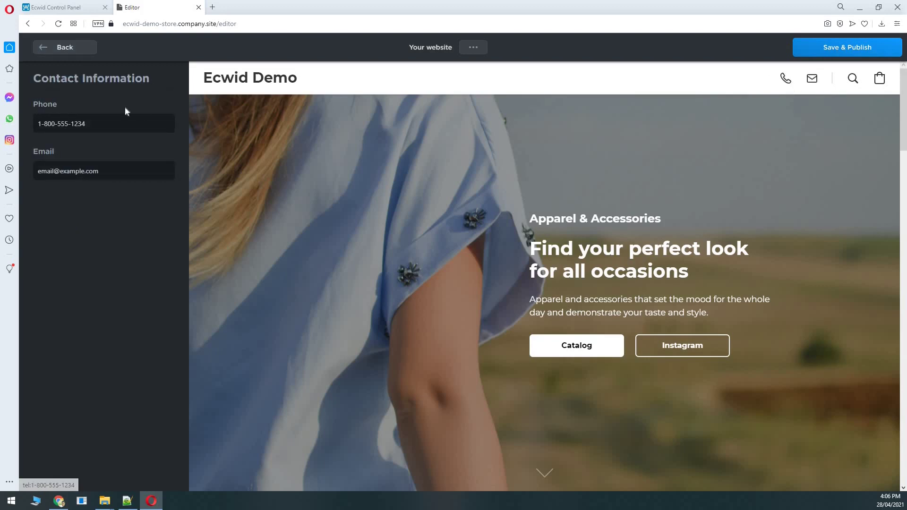
{"action": "triple_click", "coordinate": [73, 119]}
{"action": "triple_click", "coordinate": [122, 170]}
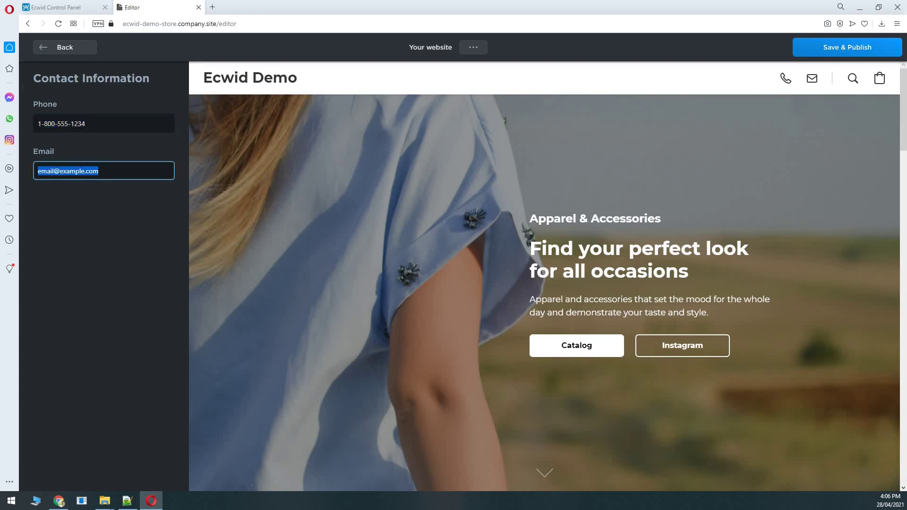
{"action": "left_click", "coordinate": [62, 48]}
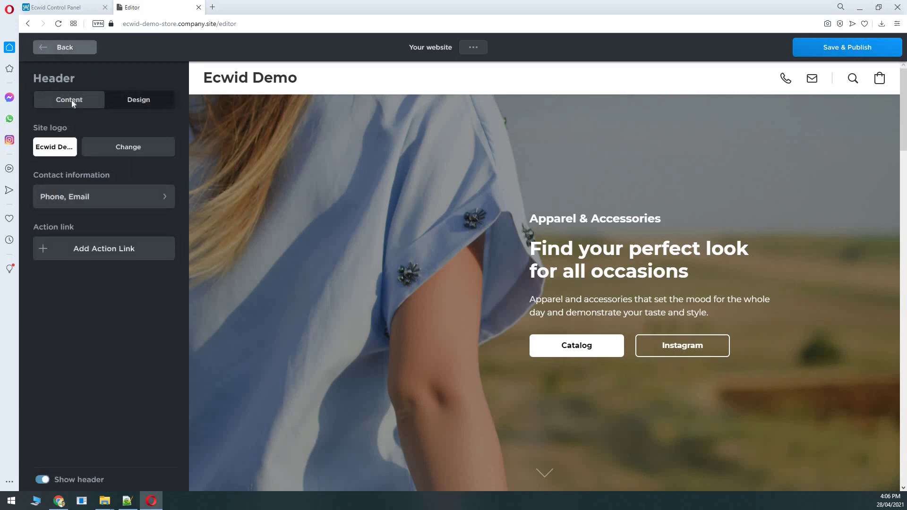
{"action": "left_click", "coordinate": [70, 48]}
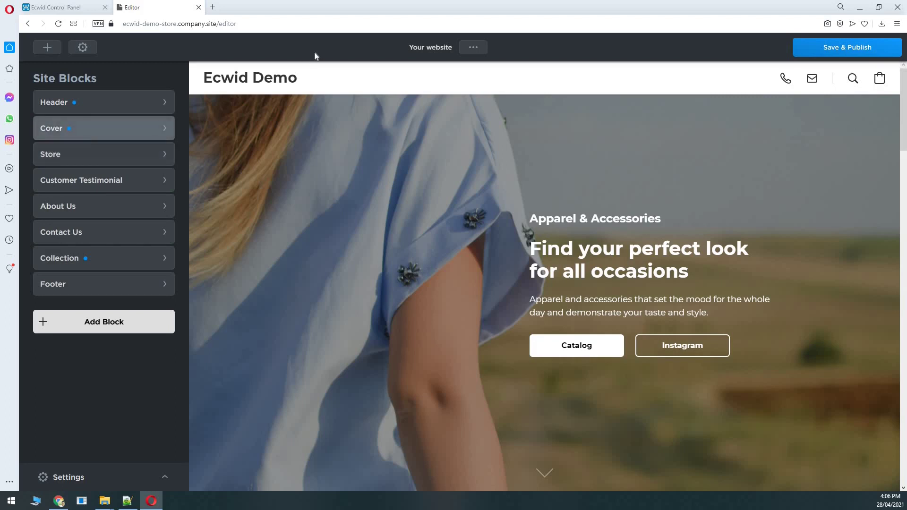
- Open the Cover block's content settings and examine its tagline against the site preview
{"action": "left_click", "coordinate": [96, 130]}
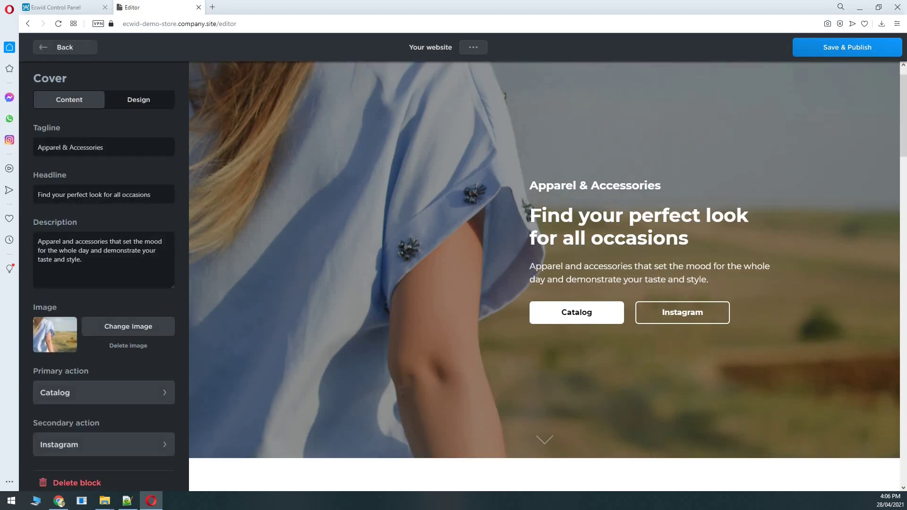
{"action": "left_click_drag", "start_coordinate": [41, 147], "coordinate": [104, 148]}
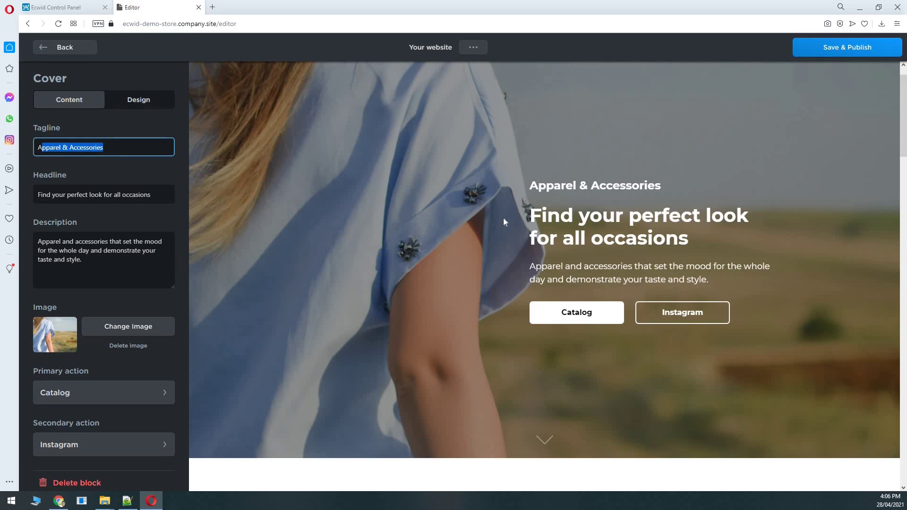
{"action": "scroll", "coordinate": [570, 290], "scroll_direction": "down", "scroll_amount": 7}
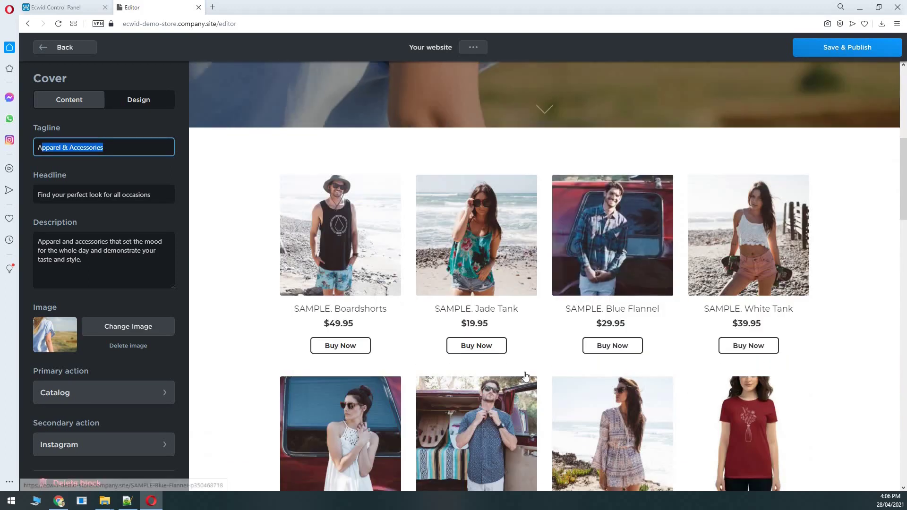
{"action": "scroll", "coordinate": [559, 184], "scroll_direction": "up", "scroll_amount": 7}
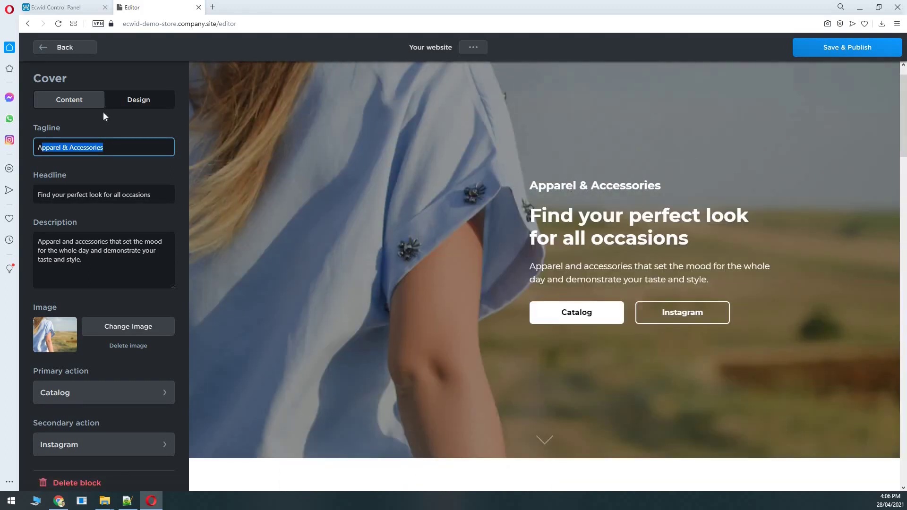
{"action": "left_click", "coordinate": [104, 148]}
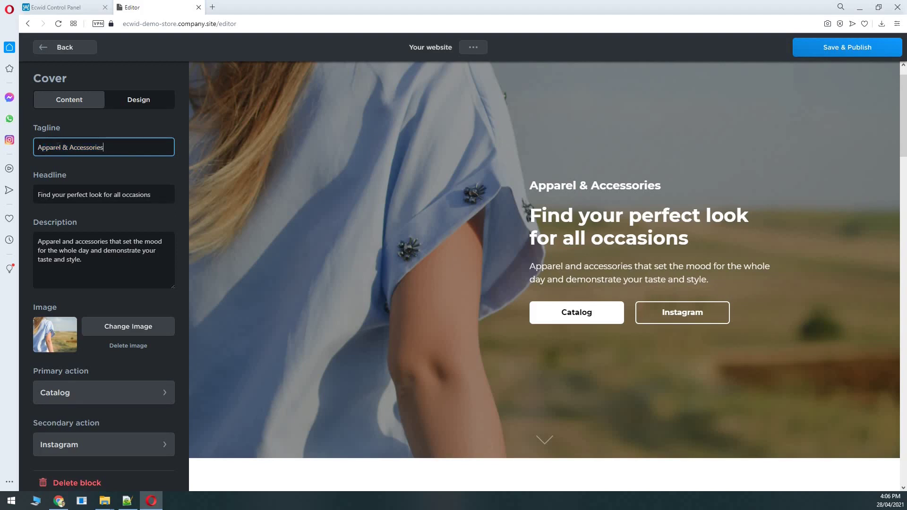
{"action": "double_click", "coordinate": [55, 147]}
{"action": "double_click", "coordinate": [87, 148]}
{"action": "left_click", "coordinate": [119, 148]}
{"action": "type", "text": "1"}
{"action": "key", "text": "F1"}
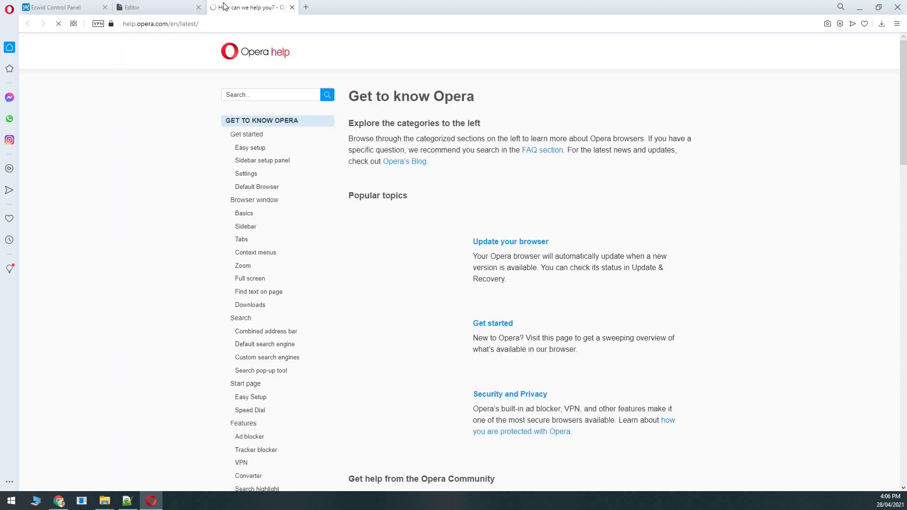
{"action": "key", "text": "ctrl+w"}
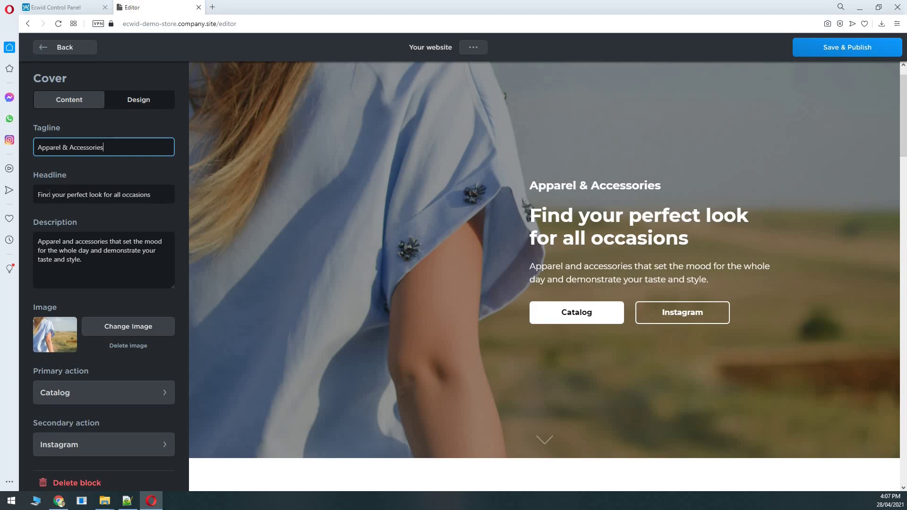
- Examine the Cover block's headline, description, image and action settings, and return to the site blocks list
{"action": "left_click_drag", "start_coordinate": [41, 195], "coordinate": [148, 215]}
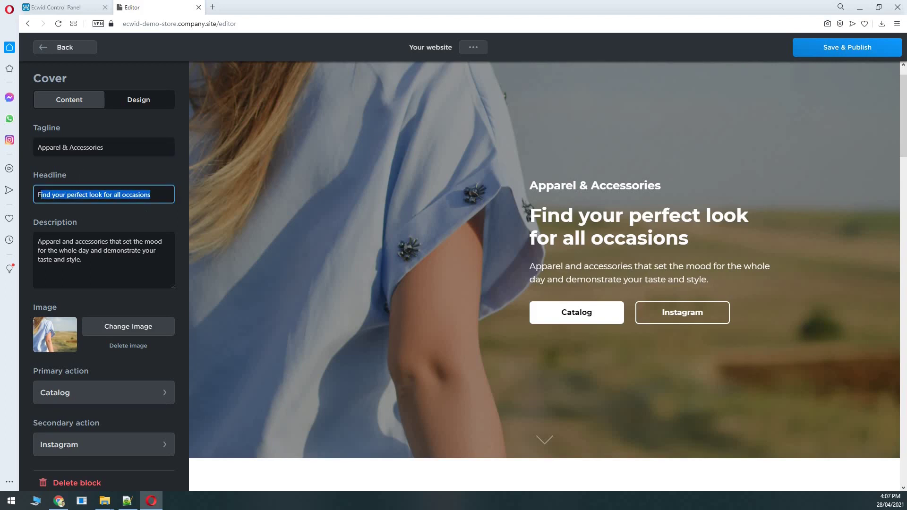
{"action": "triple_click", "coordinate": [101, 266]}
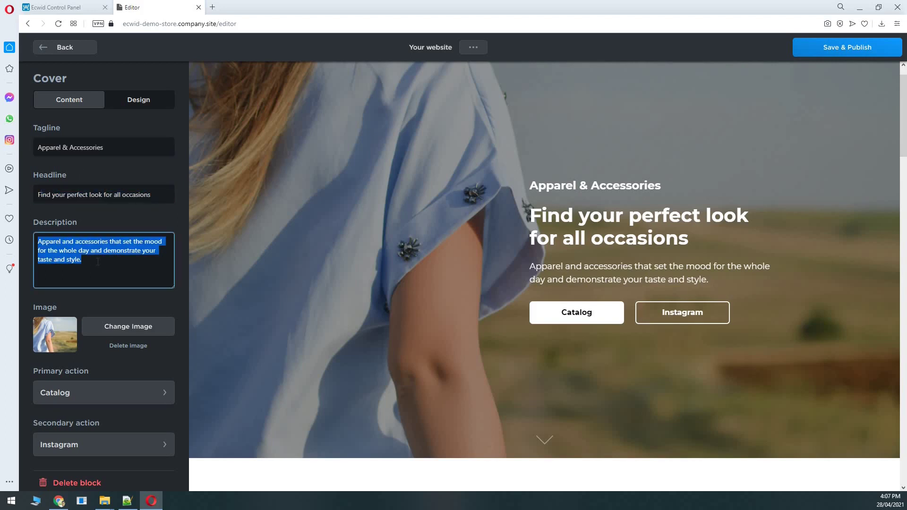
{"action": "scroll", "coordinate": [93, 333], "scroll_direction": "down", "scroll_amount": 1}
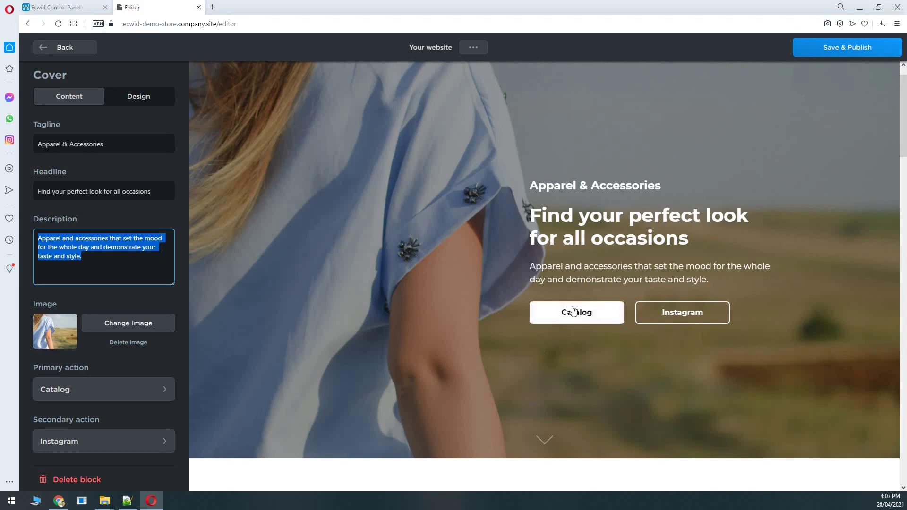
{"action": "scroll", "coordinate": [567, 333], "scroll_direction": "down", "scroll_amount": 5}
{"action": "scroll", "coordinate": [296, 269], "scroll_direction": "up", "scroll_amount": 5}
{"action": "left_click", "coordinate": [139, 256]}
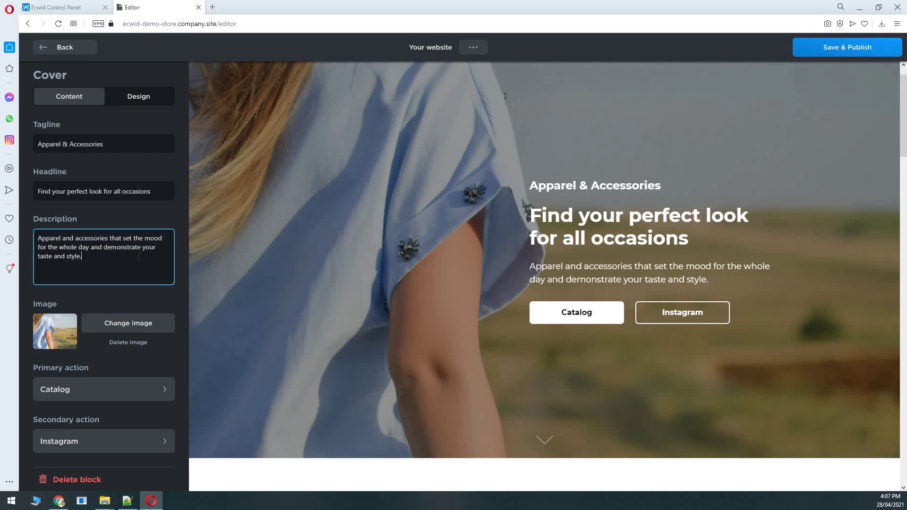
{"action": "left_click", "coordinate": [64, 49]}
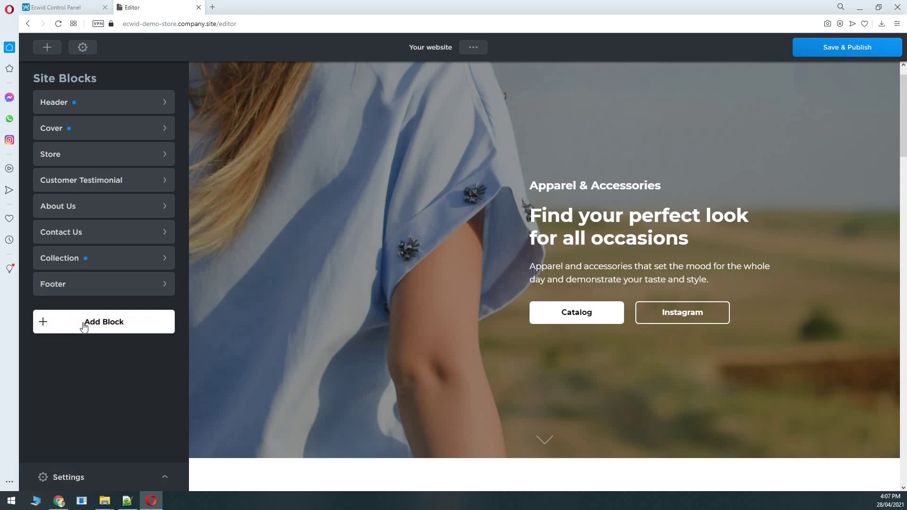
- Browse the Intro & Cover and Special Offers templates available for adding a new block
{"action": "left_click", "coordinate": [113, 328]}
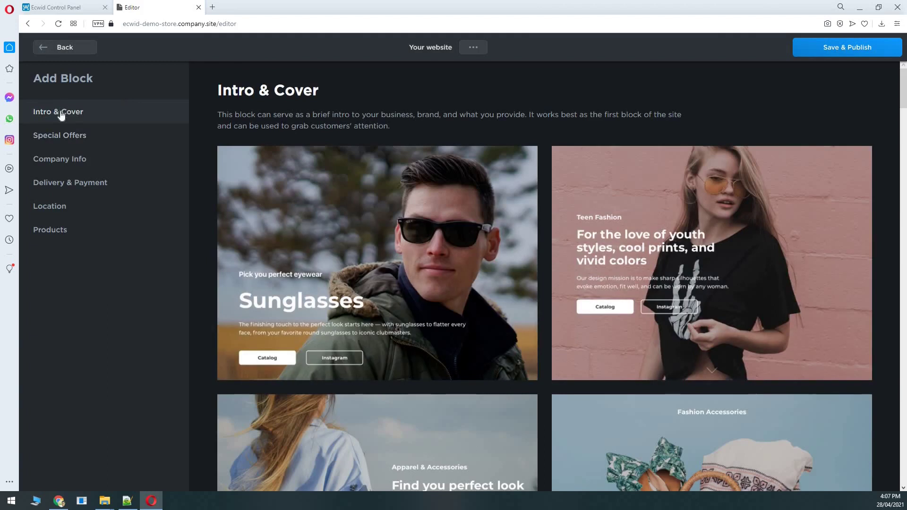
{"action": "scroll", "coordinate": [561, 235], "scroll_direction": "down", "scroll_amount": 8}
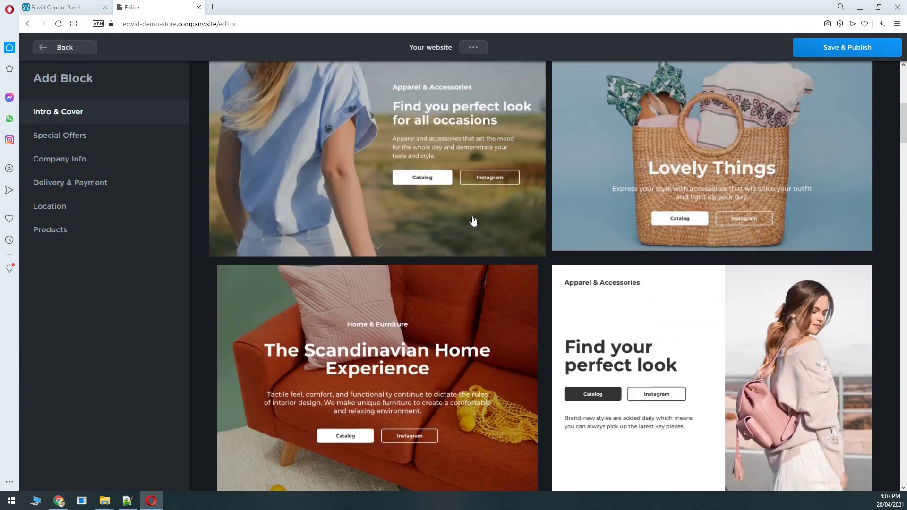
{"action": "scroll", "coordinate": [472, 221], "scroll_direction": "down", "scroll_amount": 4}
{"action": "scroll", "coordinate": [462, 203], "scroll_direction": "down", "scroll_amount": 4}
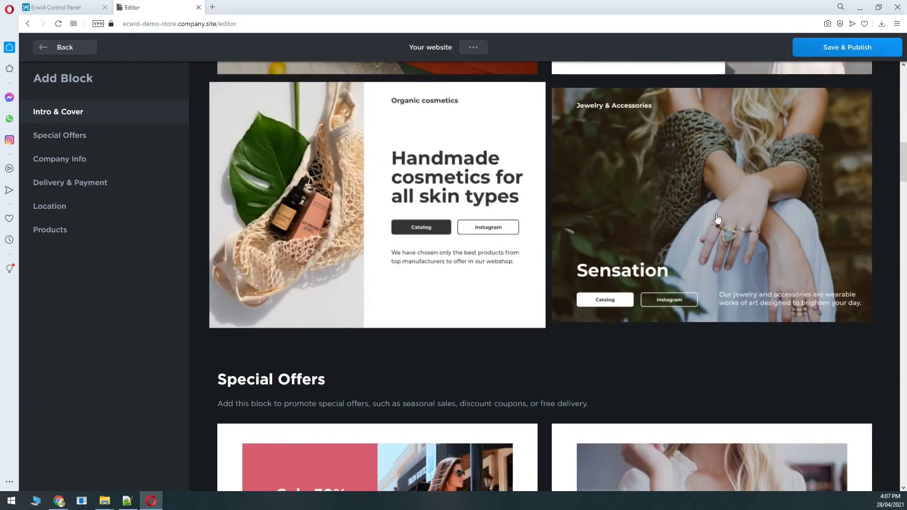
{"action": "scroll", "coordinate": [597, 284], "scroll_direction": "down", "scroll_amount": 3}
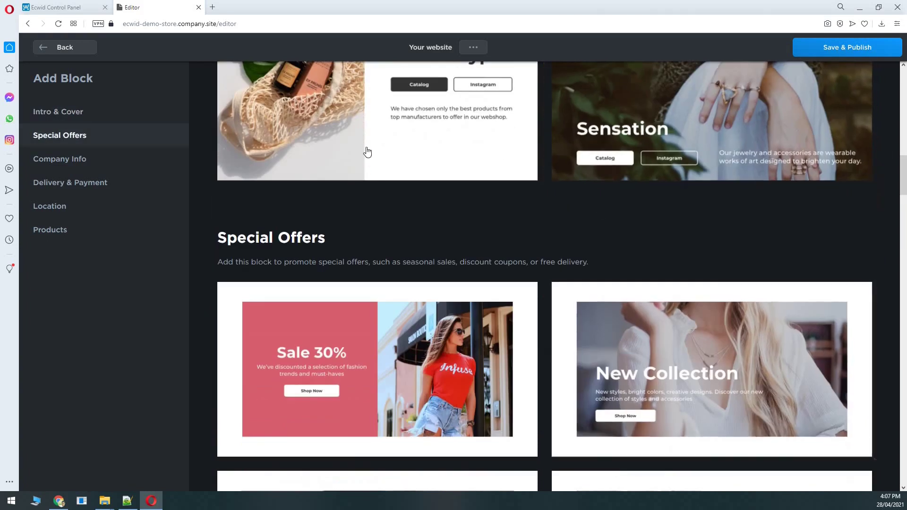
{"action": "scroll", "coordinate": [367, 152], "scroll_direction": "up", "scroll_amount": 5}
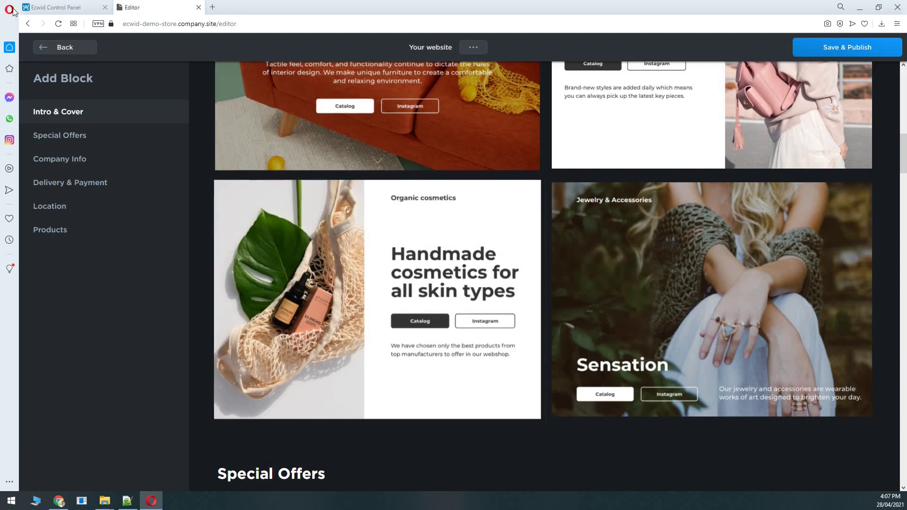
- Return to the site blocks list and examine the Customer Testimonial block's title, description, image and action link settings
{"action": "left_click", "coordinate": [49, 53]}
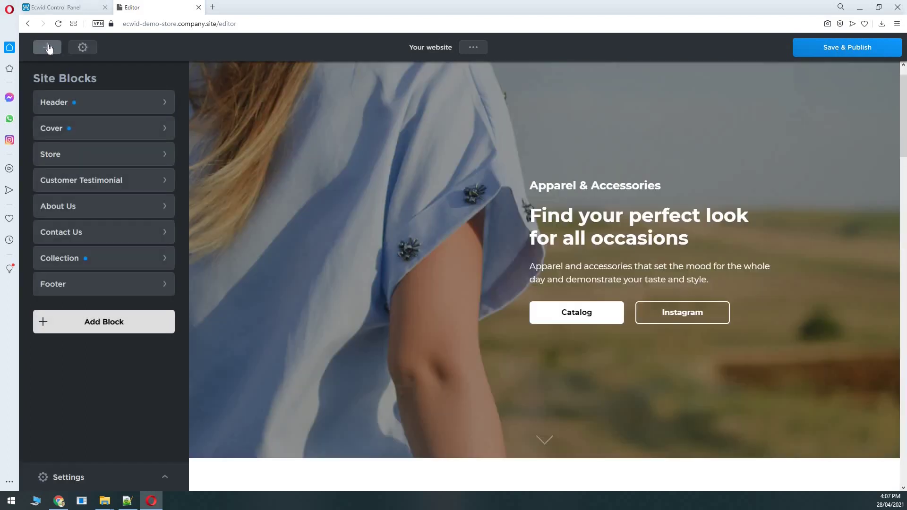
{"action": "scroll", "coordinate": [325, 275], "scroll_direction": "down", "scroll_amount": 8}
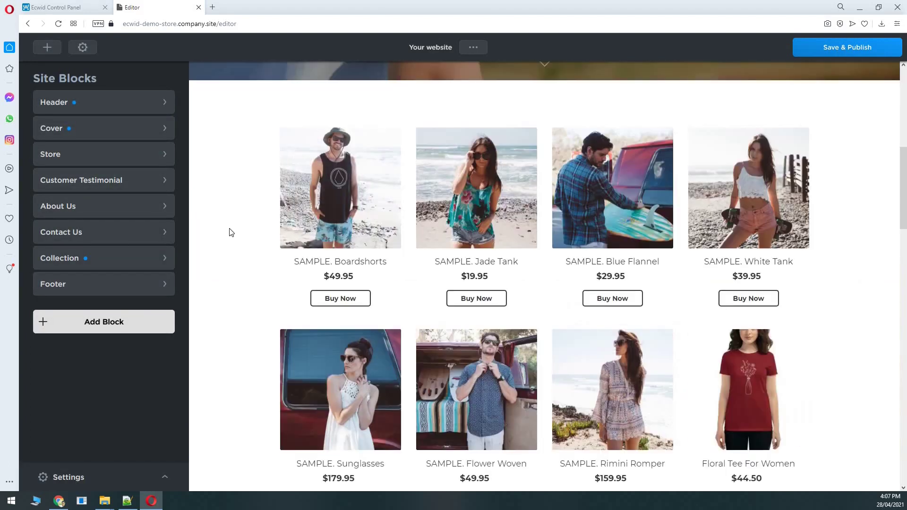
{"action": "left_click", "coordinate": [102, 179]}
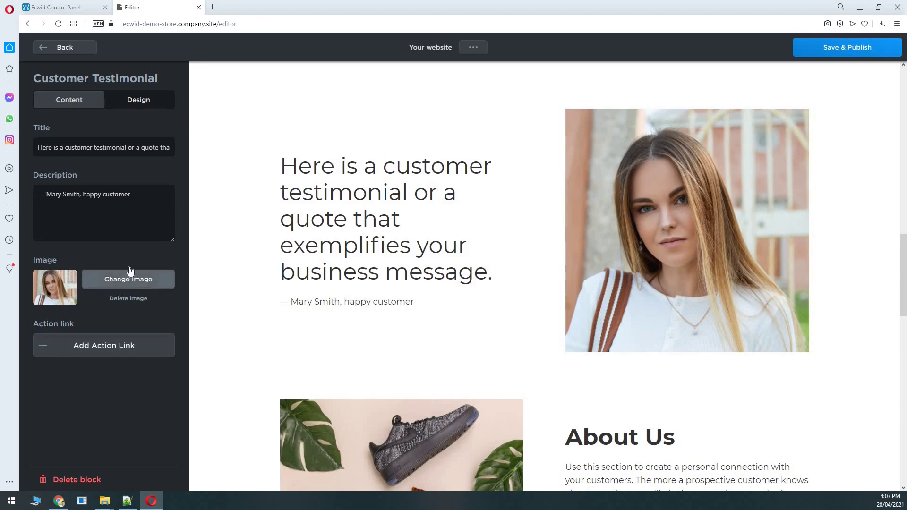
{"action": "left_click_drag", "start_coordinate": [144, 192], "coordinate": [9, 188]}
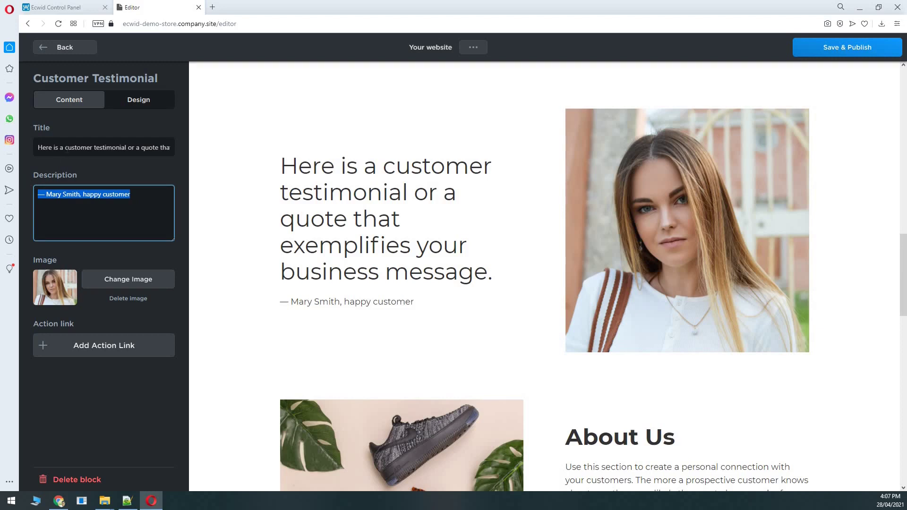
{"action": "key", "text": "shift+Tab"}
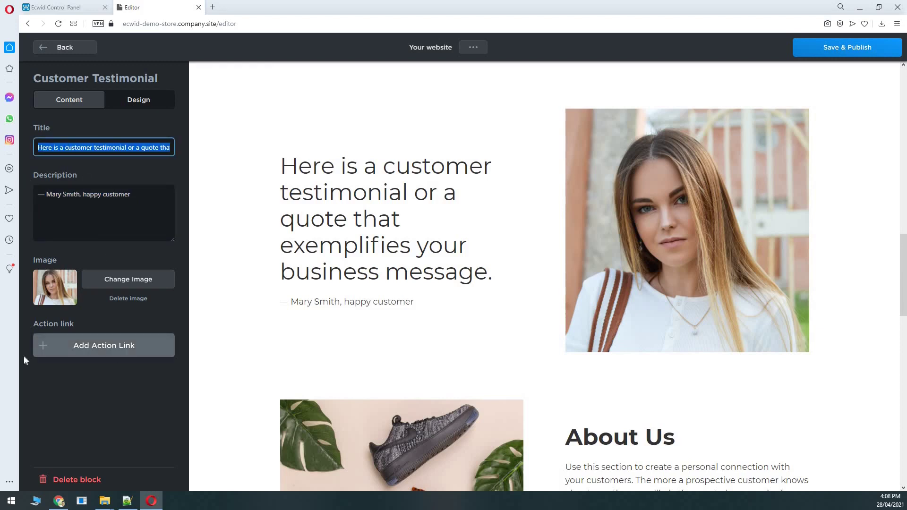
{"action": "left_click", "coordinate": [57, 46]}
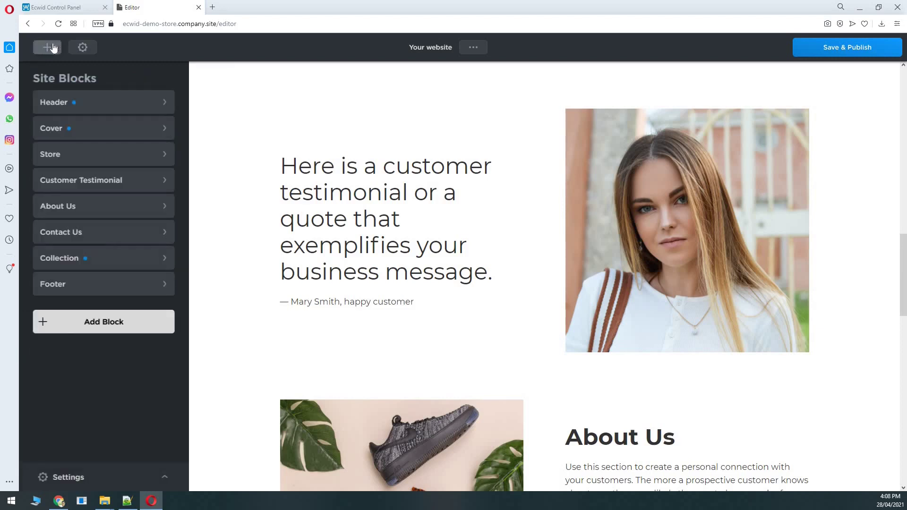
- Examine the content settings of the Collection block and of the Store block
{"action": "left_click", "coordinate": [134, 256]}
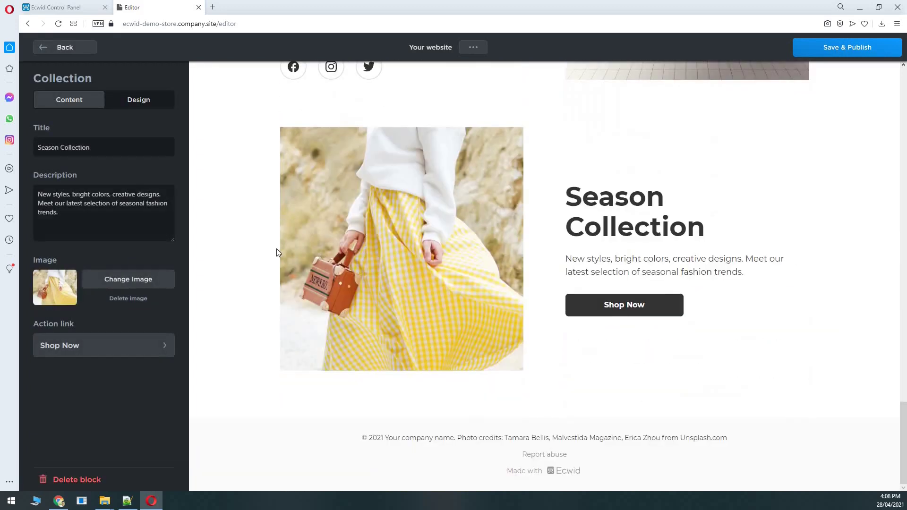
{"action": "left_click", "coordinate": [61, 47]}
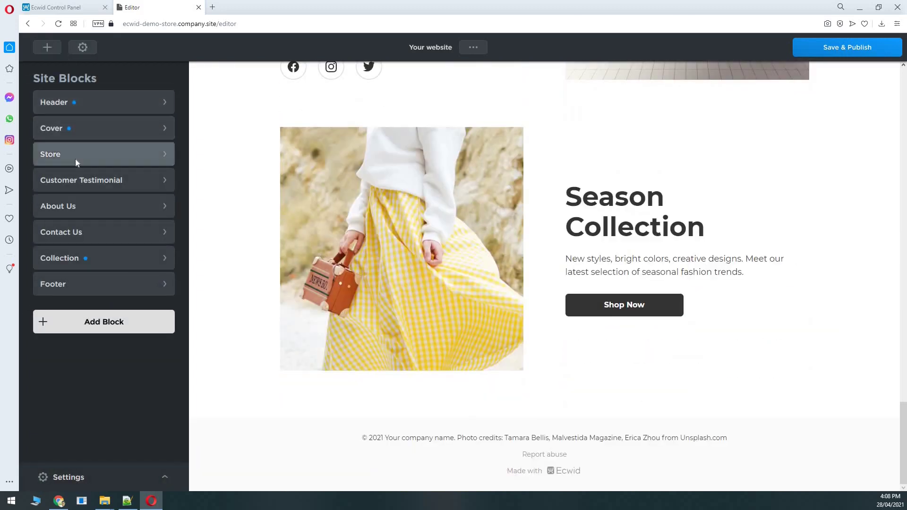
{"action": "left_click", "coordinate": [75, 159]}
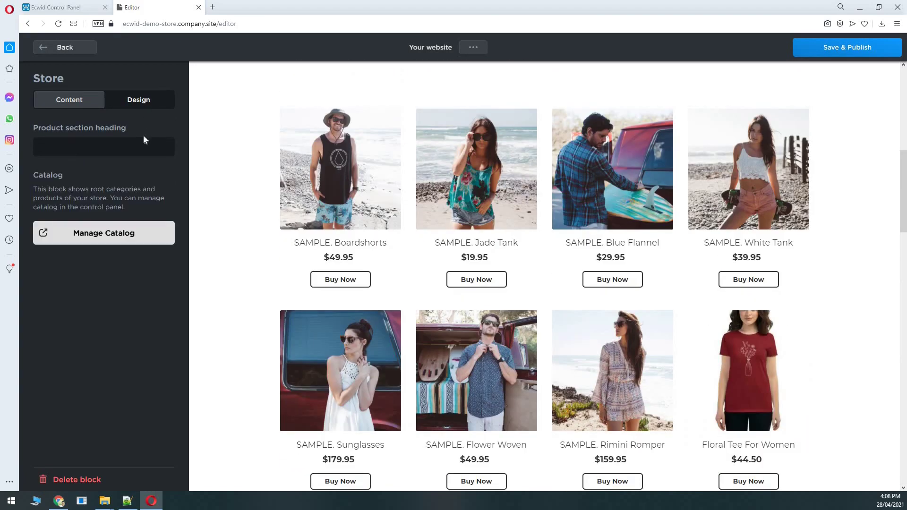
- Switch to the Ecwid Control Panel, close the site editor, and open the store's Design configuration
{"action": "left_click", "coordinate": [59, 7]}
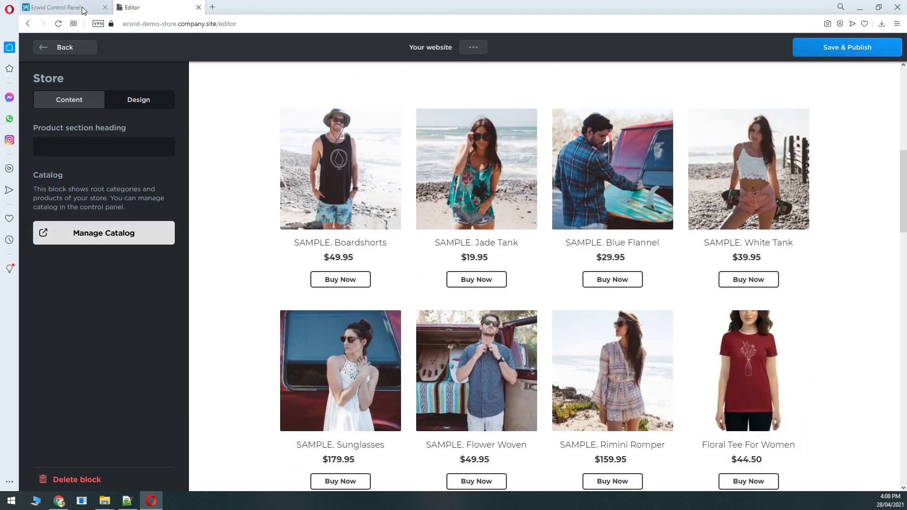
{"action": "mouse_move", "coordinate": [69, 121]}
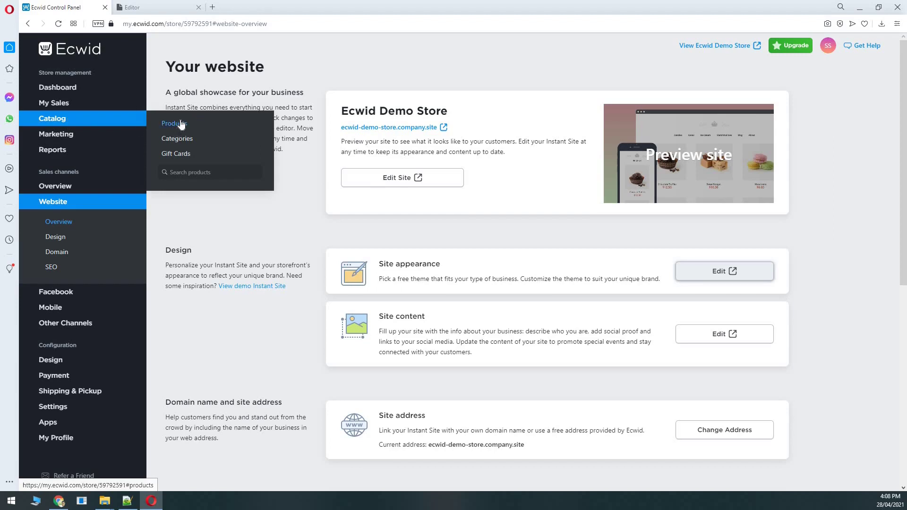
{"action": "middle_click", "coordinate": [162, 6]}
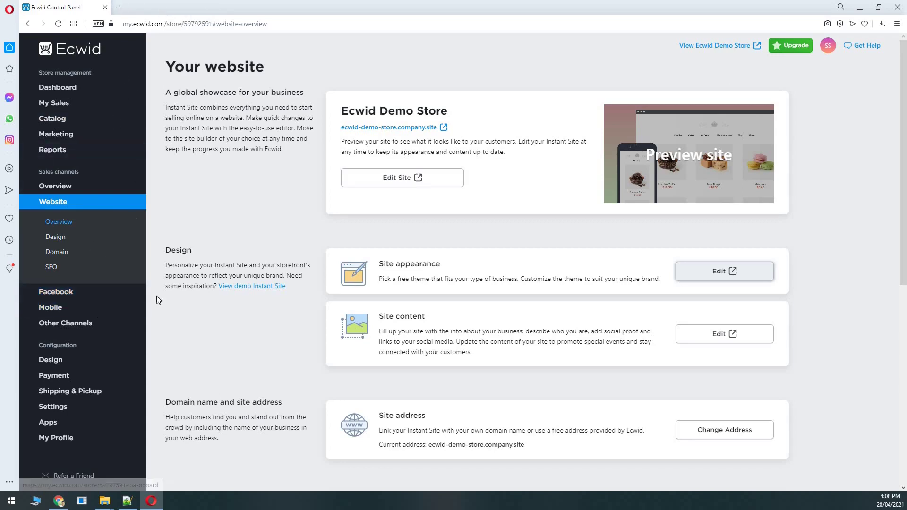
{"action": "left_click", "coordinate": [74, 361]}
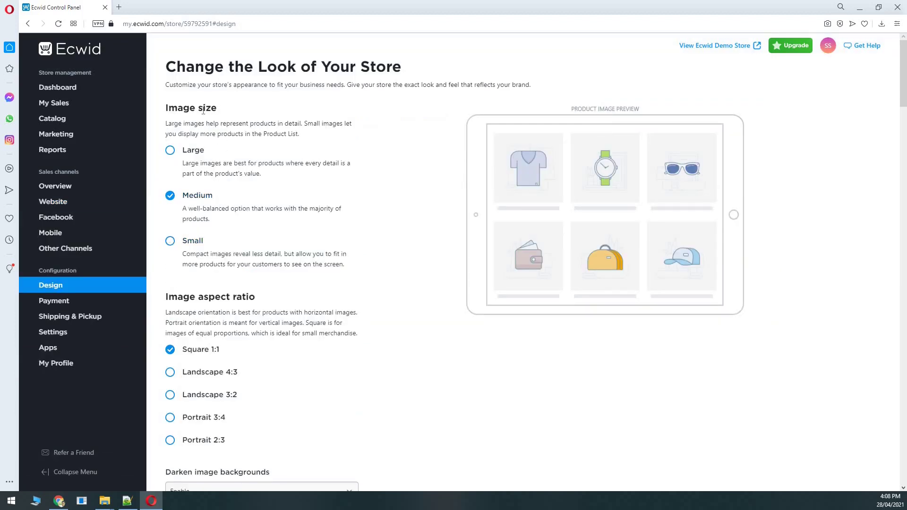
- Try the Large and Medium product image sizes, and set the image size to Small
{"action": "left_click_drag", "start_coordinate": [178, 108], "coordinate": [218, 109]}
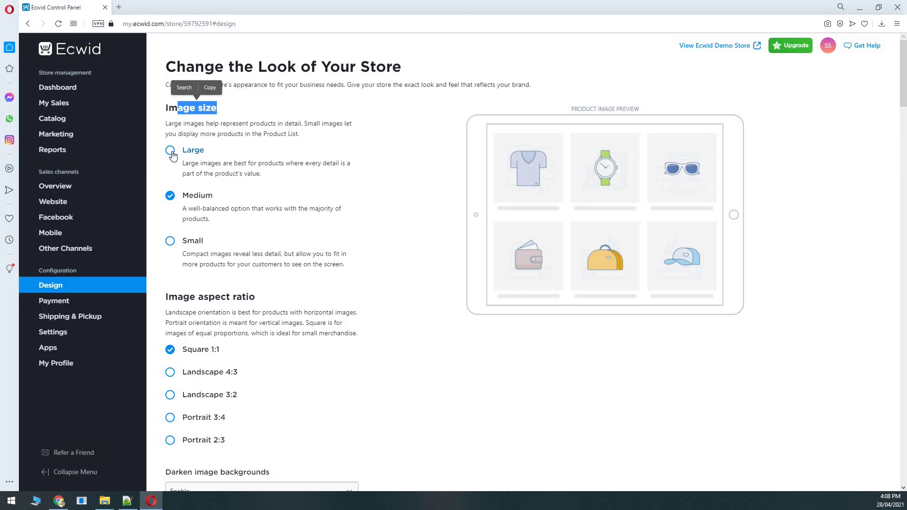
{"action": "left_click", "coordinate": [171, 151]}
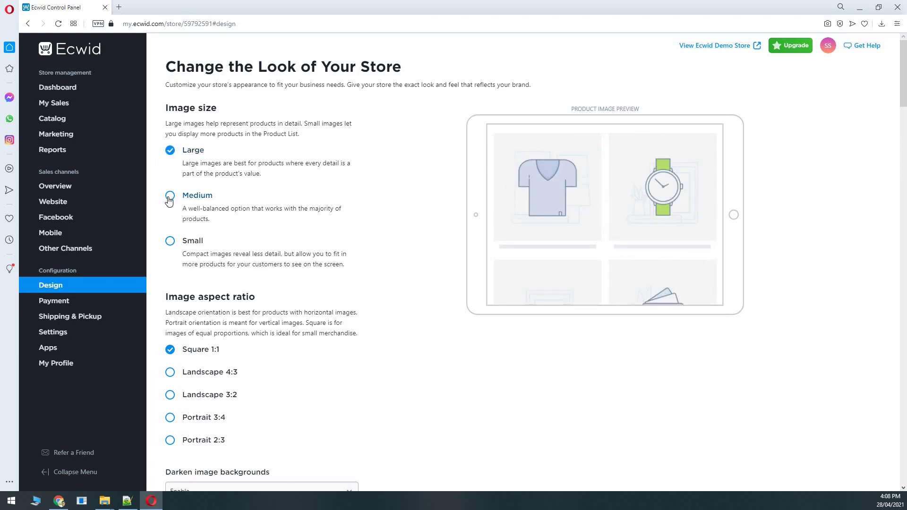
{"action": "left_click", "coordinate": [169, 198]}
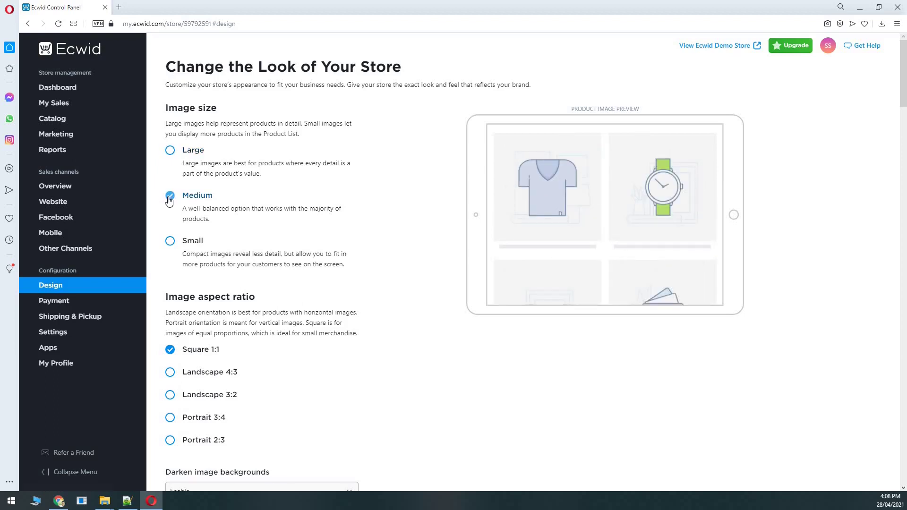
{"action": "left_click", "coordinate": [170, 241]}
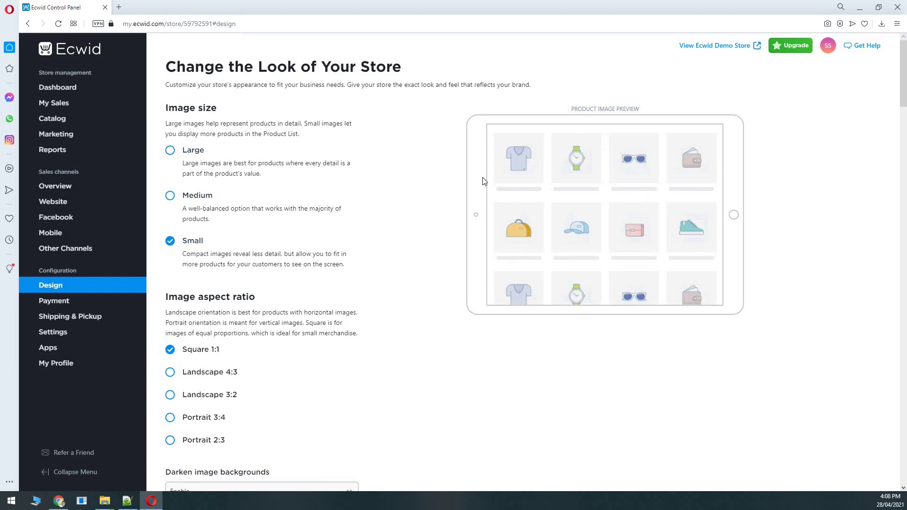
- Try the Landscape 4:3 and Landscape 3:2 image aspect ratios, and set the ratio to Portrait 3:4
{"action": "scroll", "coordinate": [482, 181], "scroll_direction": "down", "scroll_amount": 5}
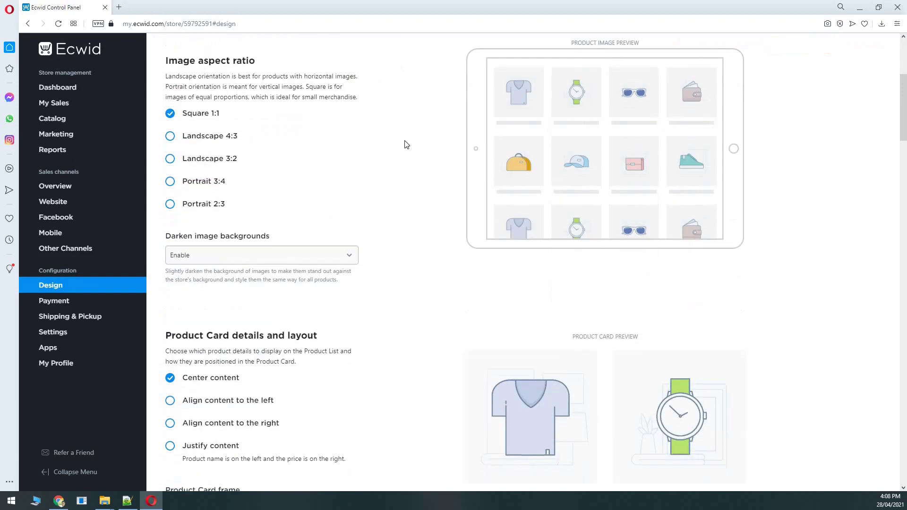
{"action": "left_click", "coordinate": [200, 139]}
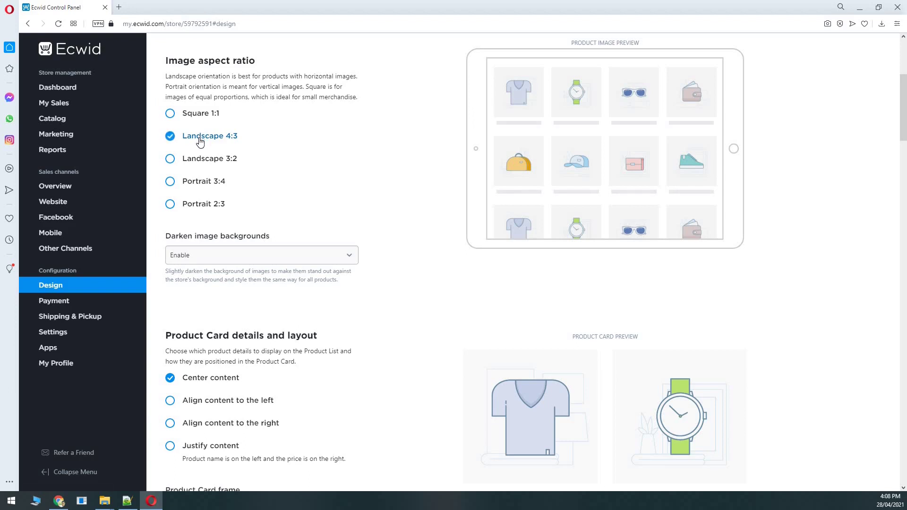
{"action": "left_click", "coordinate": [213, 160]}
{"action": "left_click", "coordinate": [199, 183]}
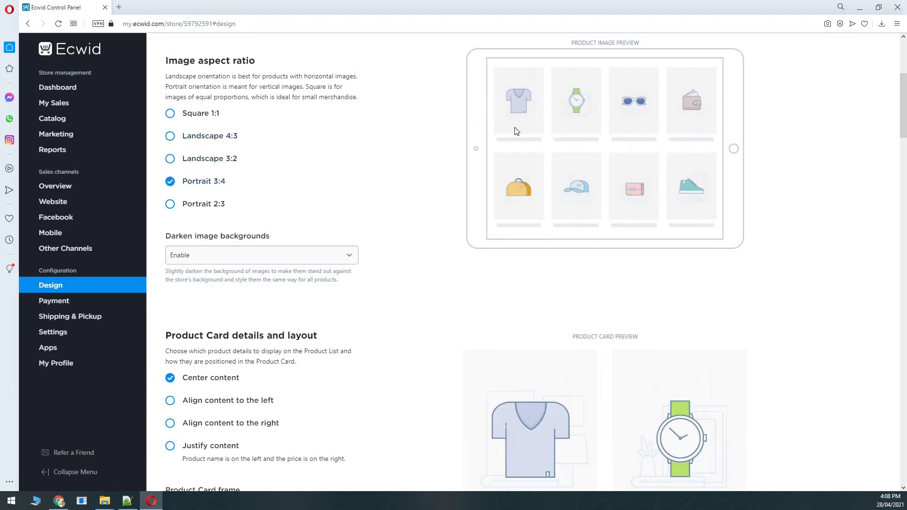
- View the available options for darkening image backgrounds without choosing another one
{"action": "scroll", "coordinate": [297, 198], "scroll_direction": "down", "scroll_amount": 3}
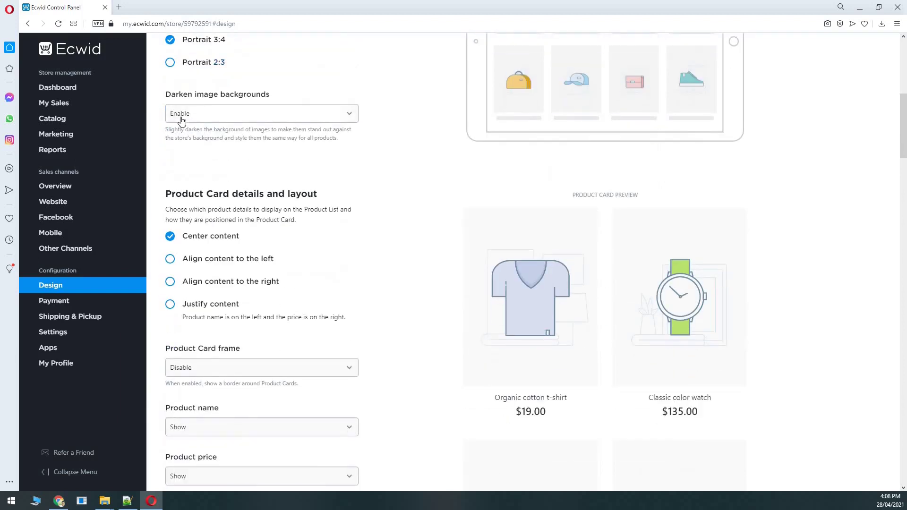
{"action": "left_click", "coordinate": [282, 116]}
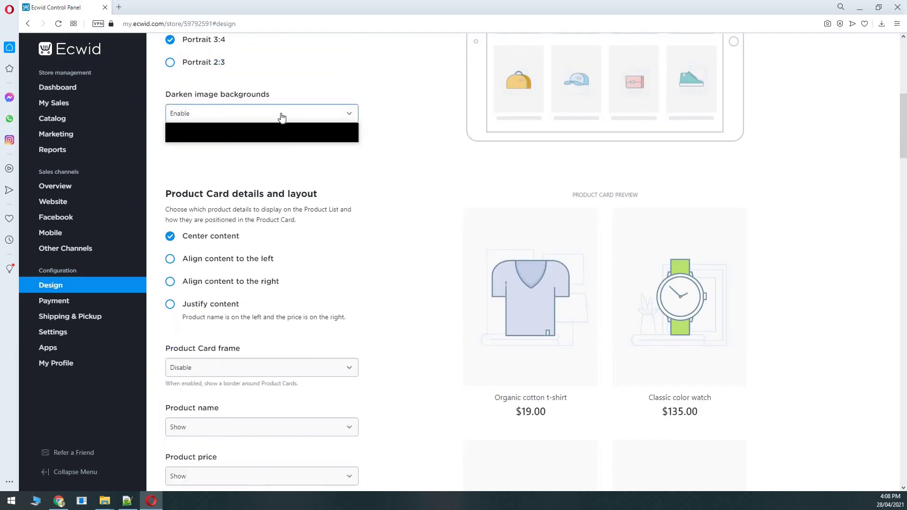
{"action": "left_click", "coordinate": [367, 137]}
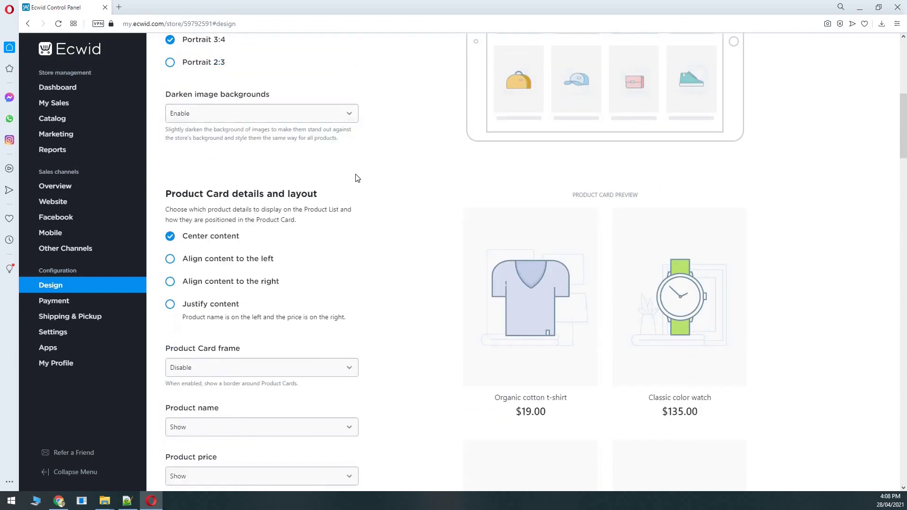
- Try aligning the Product Card content to the left, and set it back to Center content
{"action": "scroll", "coordinate": [357, 178], "scroll_direction": "down", "scroll_amount": 3}
{"action": "scroll", "coordinate": [193, 151], "scroll_direction": "up", "scroll_amount": 1}
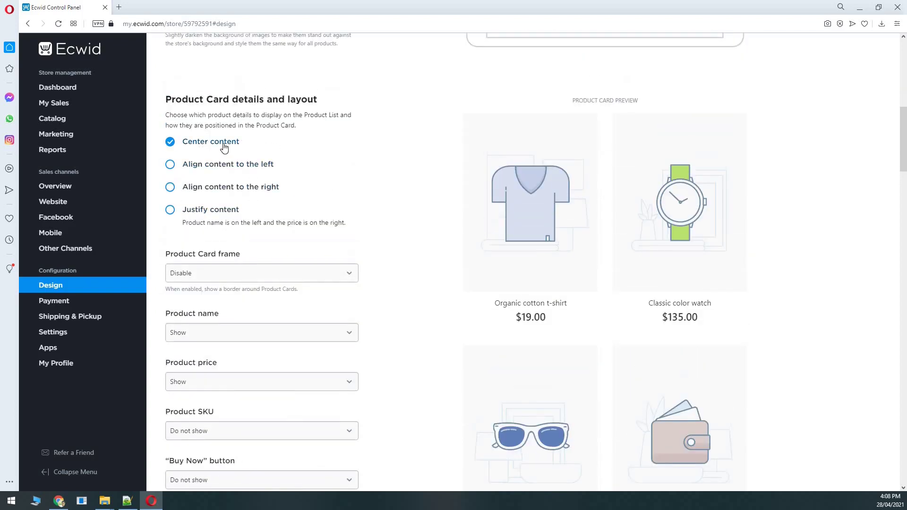
{"action": "left_click", "coordinate": [180, 163]}
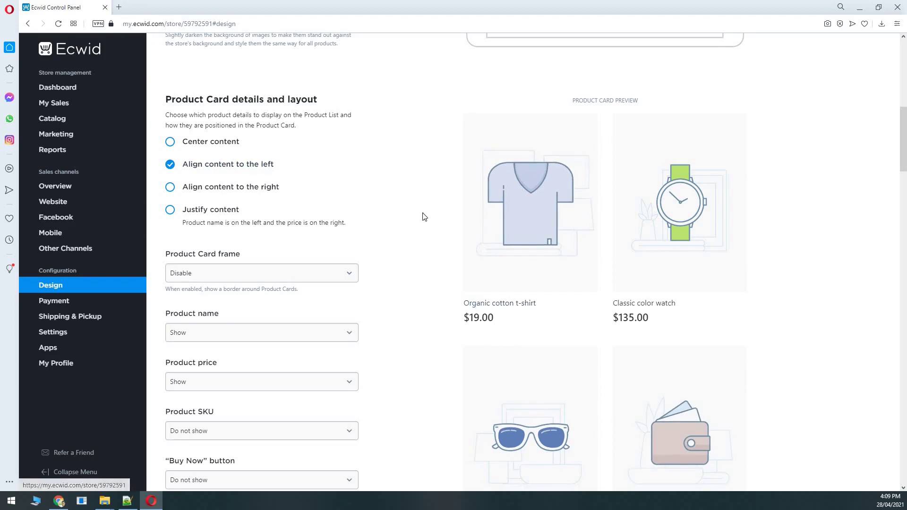
{"action": "left_click", "coordinate": [223, 148]}
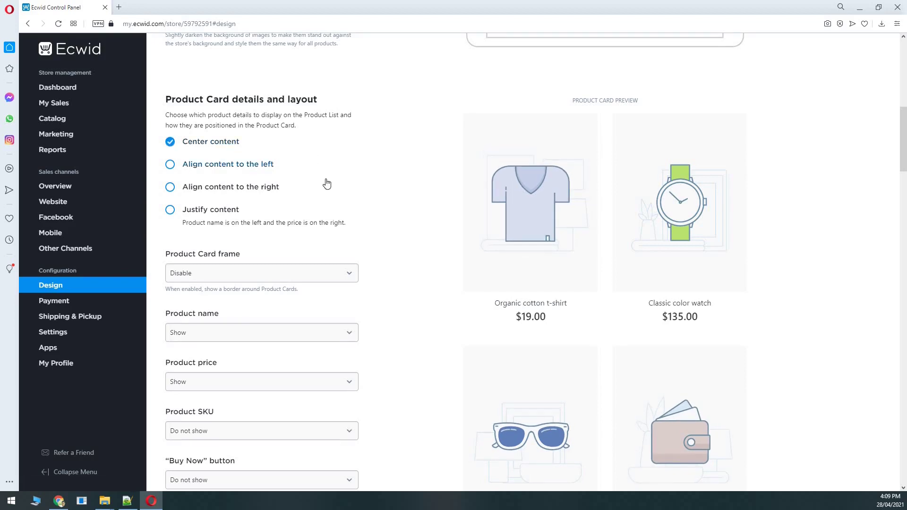
- Enable the Product Card frame and check the bordered cards in the preview
{"action": "scroll", "coordinate": [312, 151], "scroll_direction": "down", "scroll_amount": 2}
{"action": "scroll", "coordinate": [298, 153], "scroll_direction": "down", "scroll_amount": 2}
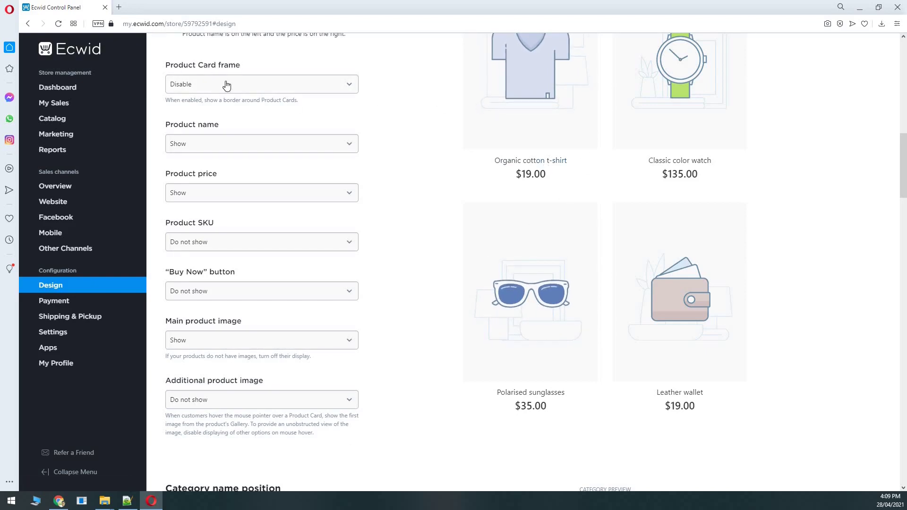
{"action": "left_click", "coordinate": [196, 90]}
{"action": "left_click", "coordinate": [194, 97]}
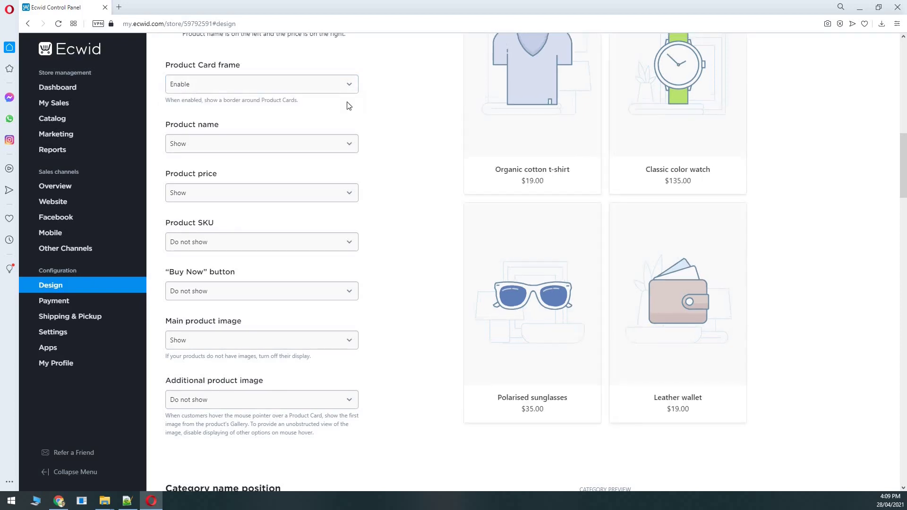
{"action": "scroll", "coordinate": [285, 169], "scroll_direction": "up", "scroll_amount": 1}
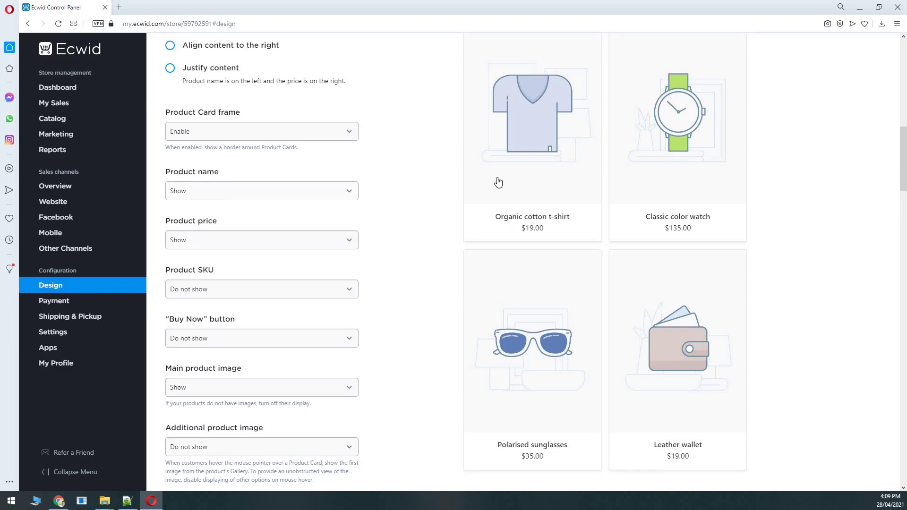
- View the display options for the Product SKU without choosing another one
{"action": "scroll", "coordinate": [193, 102], "scroll_direction": "down", "scroll_amount": 3}
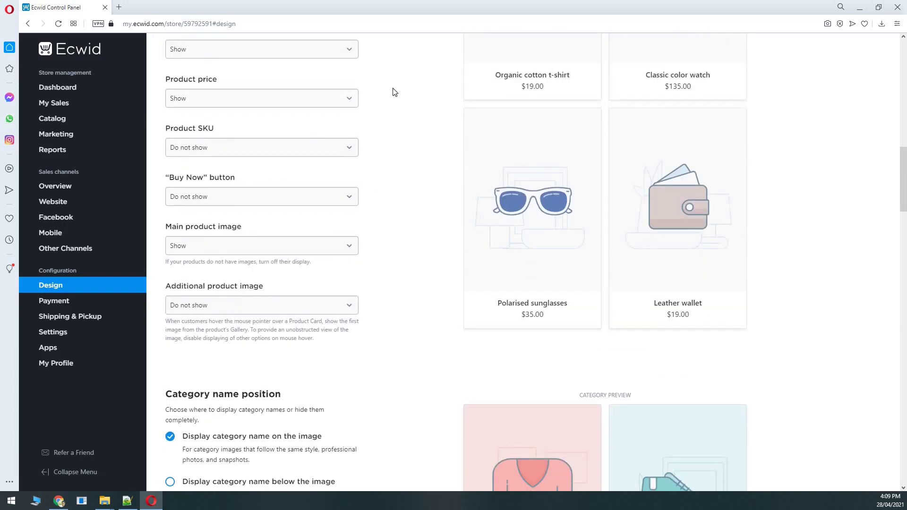
{"action": "left_click", "coordinate": [253, 149]}
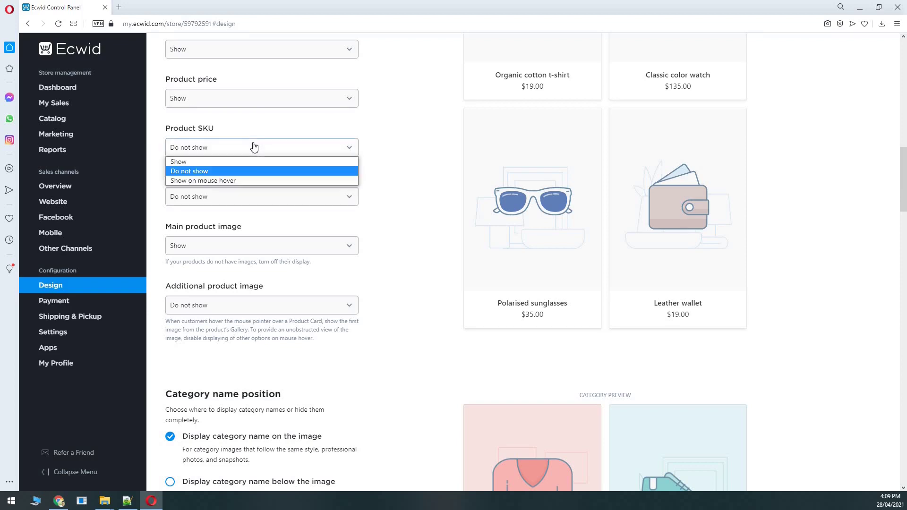
{"action": "left_click", "coordinate": [390, 145]}
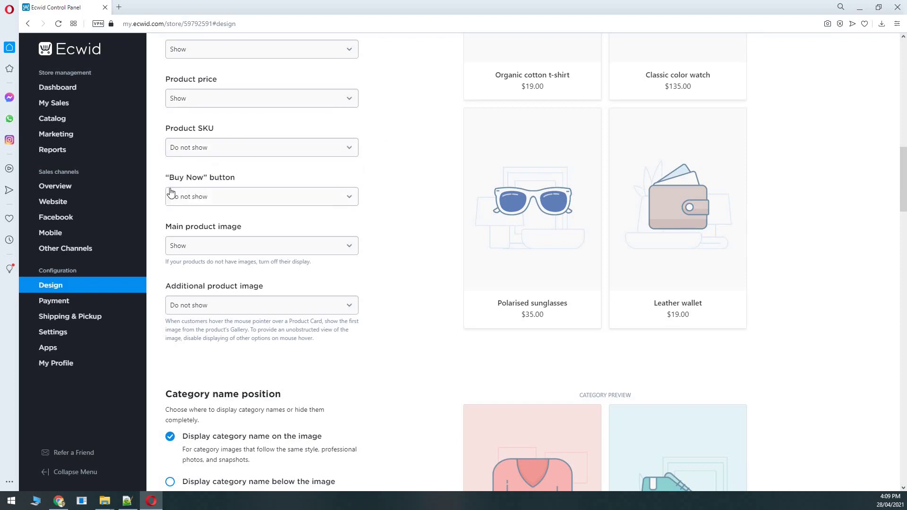
- Try showing the "Buy Now" button on the Product Cards, and set it back to Do not show
{"action": "left_click", "coordinate": [227, 200]}
{"action": "left_click", "coordinate": [197, 209]}
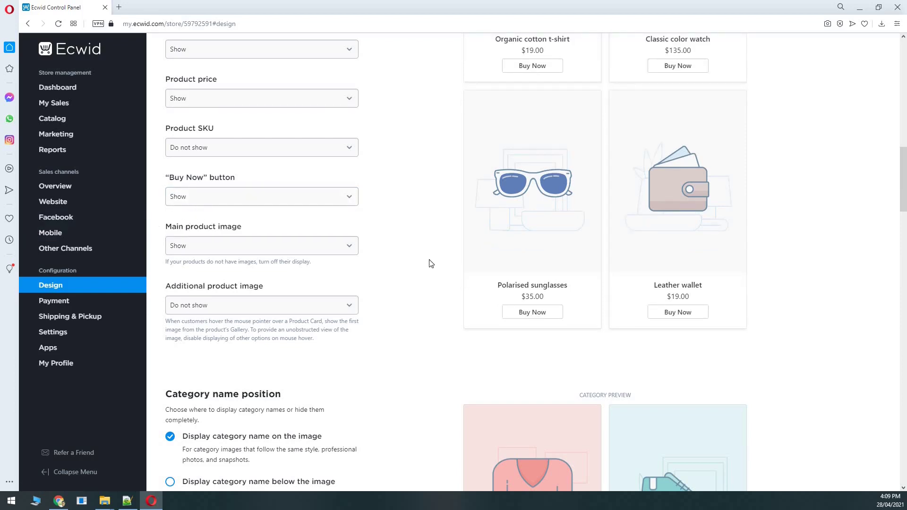
{"action": "left_click", "coordinate": [239, 195]}
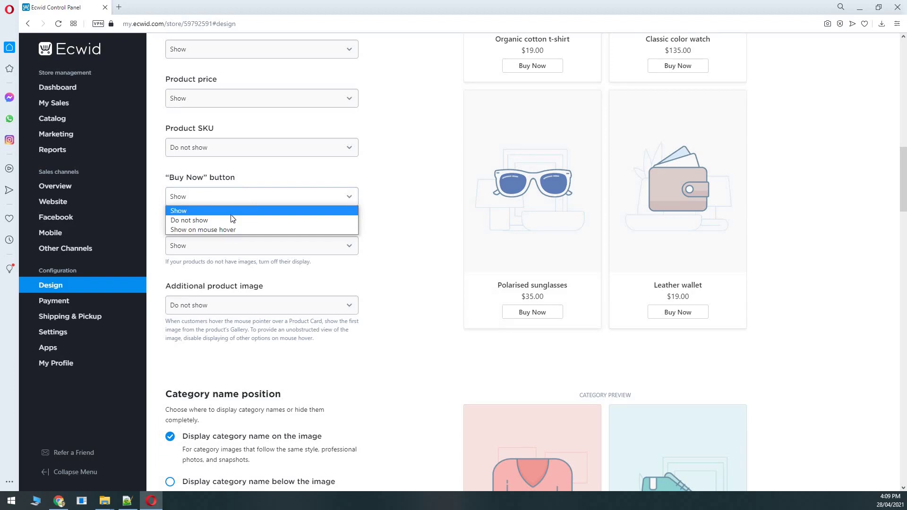
{"action": "left_click", "coordinate": [197, 221]}
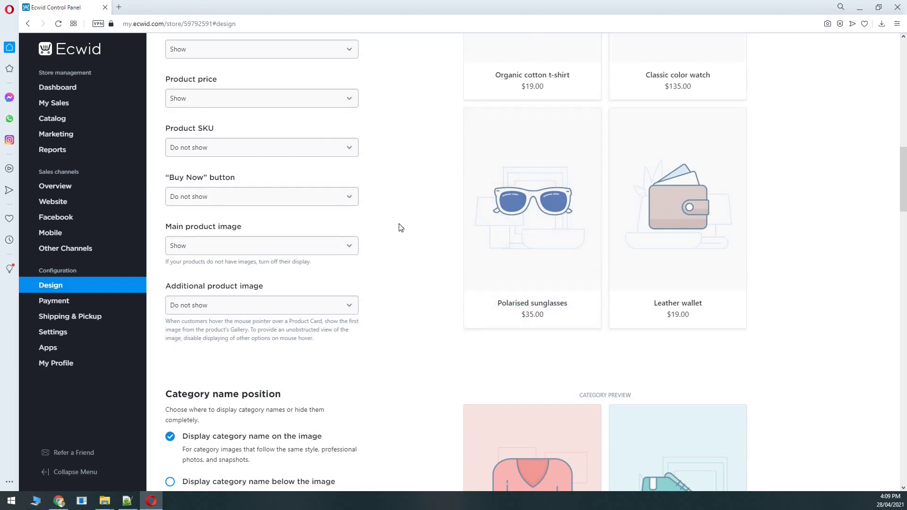
- Try displaying the category name below the image, and set it back to Display category name on the image
{"action": "scroll", "coordinate": [402, 208], "scroll_direction": "down", "scroll_amount": 4}
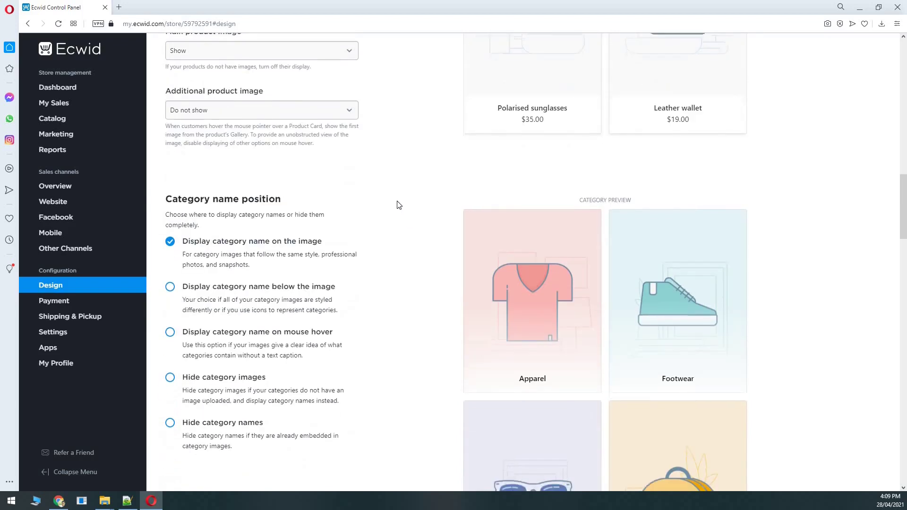
{"action": "scroll", "coordinate": [330, 109], "scroll_direction": "down", "scroll_amount": 3}
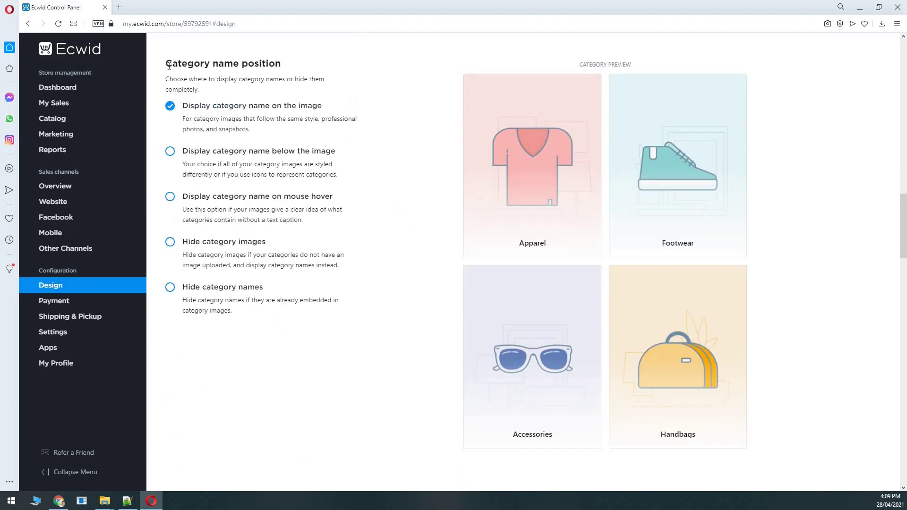
{"action": "left_click_drag", "start_coordinate": [169, 66], "coordinate": [276, 65]}
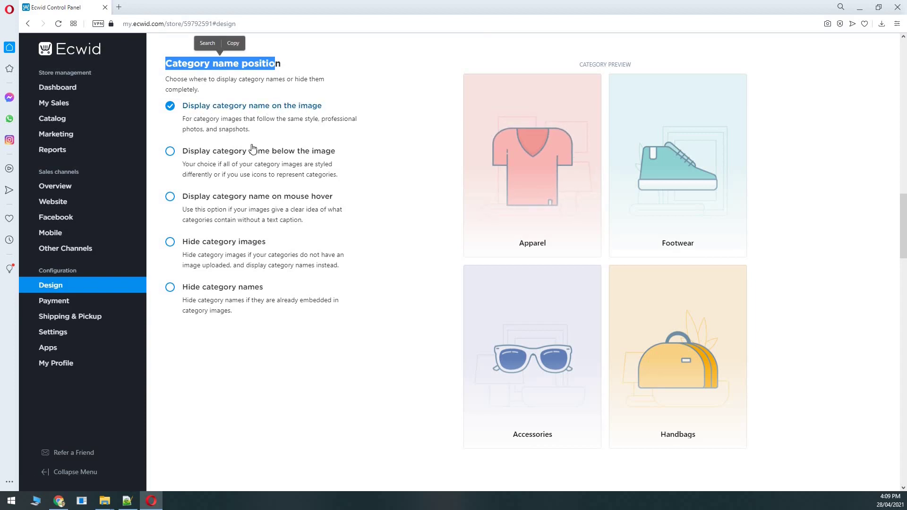
{"action": "left_click", "coordinate": [205, 155]}
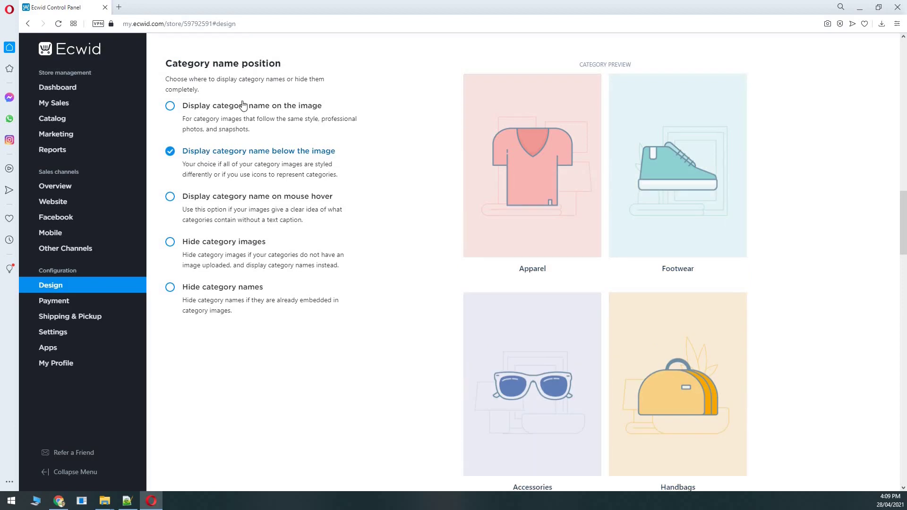
{"action": "left_click", "coordinate": [242, 106]}
- Review the Product Page layout, Image Gallery thumbnails, Sidebar, and Storefront navigation & colors settings, and return to the image aspect ratio options
{"action": "scroll", "coordinate": [246, 274], "scroll_direction": "down", "scroll_amount": 5}
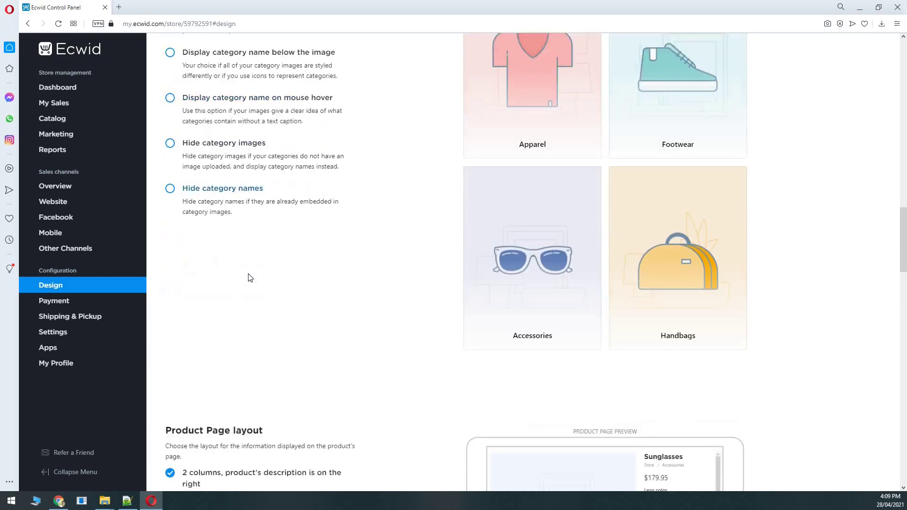
{"action": "scroll", "coordinate": [309, 177], "scroll_direction": "down", "scroll_amount": 3}
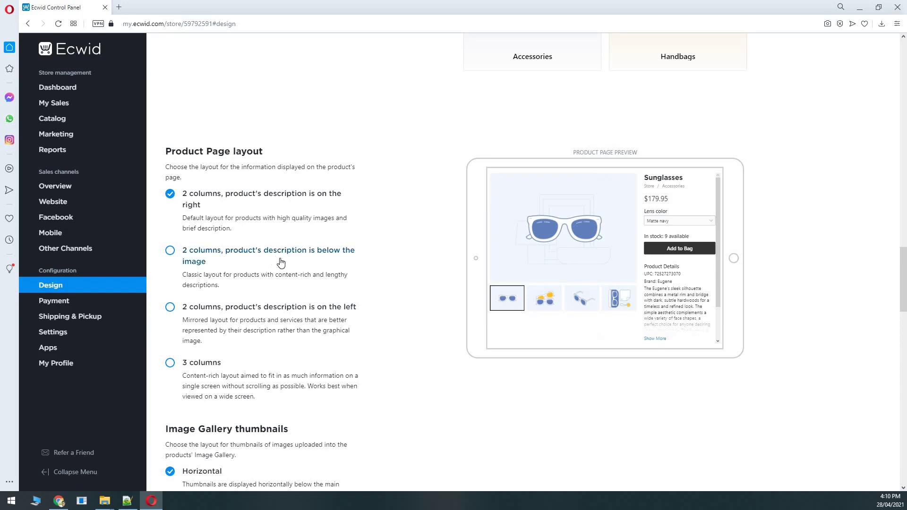
{"action": "scroll", "coordinate": [288, 255], "scroll_direction": "down", "scroll_amount": 3}
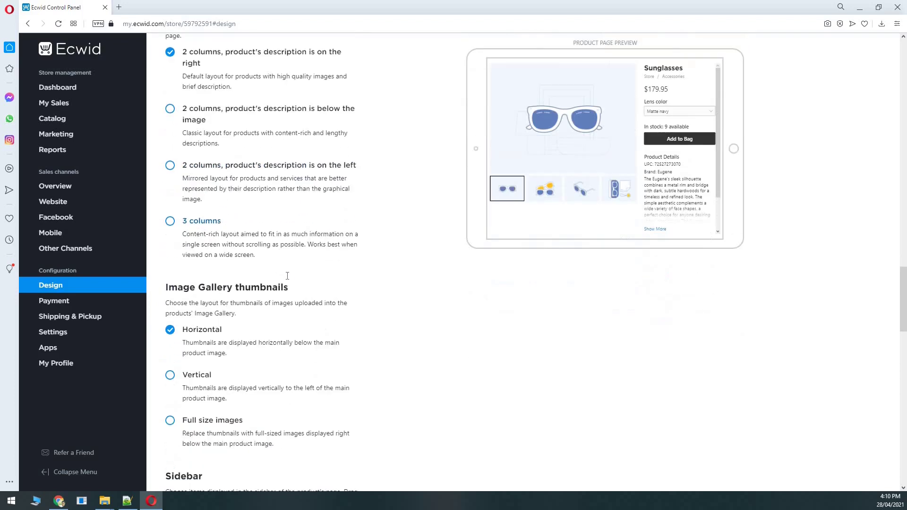
{"action": "scroll", "coordinate": [287, 276], "scroll_direction": "down", "scroll_amount": 6}
{"action": "scroll", "coordinate": [283, 212], "scroll_direction": "down", "scroll_amount": 2}
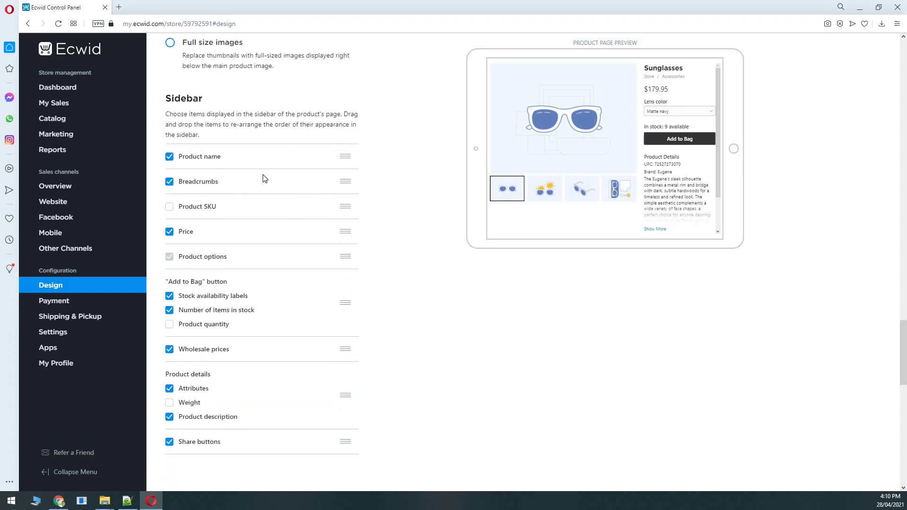
{"action": "scroll", "coordinate": [270, 243], "scroll_direction": "down", "scroll_amount": 5}
{"action": "scroll", "coordinate": [255, 231], "scroll_direction": "down", "scroll_amount": 6}
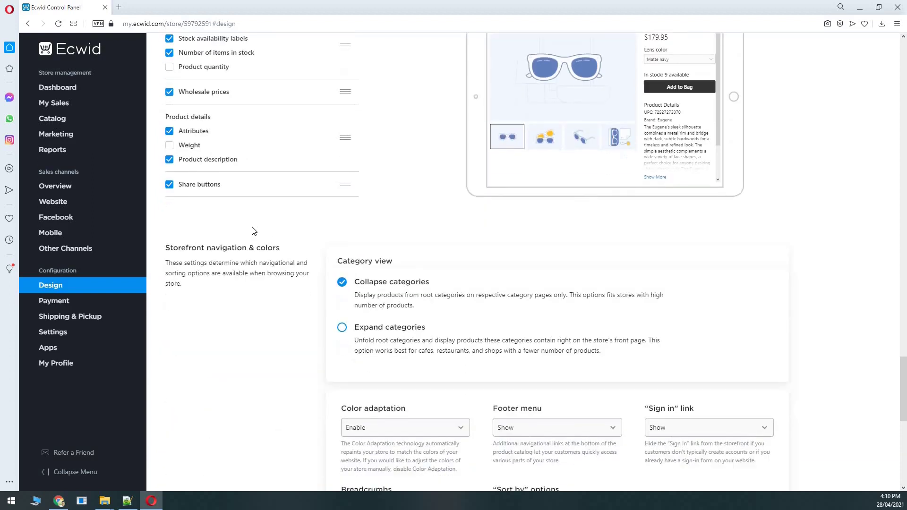
{"action": "scroll", "coordinate": [255, 227], "scroll_direction": "up", "scroll_amount": 11}
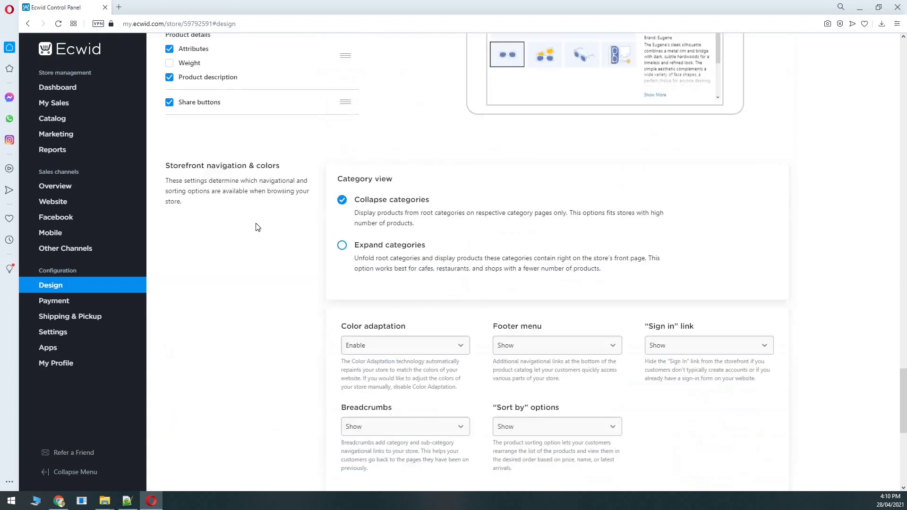
{"action": "scroll", "coordinate": [411, 243], "scroll_direction": "up", "scroll_amount": 7}
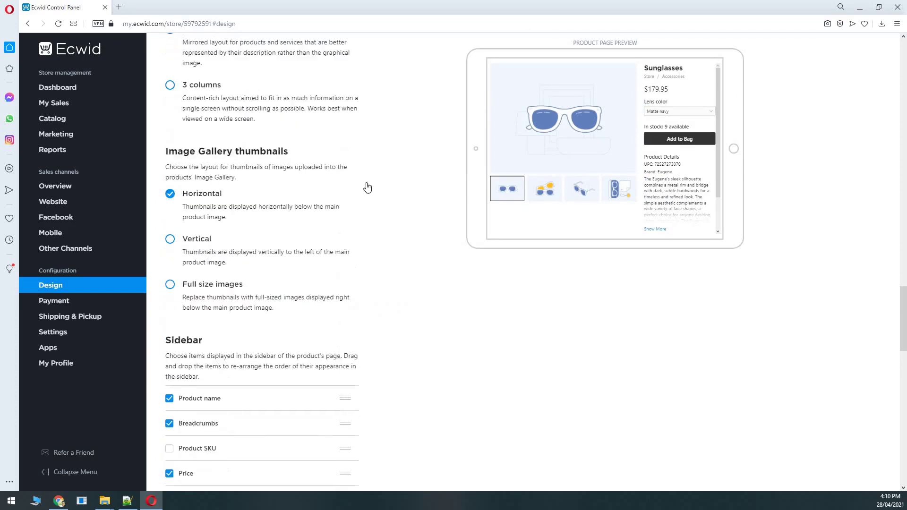
{"action": "scroll", "coordinate": [890, 126], "scroll_direction": "down", "scroll_amount": 2}
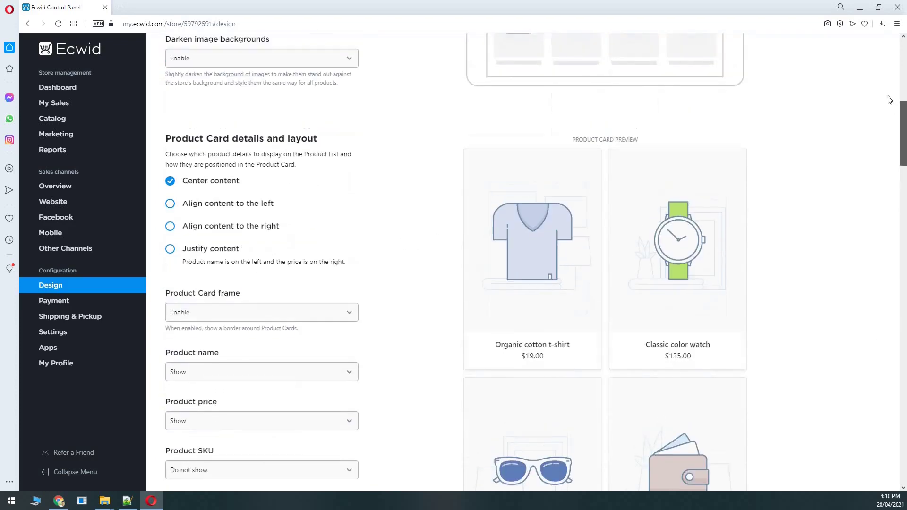
{"action": "scroll", "coordinate": [601, 148], "scroll_direction": "up", "scroll_amount": 5}
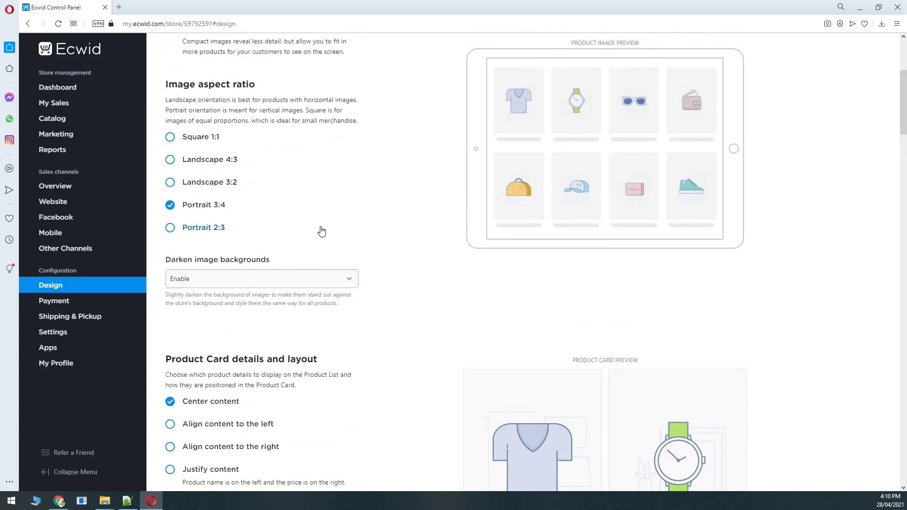